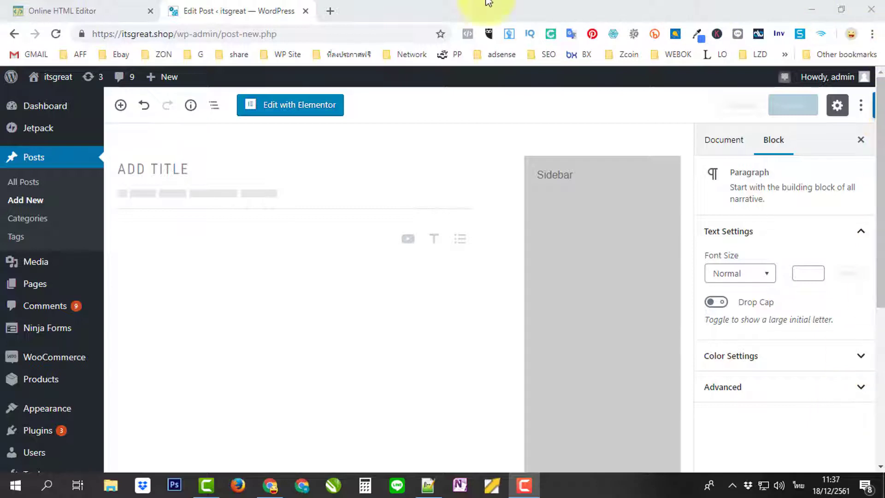
Search Google for "ไฟฉายแรงสูง" in a new browser tab.
left_click(328, 13)
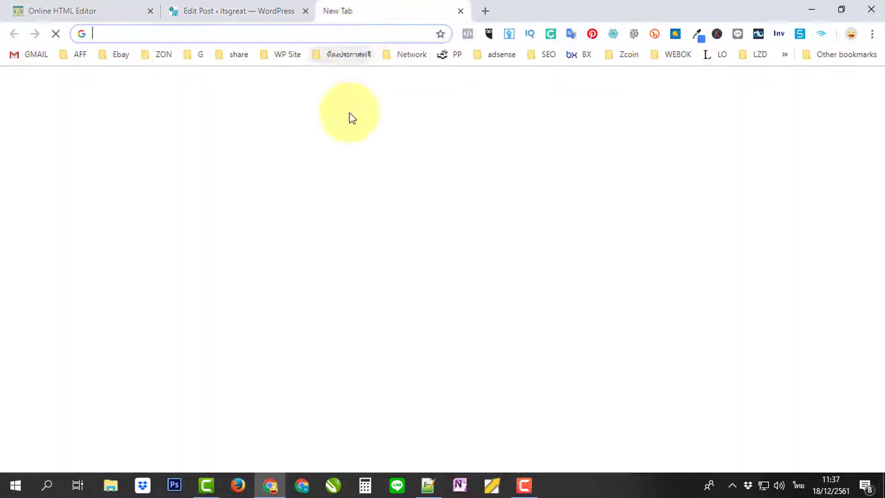
left_click(409, 263)
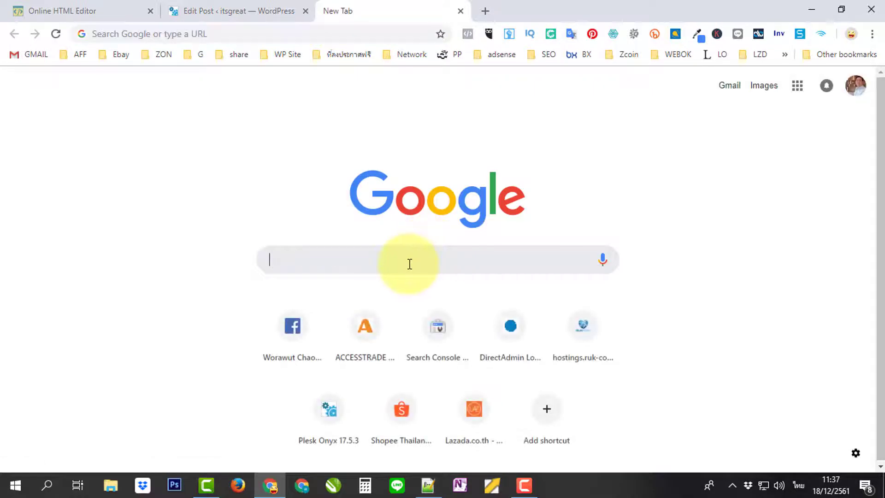
type("ไฟ")
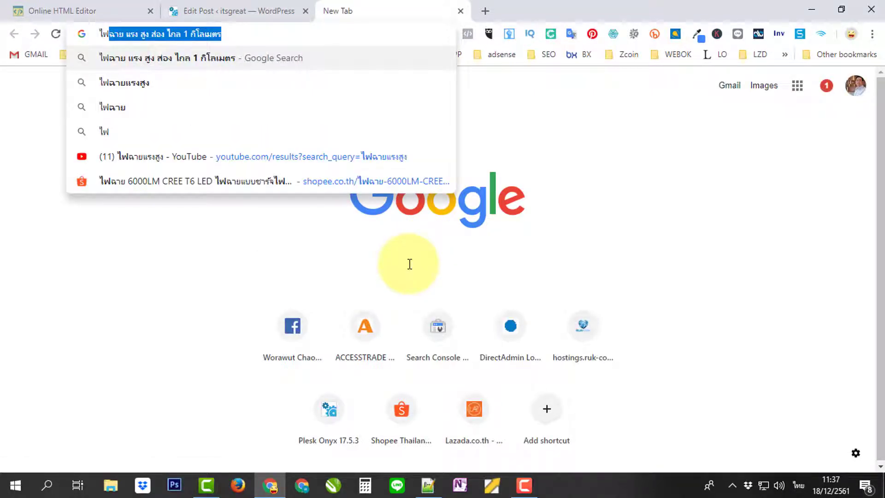
left_click(152, 87)
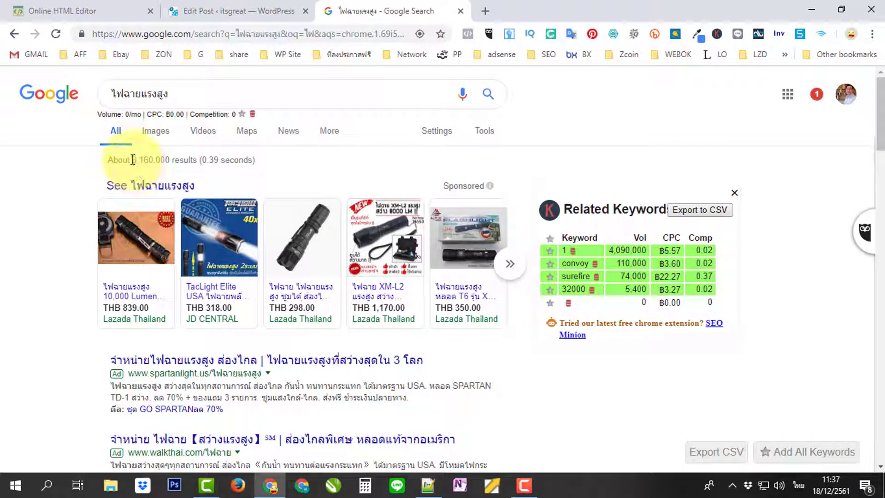
Examine the number of results, the ads, videos, map listings and organic results for the keyword "ไฟฉายแรงสูง".
left_click_drag(132, 160, 168, 166)
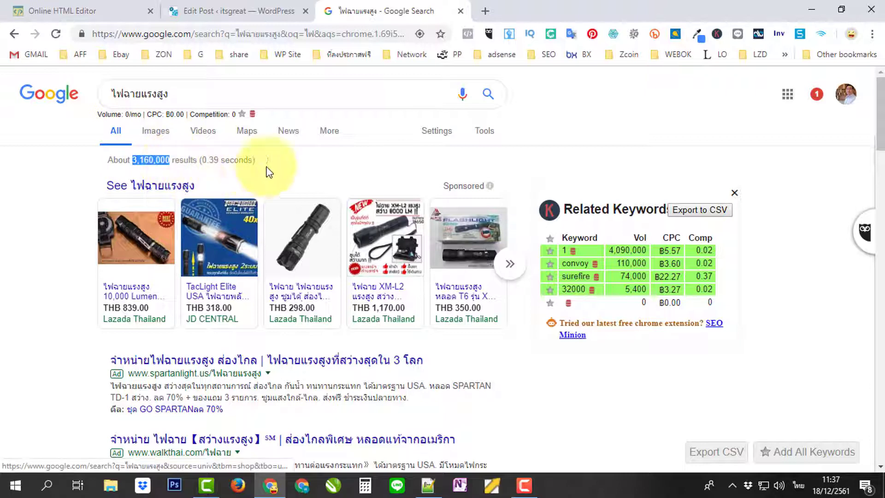
scroll(411, 165, "down", 3)
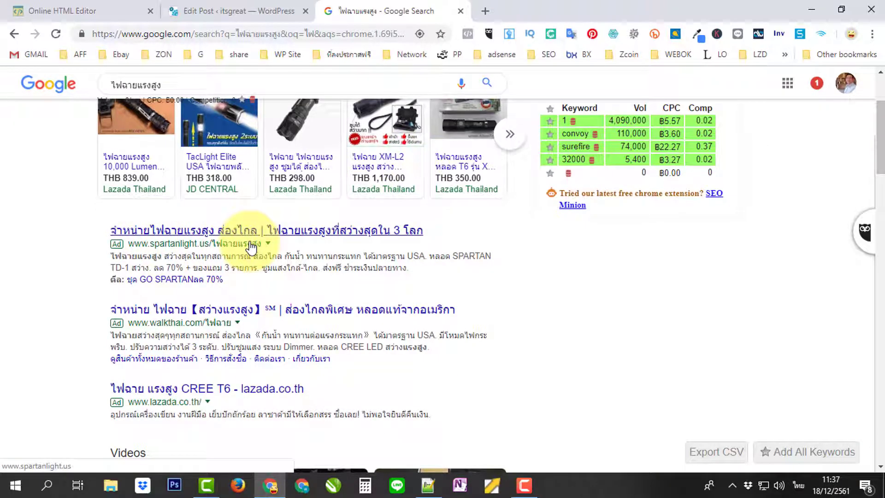
scroll(251, 249, "down", 3)
scroll(185, 254, "up", 1)
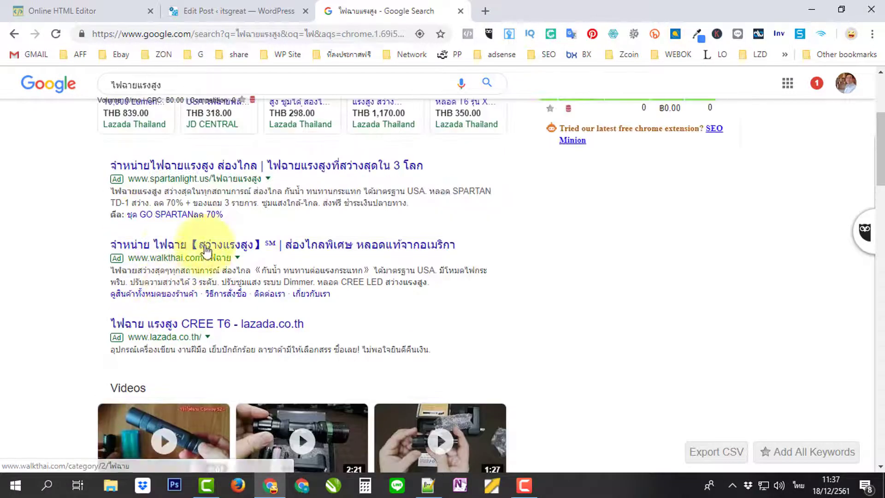
scroll(209, 230, "down", 1)
scroll(203, 198, "down", 4)
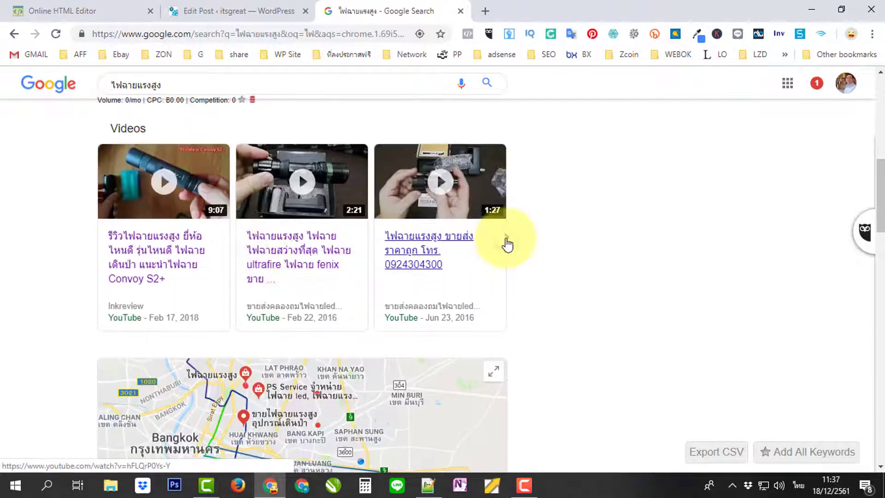
scroll(512, 241, "down", 4)
scroll(568, 208, "down", 6)
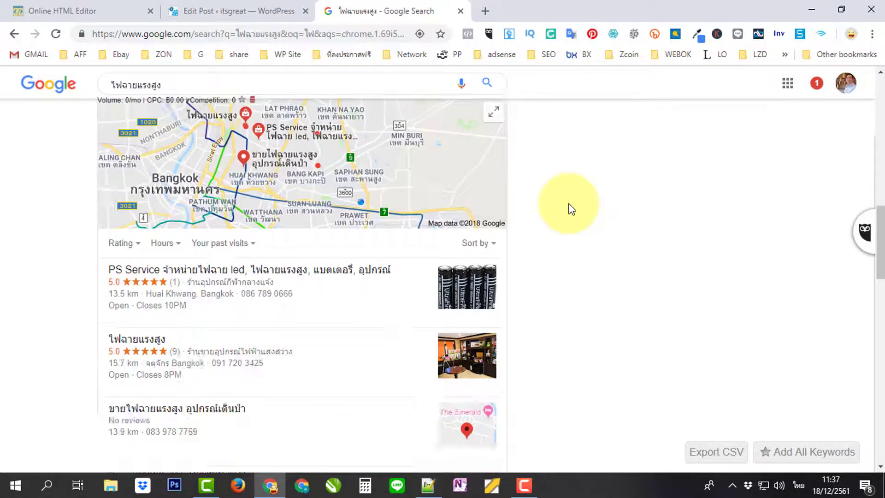
scroll(571, 208, "down", 14)
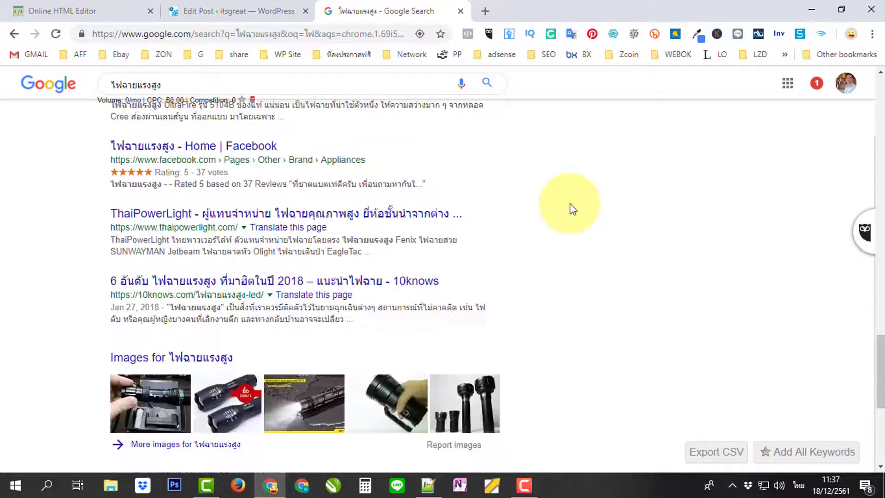
scroll(573, 209, "down", 3)
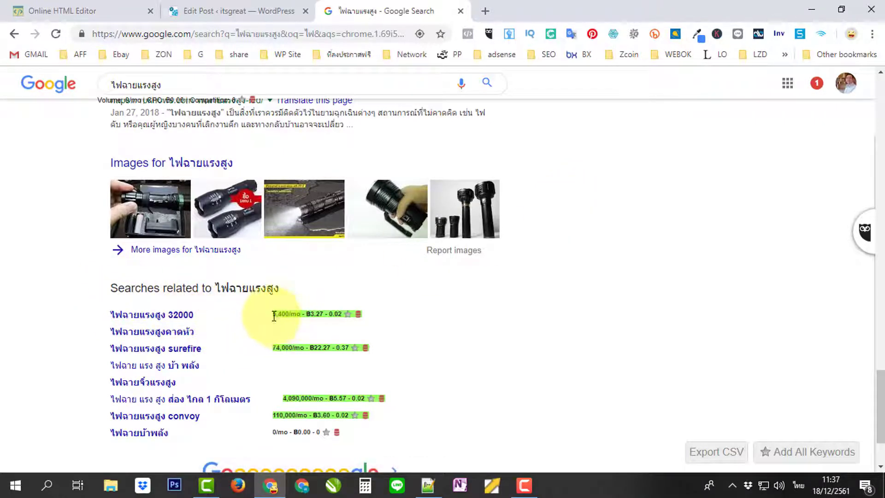
Compare the search volume, CPC and competition of the searches related to "ไฟฉายแรงสูง", and recheck the competing results.
left_click_drag(274, 316, 289, 316)
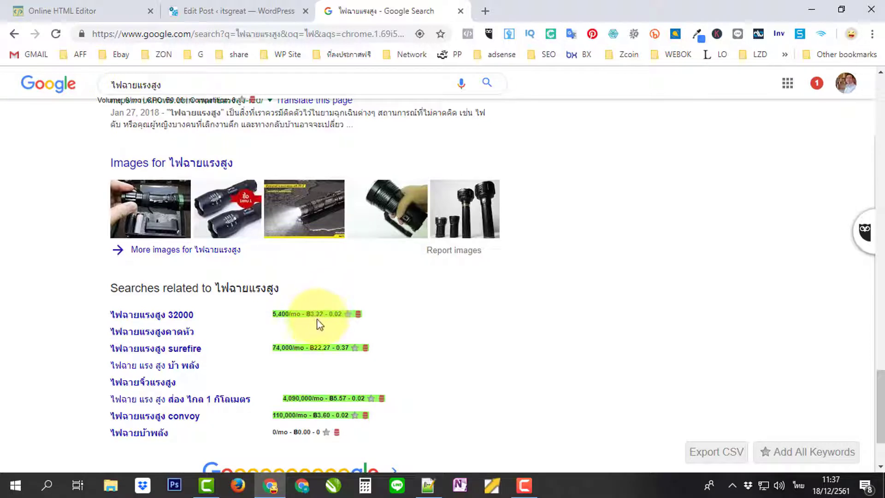
scroll(410, 342, "down", 1)
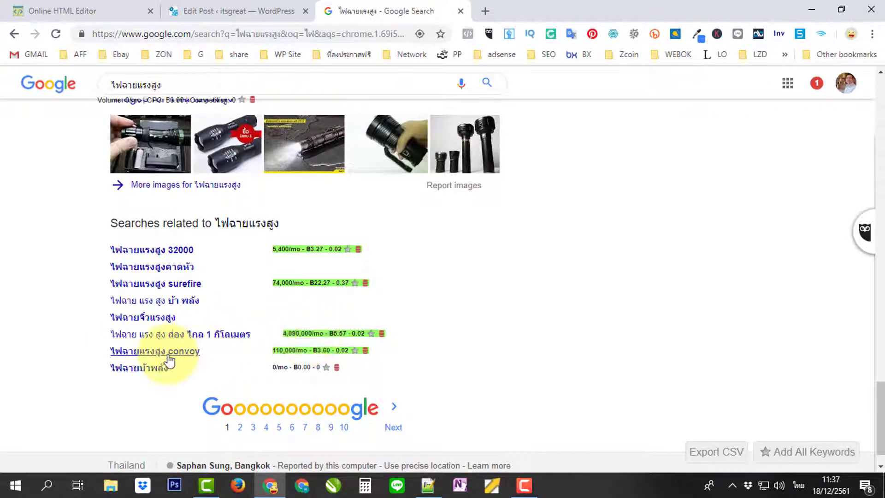
scroll(455, 326, "up", 5)
scroll(455, 326, "down", 4)
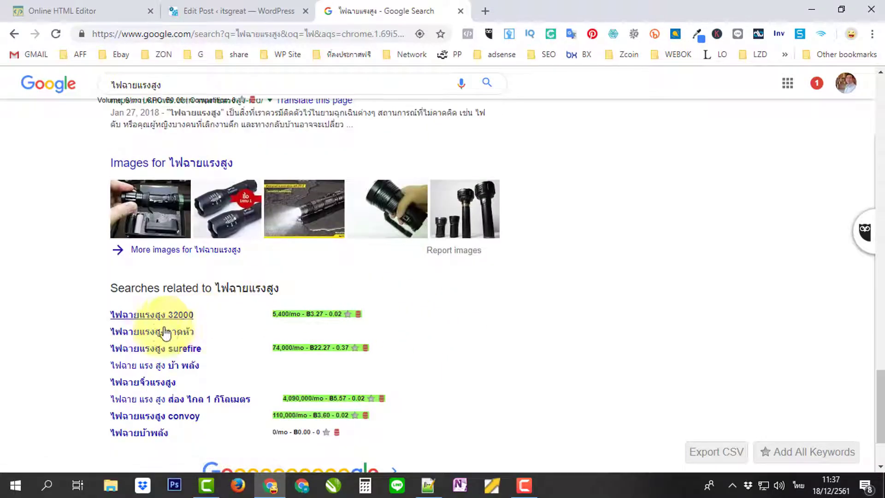
scroll(510, 309, "up", 10)
scroll(511, 308, "up", 7)
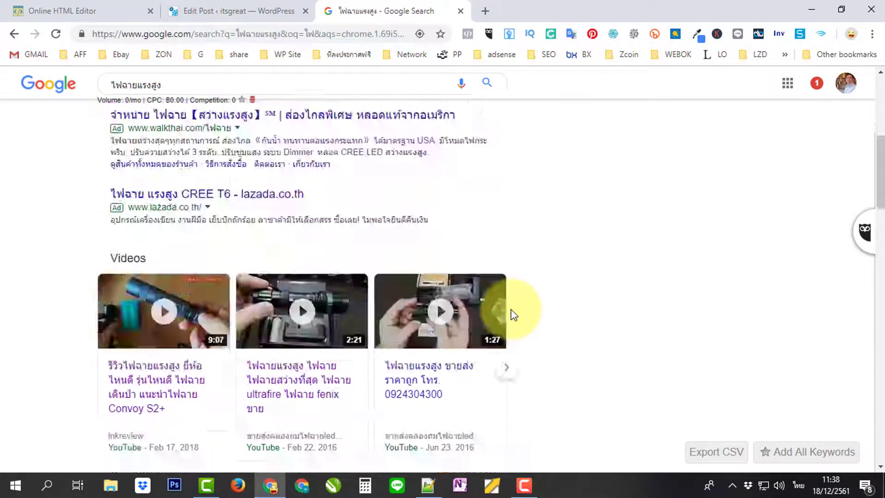
scroll(510, 309, "down", 5)
scroll(510, 309, "up", 8)
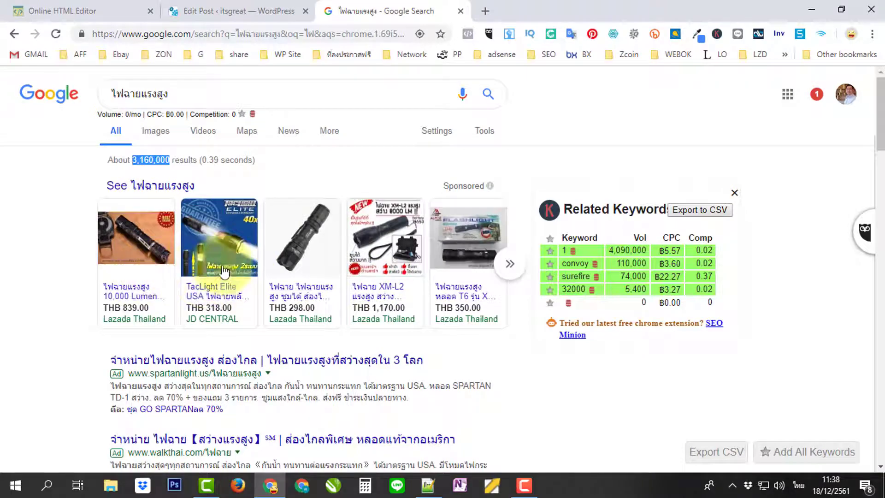
scroll(415, 283, "down", 6)
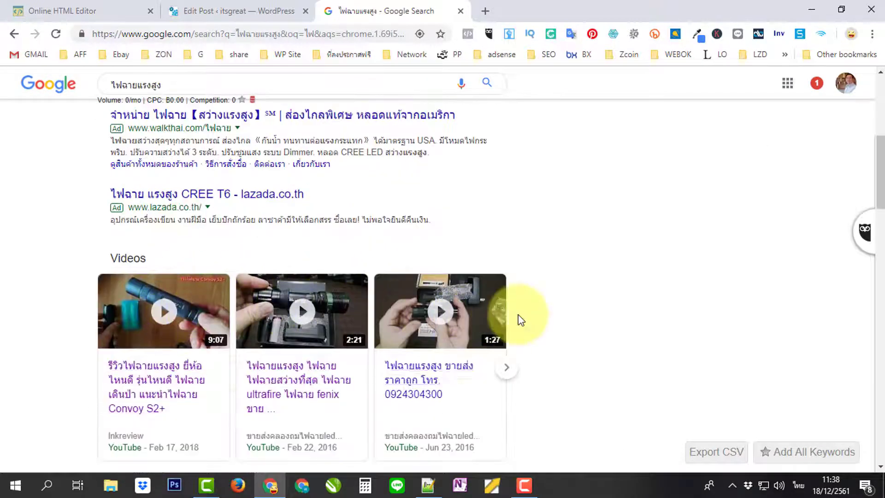
scroll(502, 322, "down", 5)
scroll(339, 318, "down", 15)
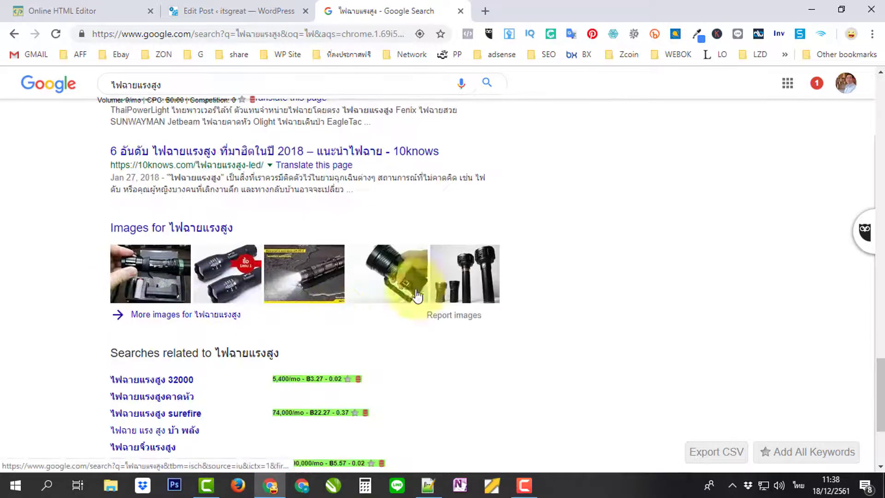
scroll(454, 361, "down", 1)
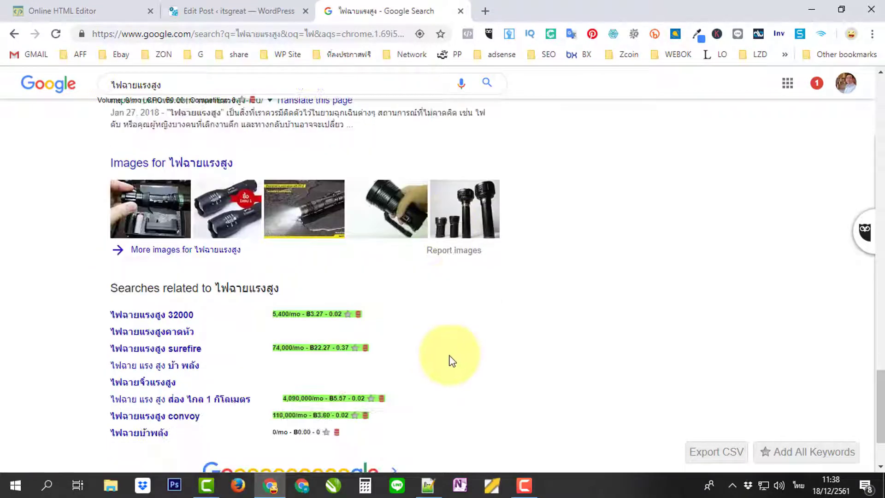
Open the related search "ไฟฉายแรงสูง 32000" and examine its ads, videos, organic results and related searches.
left_click(145, 317)
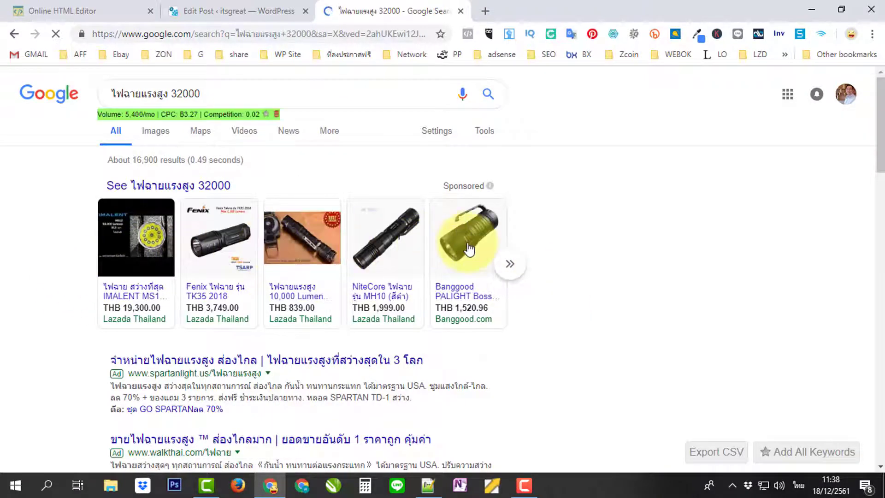
scroll(465, 244, "down", 1)
scroll(457, 251, "down", 4)
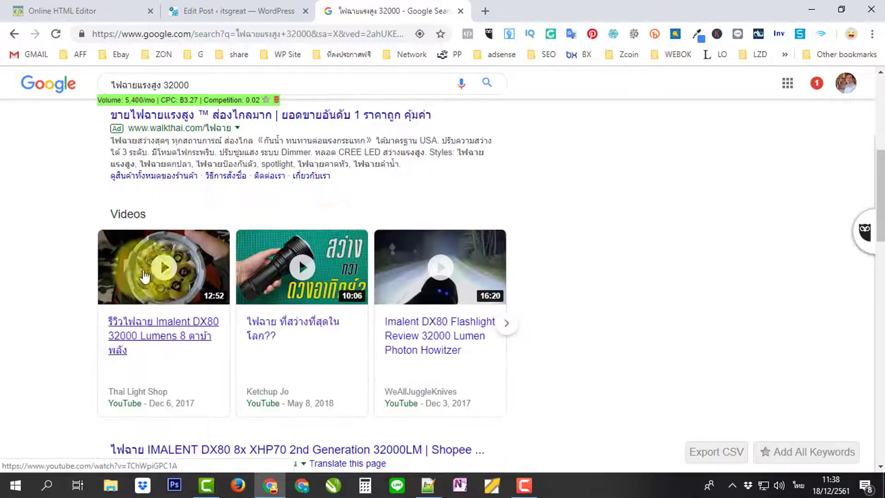
scroll(437, 292, "down", 9)
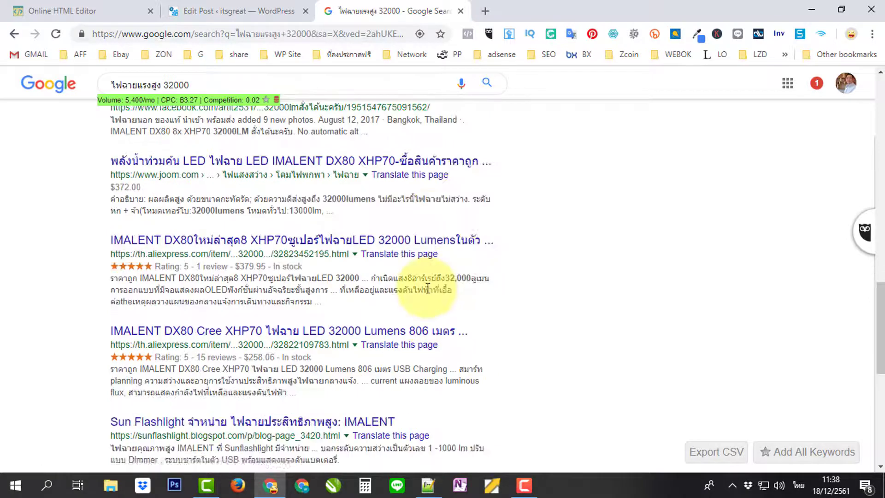
scroll(442, 288, "up", 7)
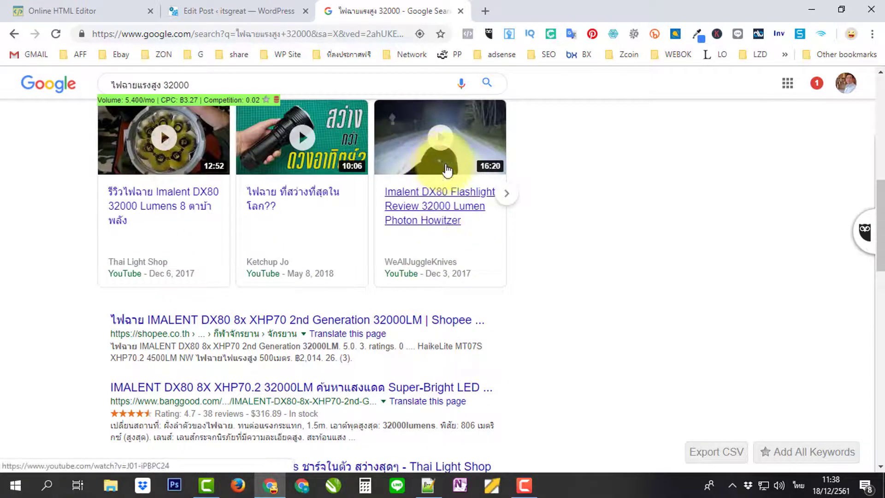
scroll(446, 170, "up", 1)
scroll(295, 270, "down", 10)
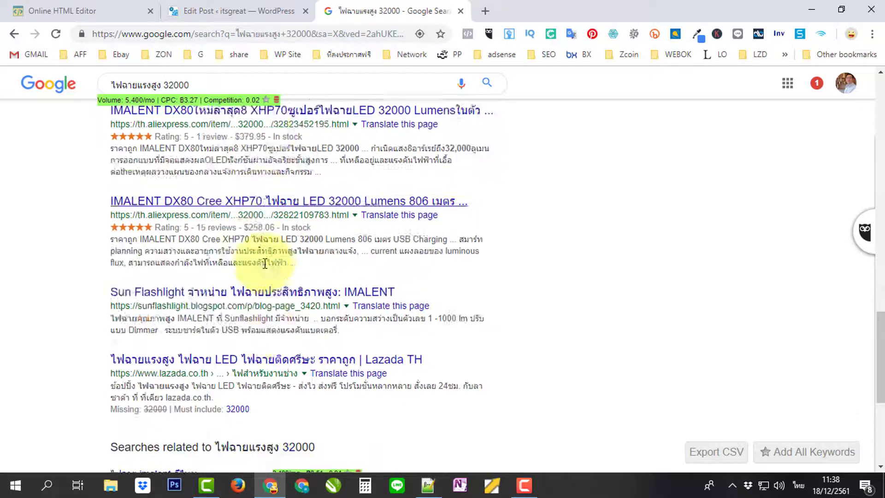
scroll(265, 263, "down", 5)
scroll(272, 272, "up", 7)
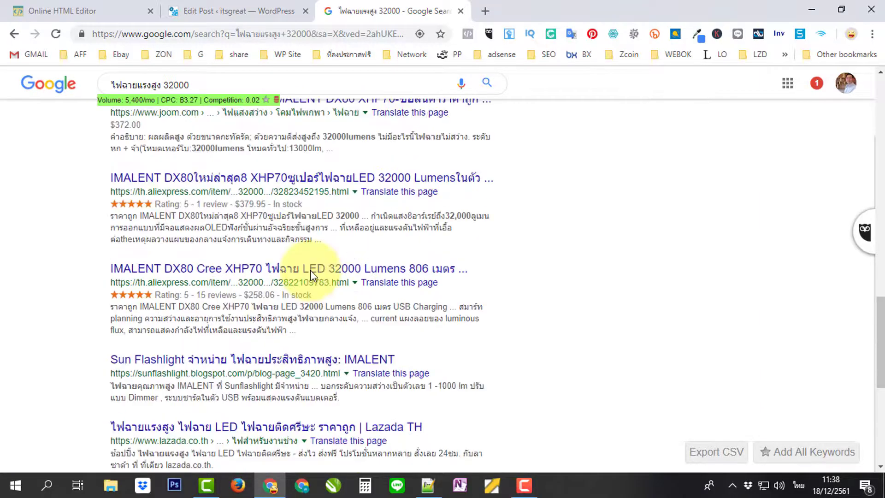
scroll(295, 270, "down", 5)
scroll(294, 268, "up", 15)
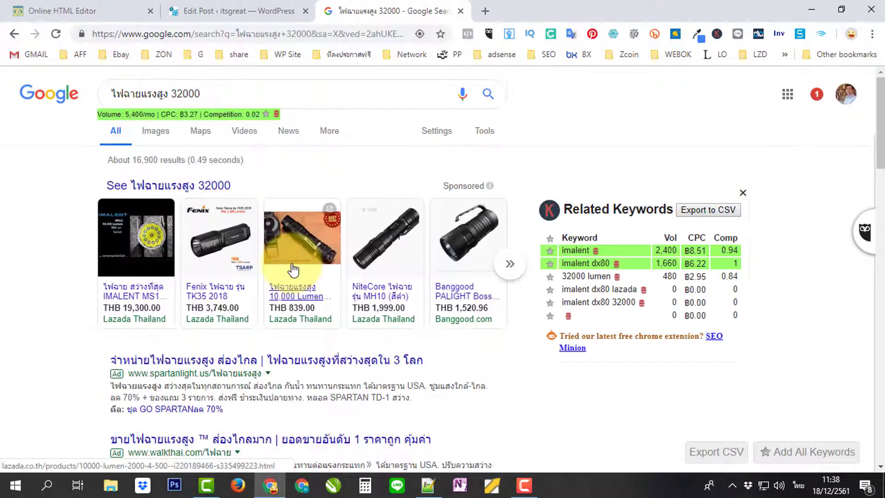
scroll(293, 270, "down", 15)
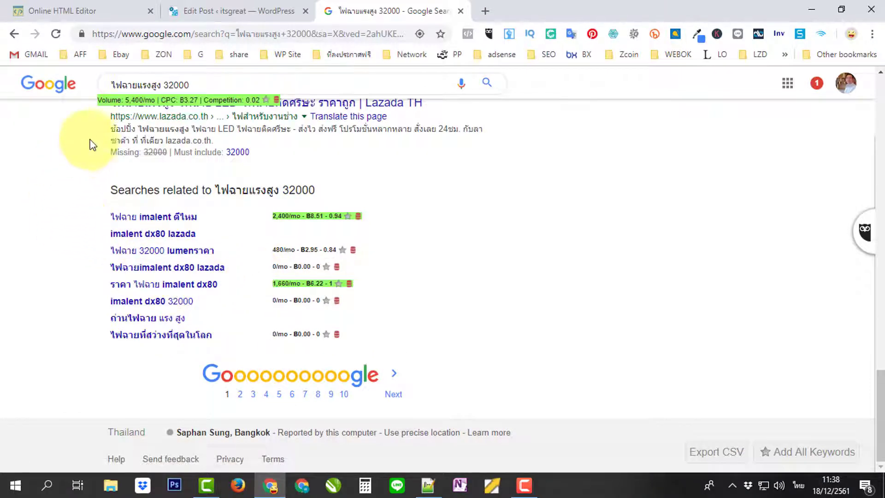
Return to the "ไฟฉายแรงสูง" results, open the related search "ไฟฉาย แรง สูง ส่อง ไกล 1 กิโลเมตร" and review its results.
left_click(14, 33)
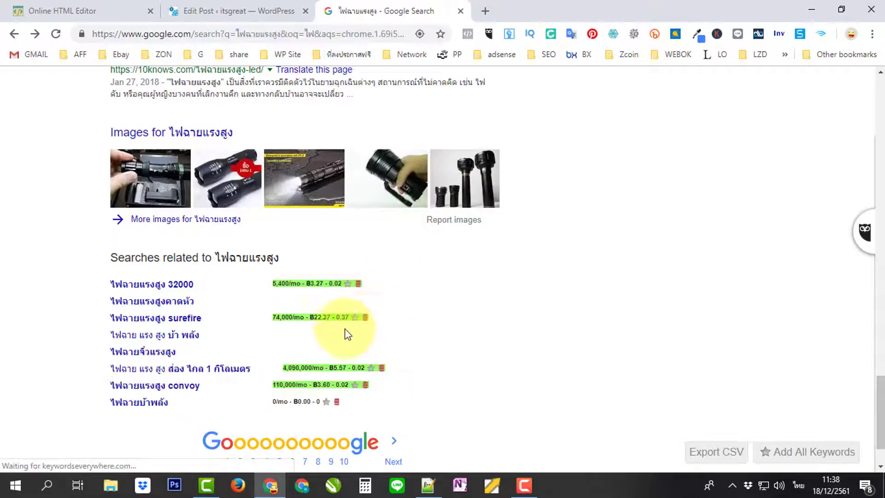
left_click(222, 372)
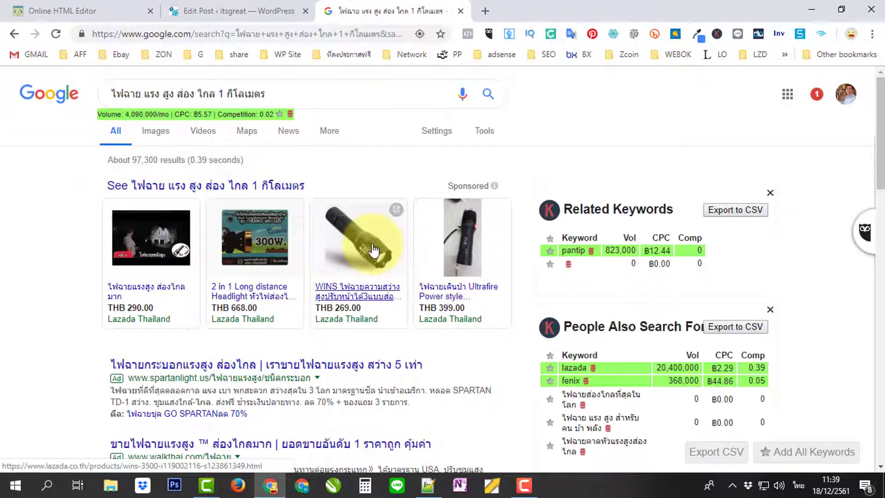
scroll(318, 267, "down", 4)
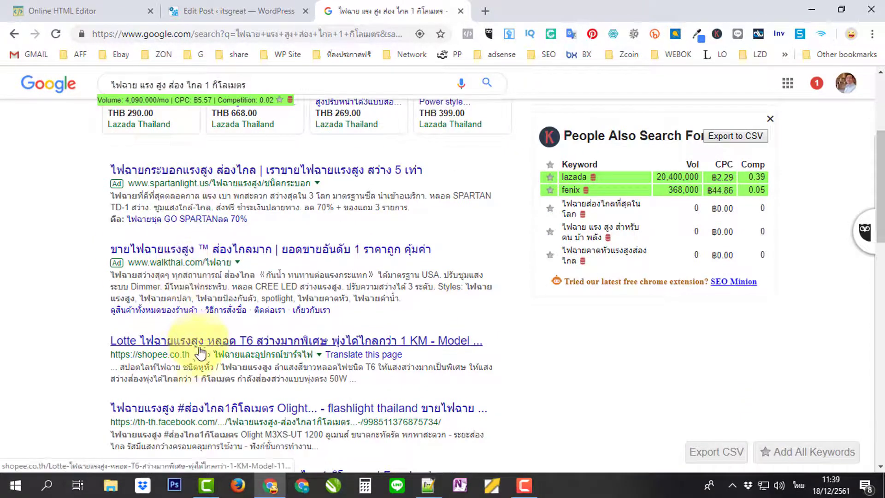
scroll(289, 325, "down", 2)
scroll(293, 328, "down", 13)
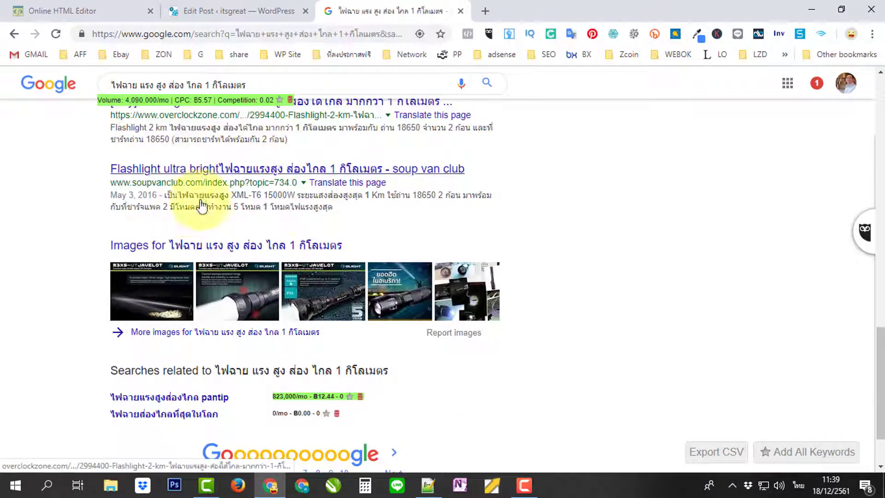
scroll(306, 253, "down", 1)
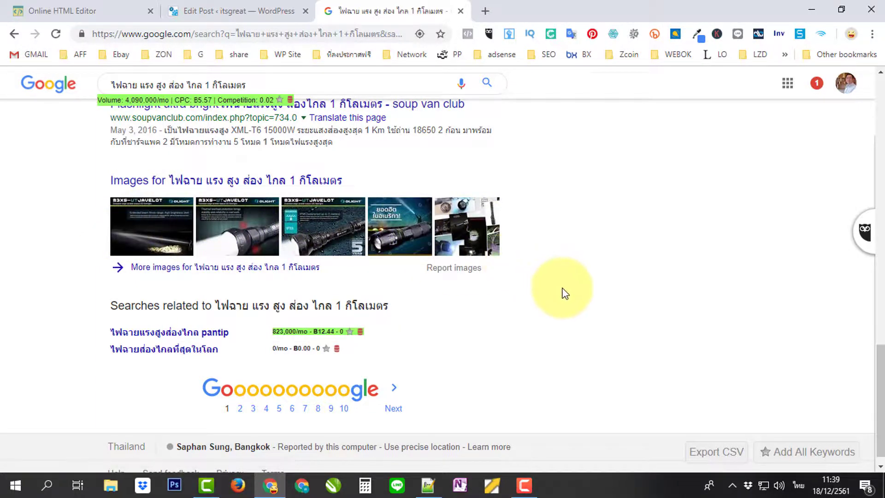
Examine the sponsored Lazada flashlight offers above the organic results, including the first product's details.
scroll(563, 292, "up", 5)
scroll(563, 292, "up", 10)
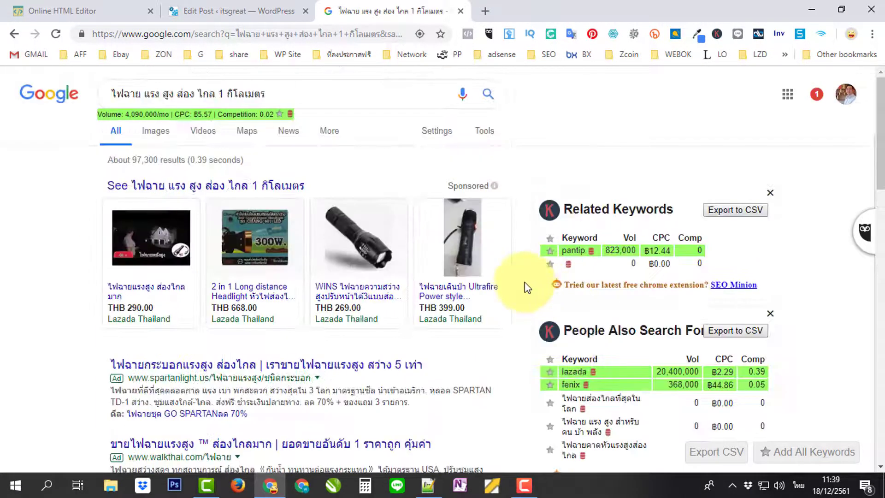
mouse_move(390, 306)
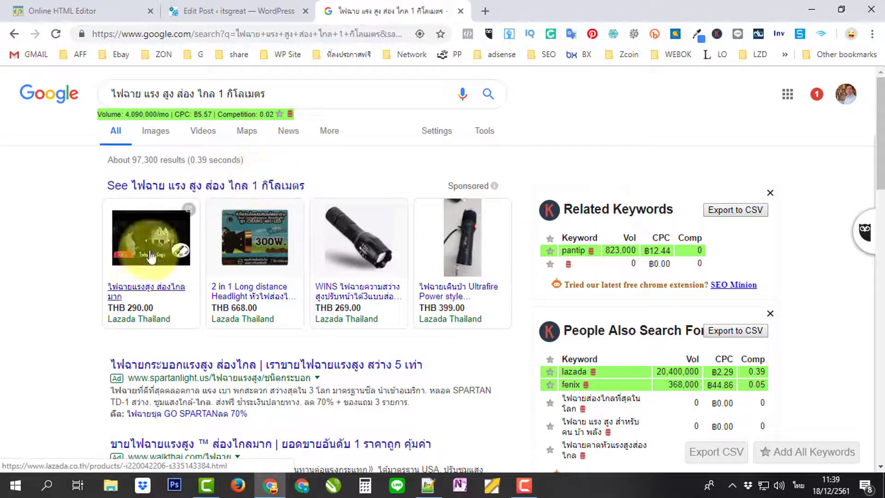
mouse_move(154, 293)
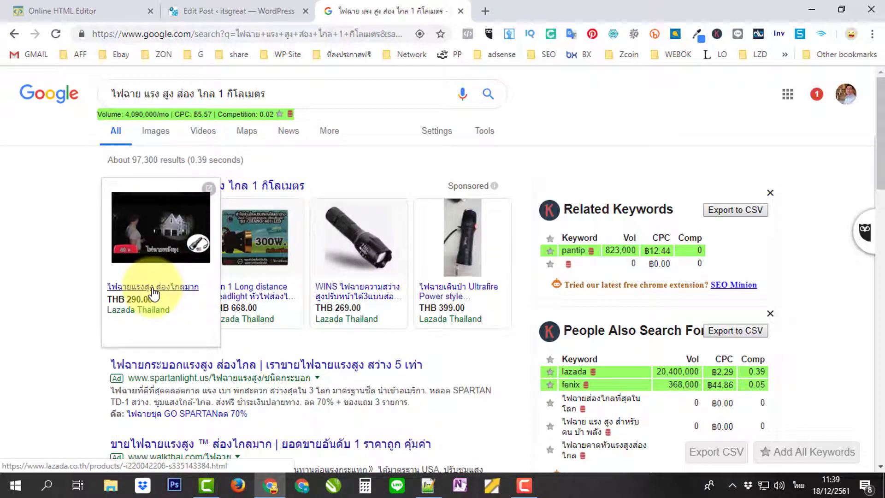
Open the sponsored Lazada product "ไฟฉายแรงสูง ส่องไกลมาก" in a new tab and check its price and delivery details.
right_click(155, 292)
left_click(180, 239)
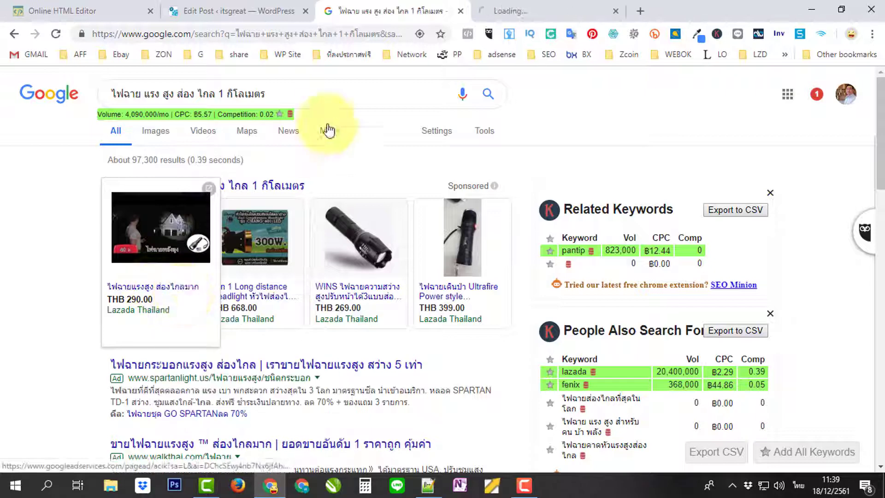
left_click(542, 14)
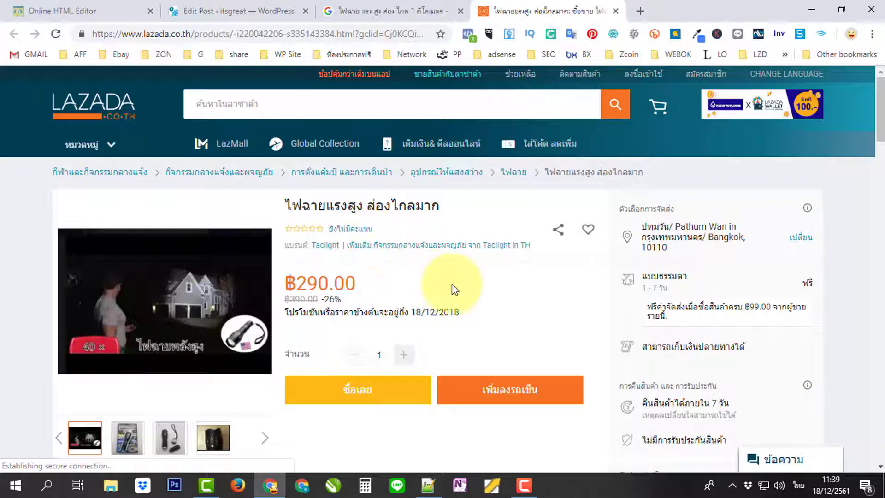
scroll(452, 283, "down", 1)
scroll(542, 277, "up", 1)
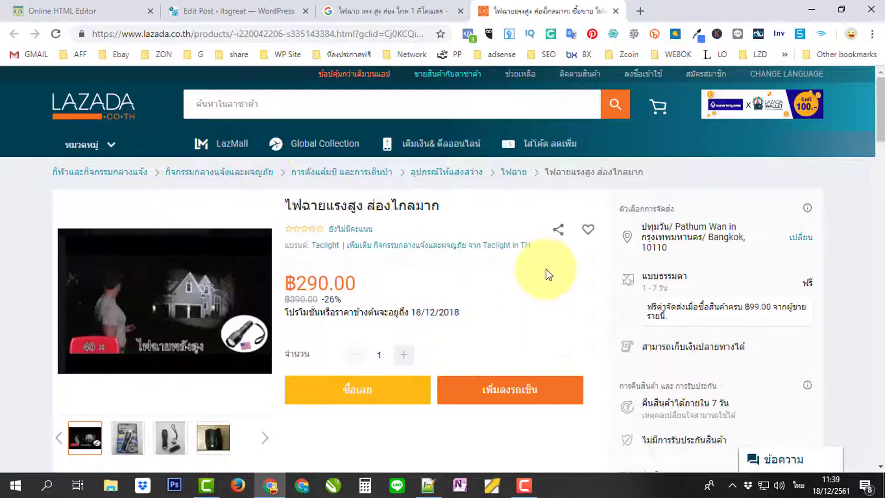
scroll(389, 283, "down", 1)
Look through the Lazada flashlight's product photos, including the enlarged packaging image and the zoom-scale close-up.
mouse_move(168, 247)
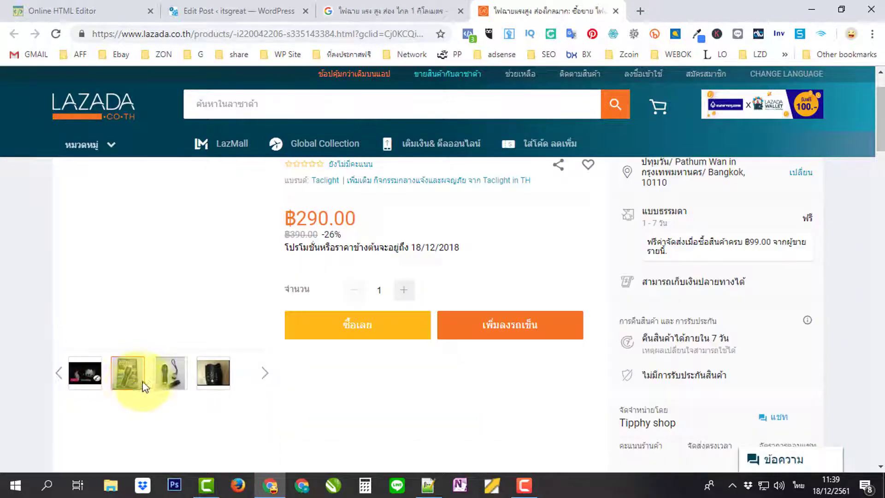
mouse_move(129, 381)
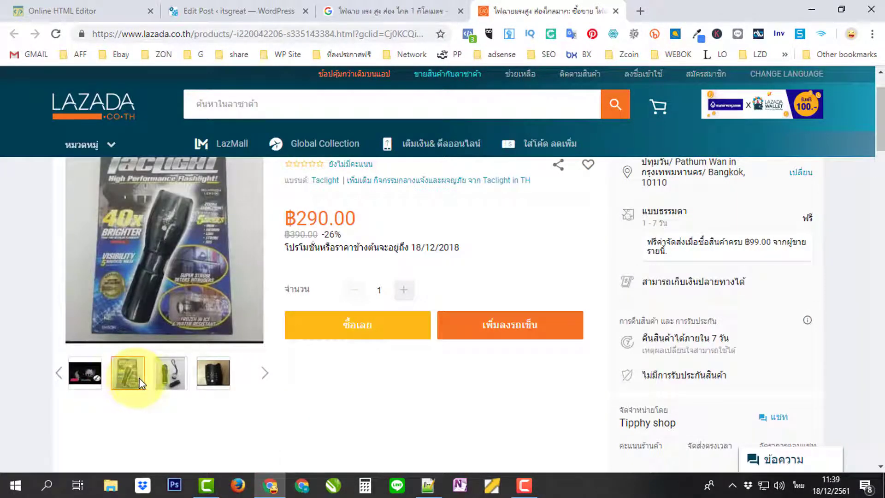
scroll(134, 367, "up", 1)
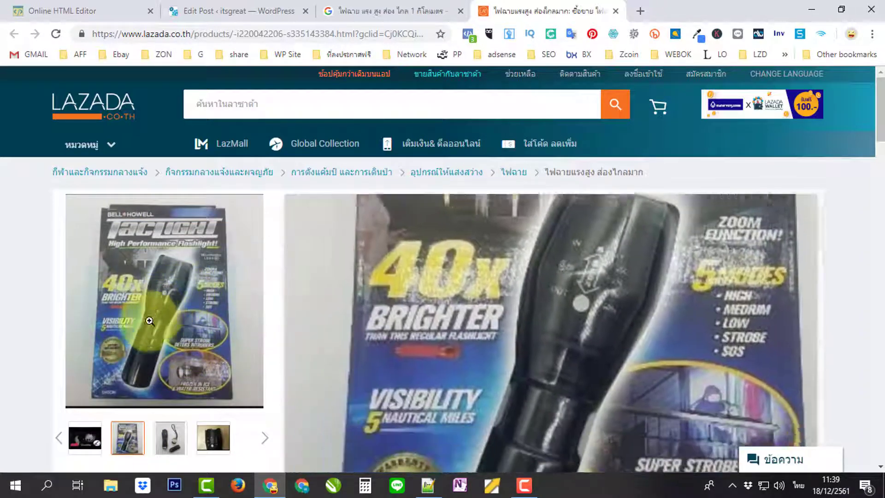
scroll(174, 345, "down", 2)
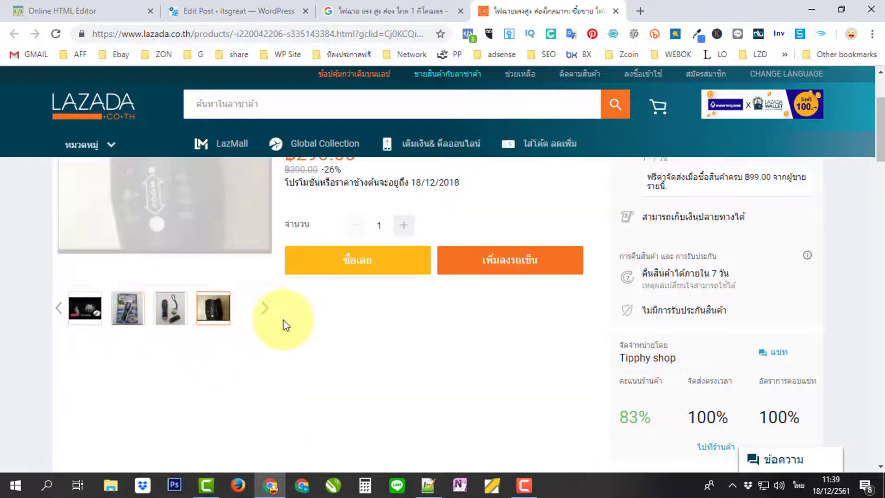
scroll(283, 320, "down", 1)
scroll(283, 323, "up", 1)
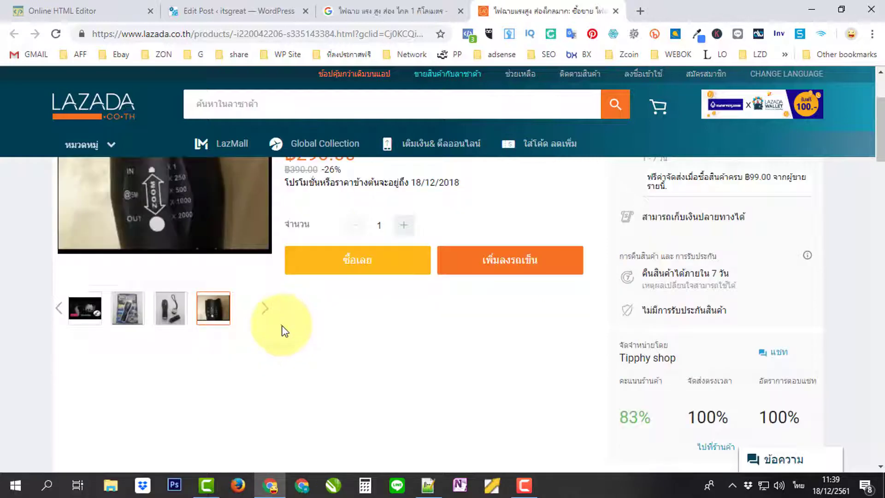
Read the Lazada flashlight's product description and copy the bulb model "CREE T6" from it.
scroll(283, 327, "down", 3)
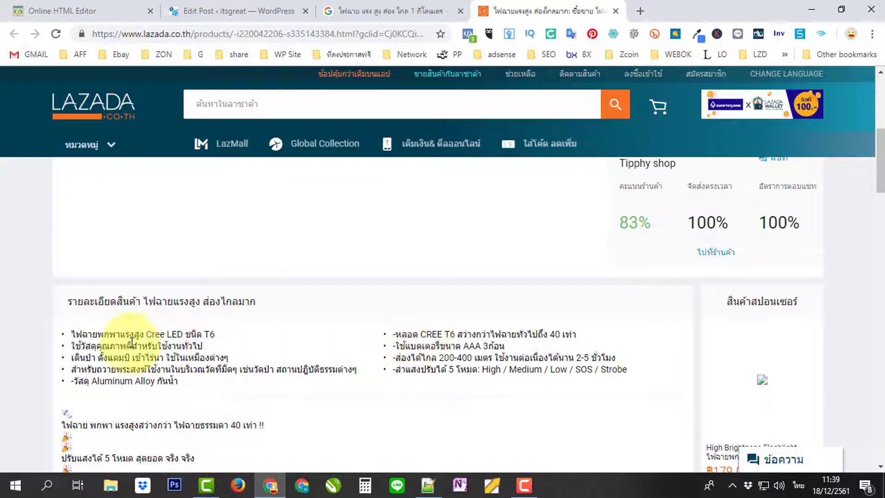
scroll(136, 351, "down", 1)
scroll(200, 336, "up", 1)
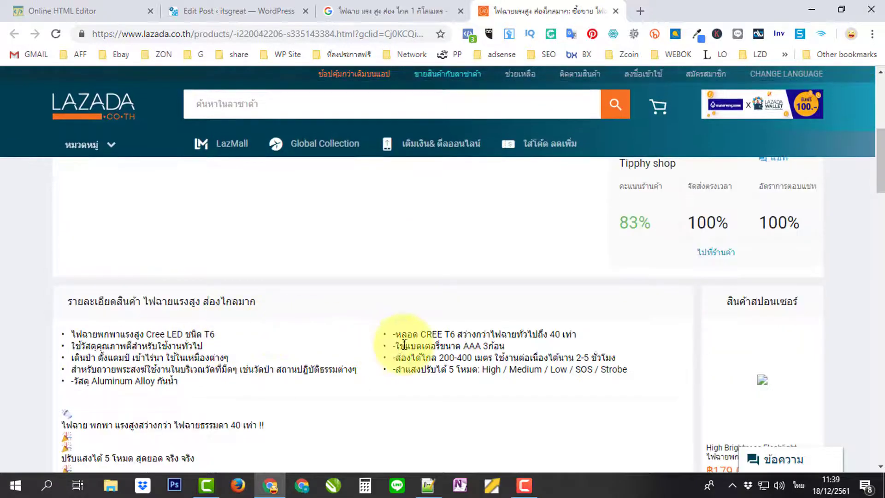
left_click_drag(420, 334, 440, 331)
right_click(441, 331)
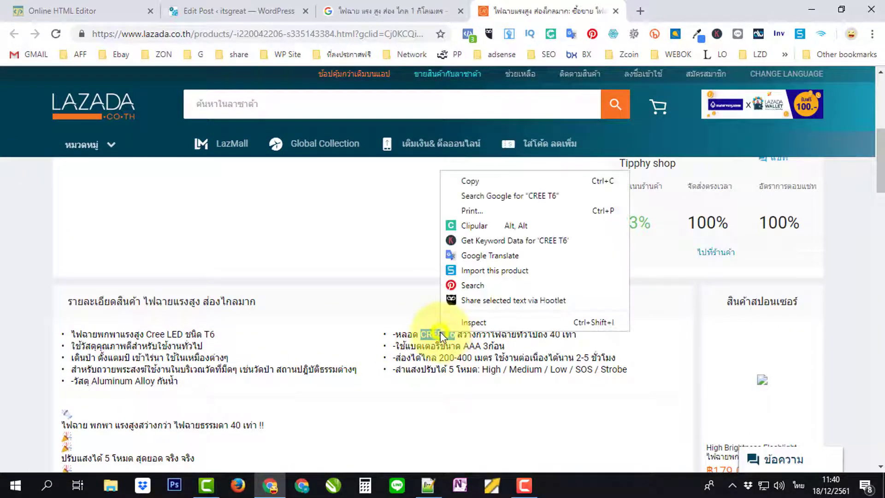
left_click(470, 180)
scroll(464, 308, "up", 10)
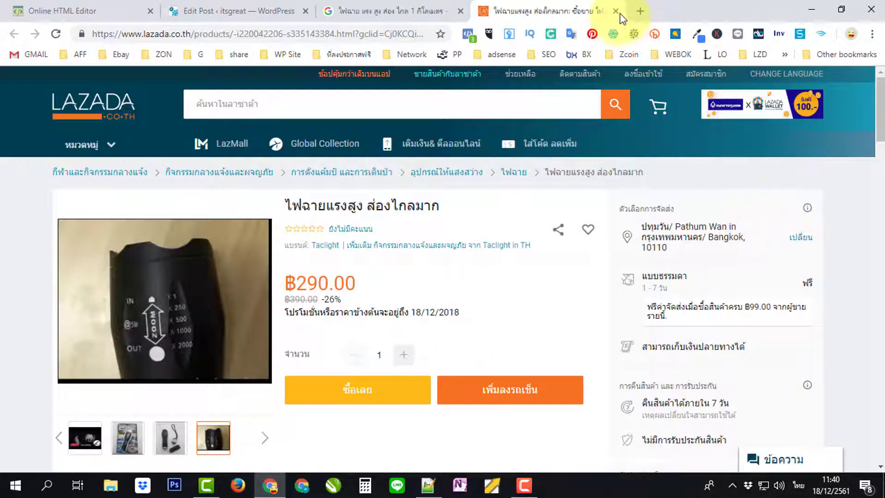
Open the Shopee Thailand site, shopee.co.th, in a new browser tab.
left_click(640, 11)
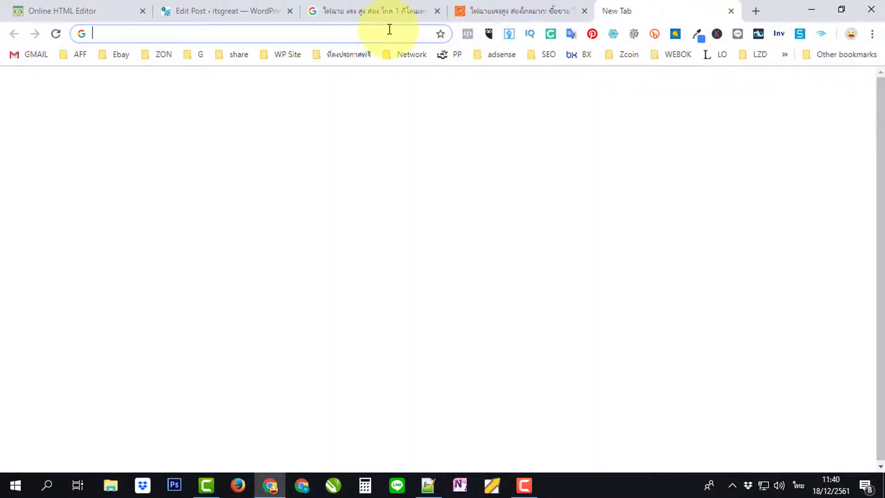
type("ห้")
key("BackSpace")
key("BackSpace")
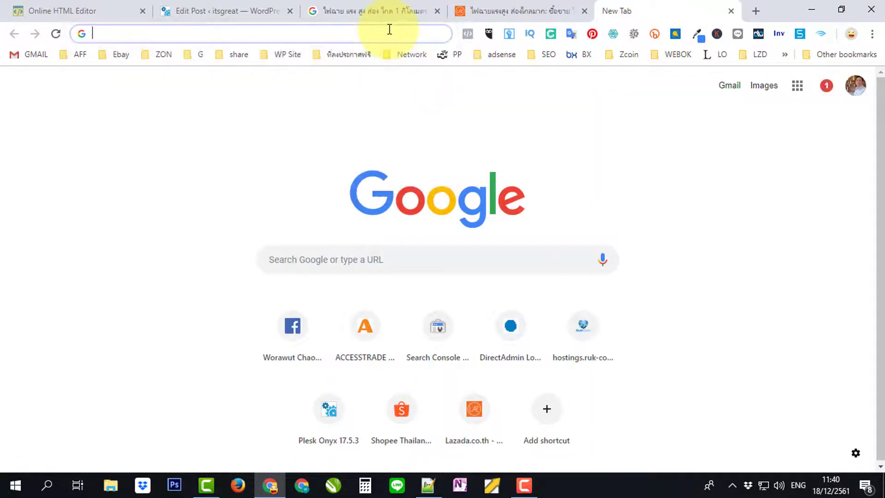
key("grave")
type("sh")
key("Return")
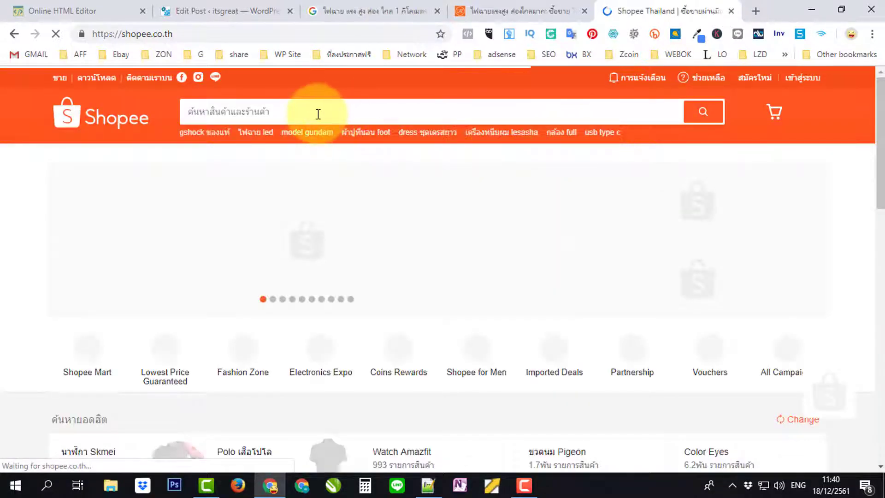
Search Shopee for "CREE T6" and browse the first rows of products.
left_click(318, 114)
type("CREE T6")
key("Return")
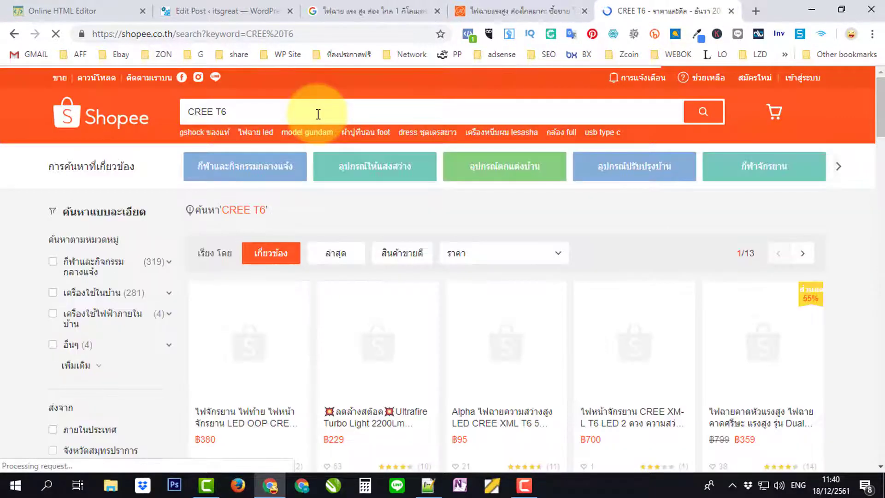
scroll(664, 237, "down", 1)
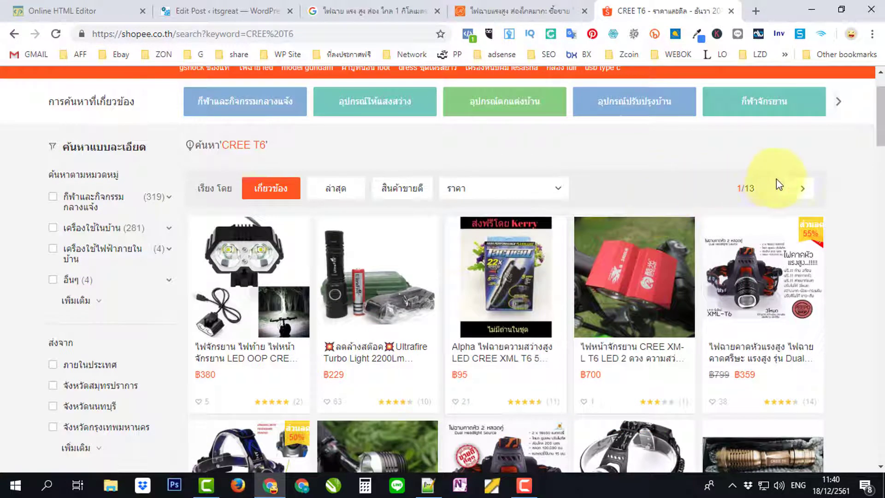
scroll(729, 241, "down", 2)
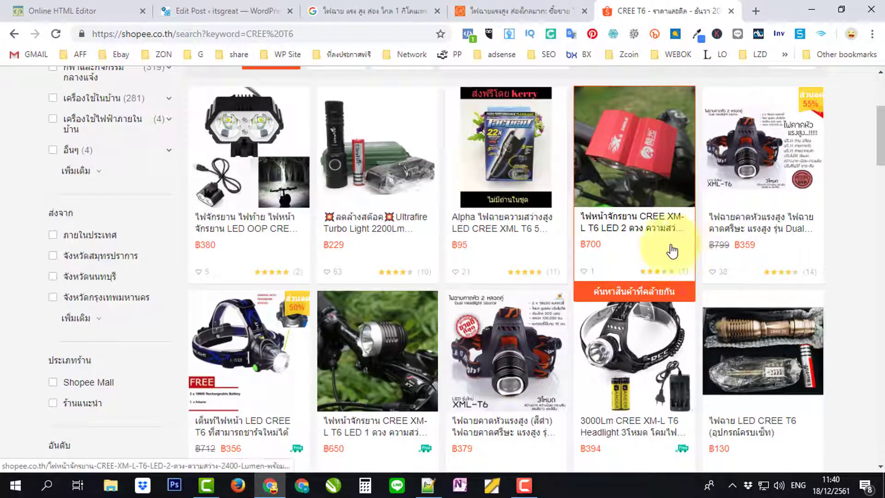
Compare the Lazada Taclight's packaging photo and price with the similar Alpha LED CREE XML T6 flashlight on Shopee.
left_click(518, 9)
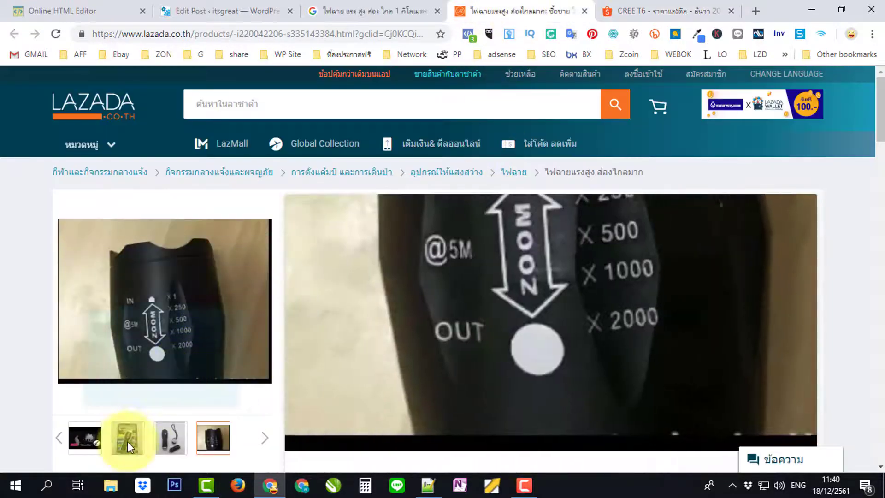
left_click(128, 442)
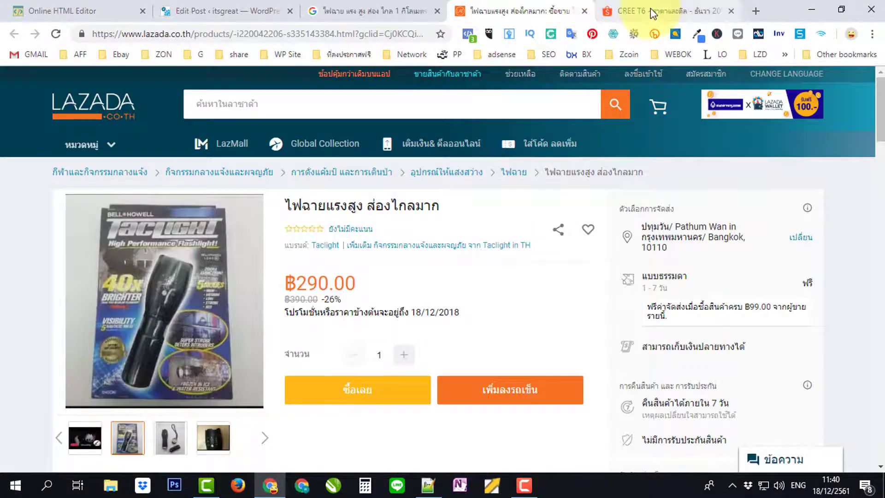
left_click(629, 11)
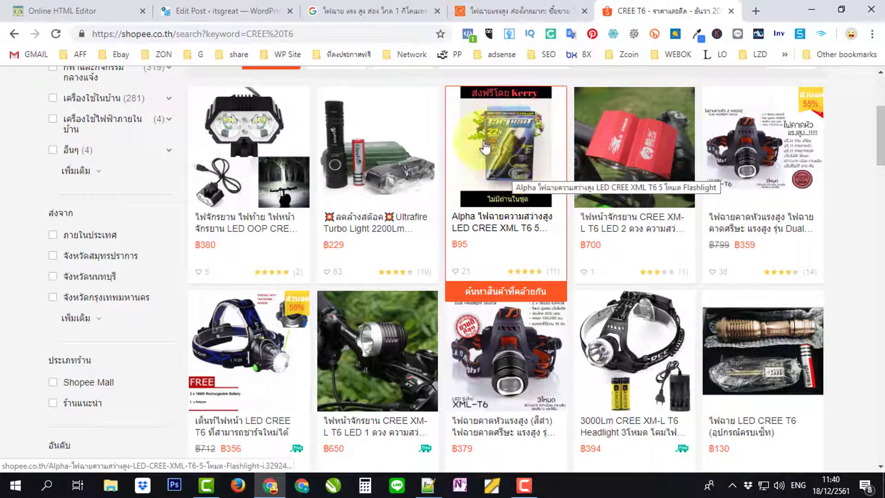
left_click(511, 11)
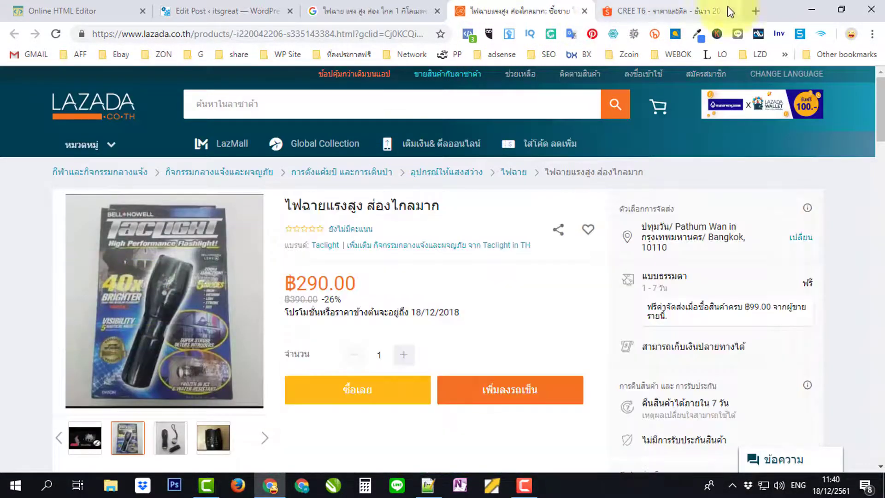
left_click(730, 12)
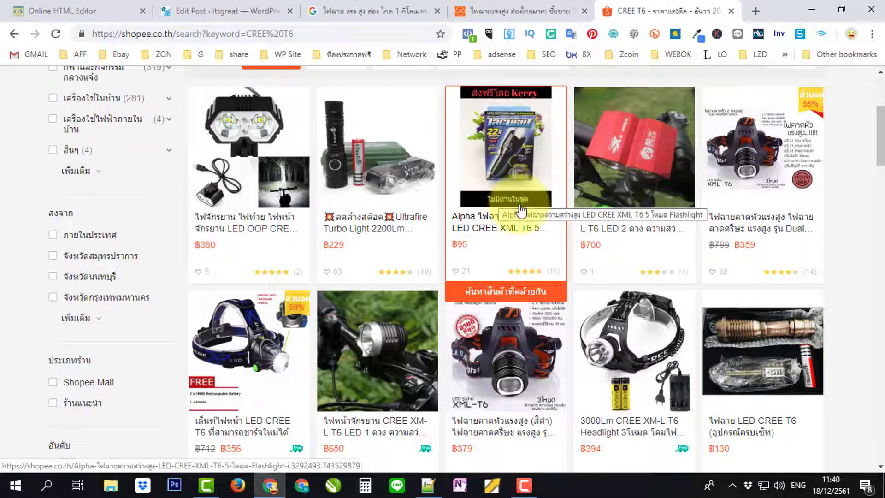
Filter the Shopee "CREE T6" results to products rated four stars and up.
scroll(530, 207, "down", 1)
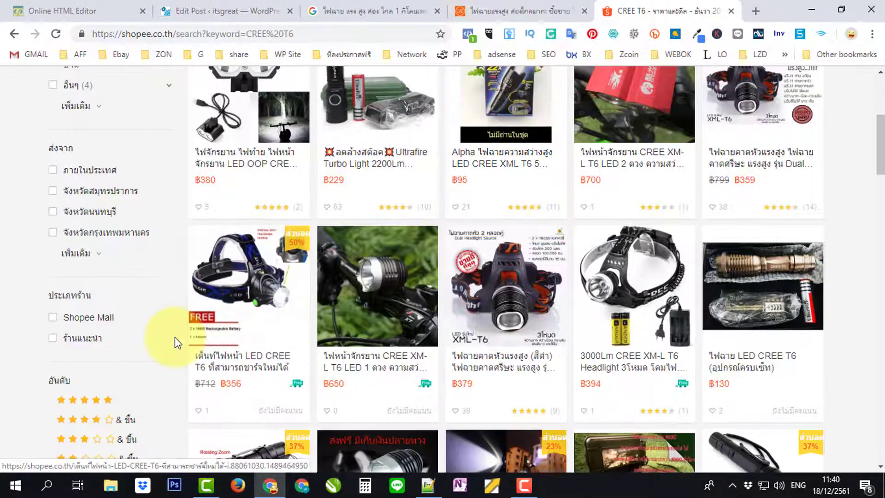
scroll(175, 336, "down", 2)
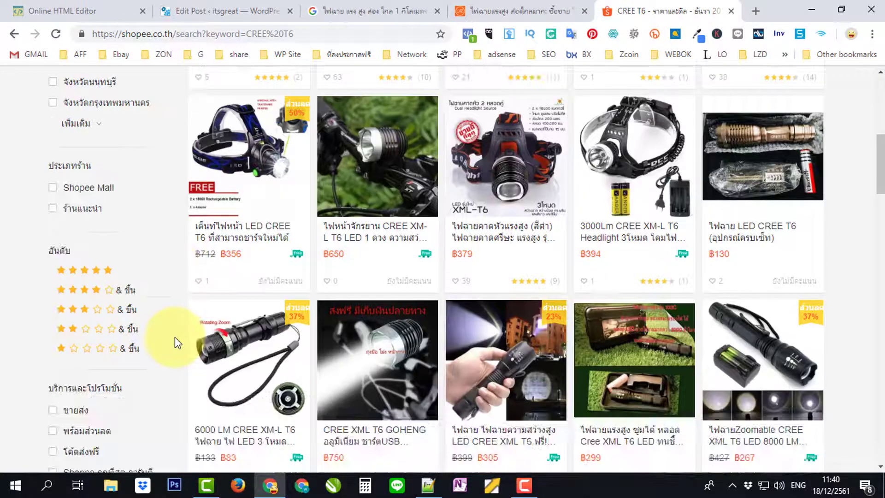
left_click(129, 291)
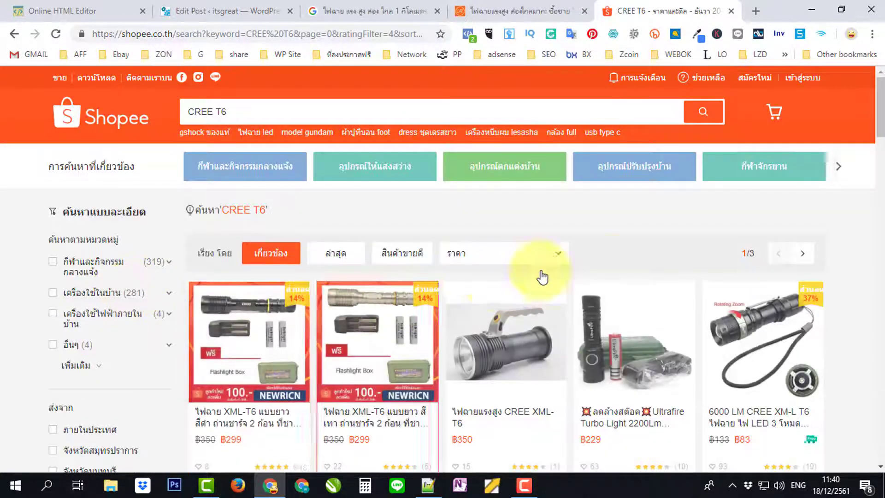
Review the prices, ratings and review counts of the filtered CREE T6 flashlights on Shopee.
scroll(843, 221, "down", 3)
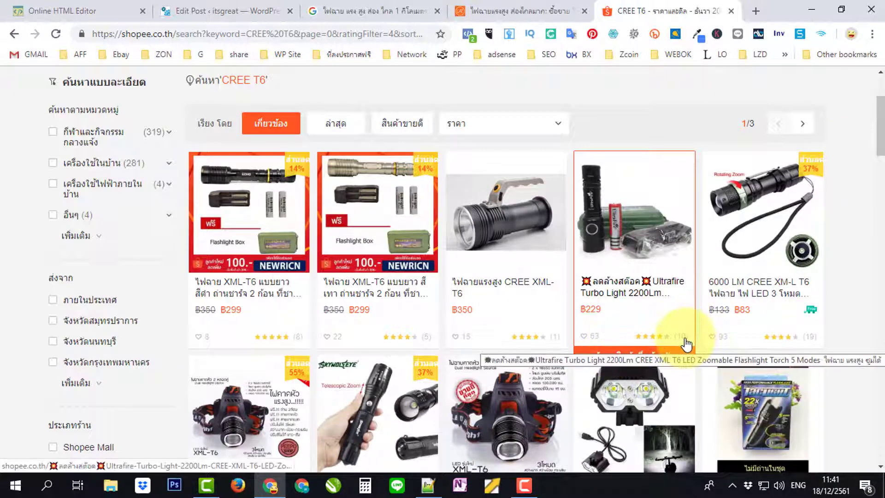
scroll(827, 266, "down", 3)
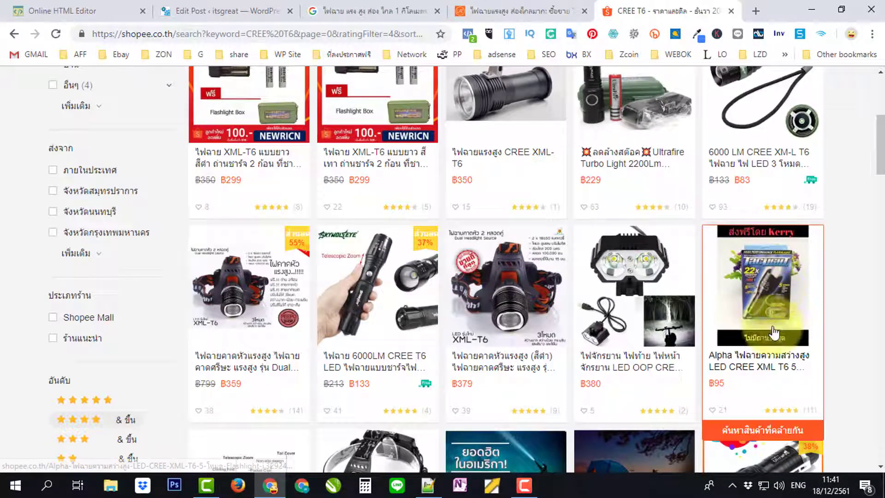
scroll(765, 364, "down", 1)
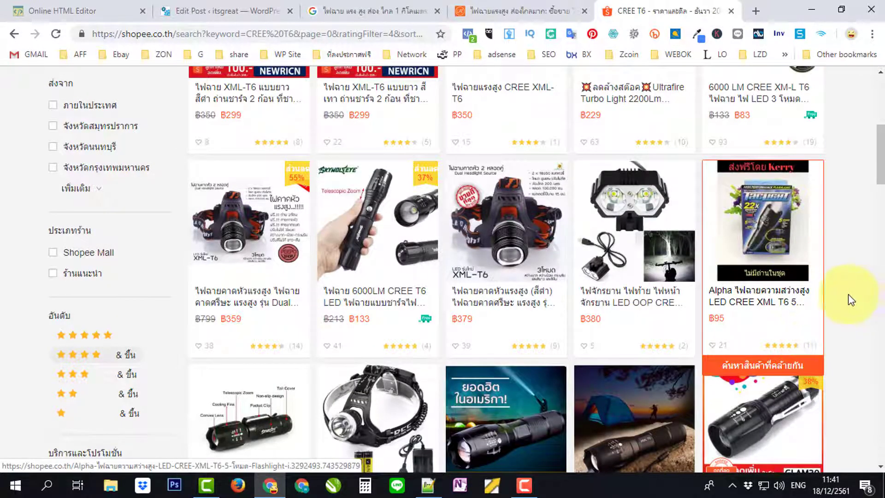
scroll(830, 304, "down", 3)
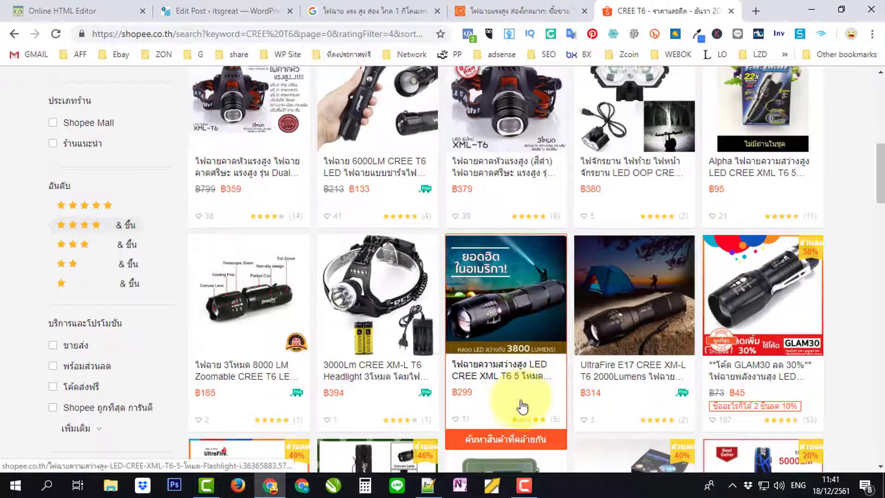
scroll(779, 318, "up", 4)
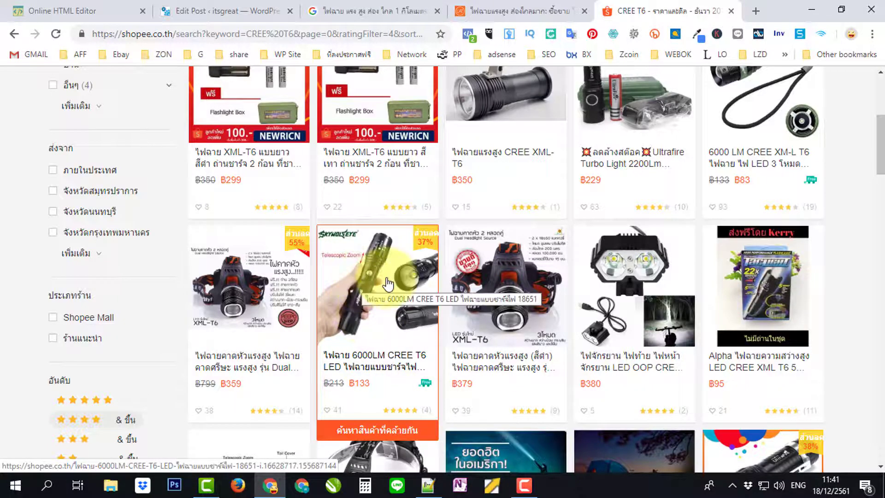
Open "ไฟฉาย 6000LM CREE T6 LED ไฟฉายแบบชาร์จไฟ 18651" in a new tab and examine its price, ratings and shop discount codes.
right_click(373, 300)
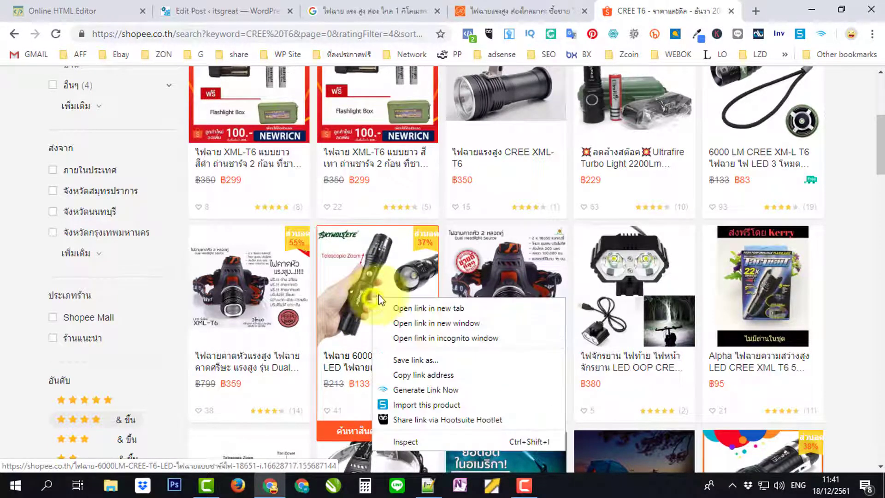
left_click(436, 306)
left_click(656, 4)
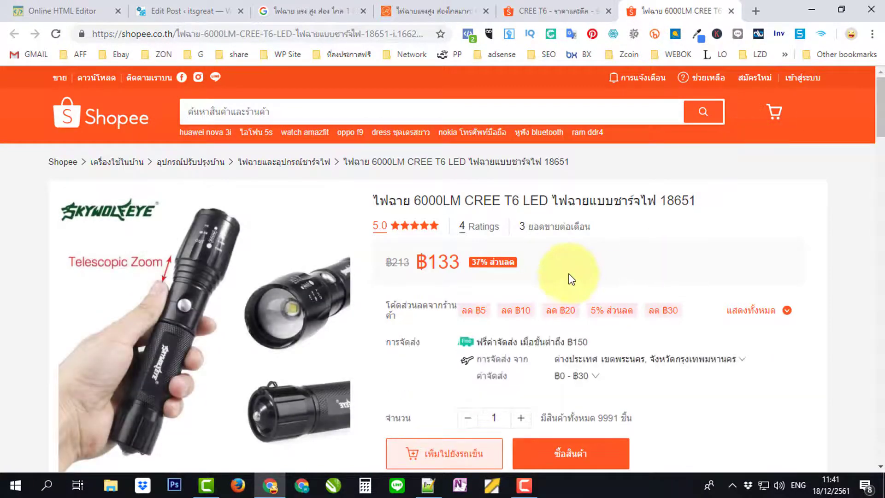
scroll(590, 263, "down", 1)
scroll(751, 227, "down", 3)
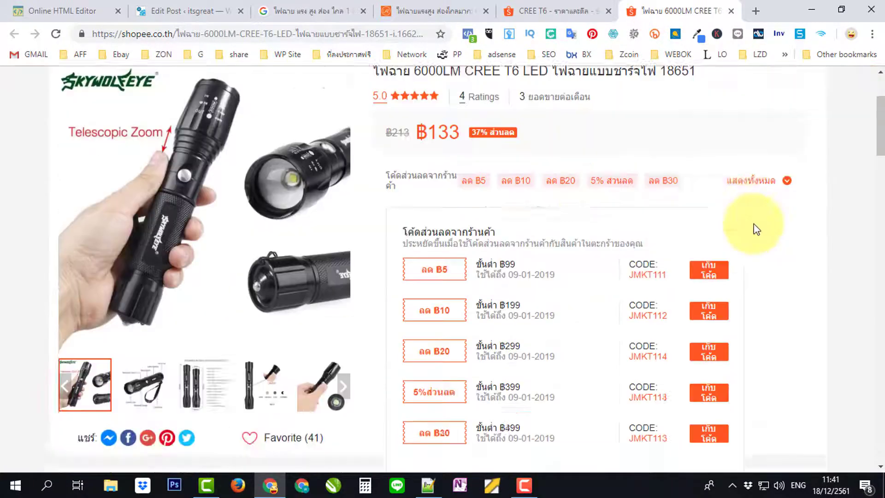
scroll(750, 227, "up", 4)
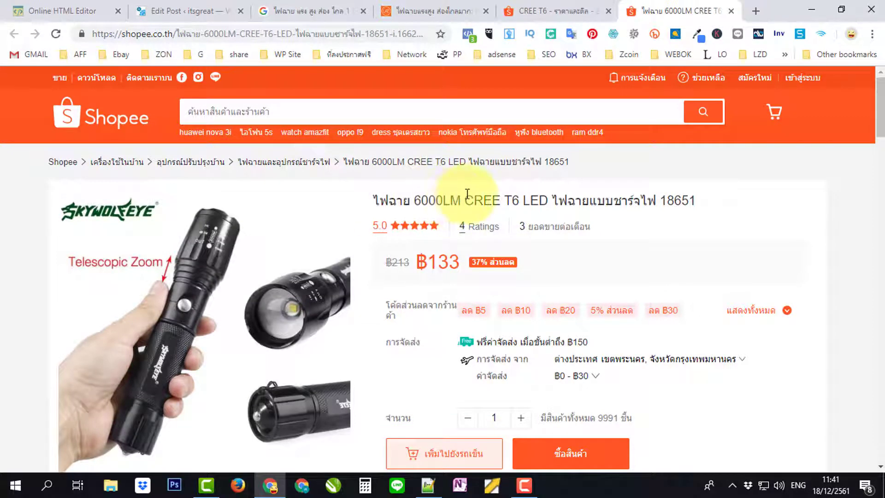
Copy the product name "ไฟฉาย 6000LM CREE T6 LED ไฟฉายแบบชาร์จไฟ 18651" from the Shopee product page.
left_click_drag(375, 199, 679, 200)
right_click(679, 200)
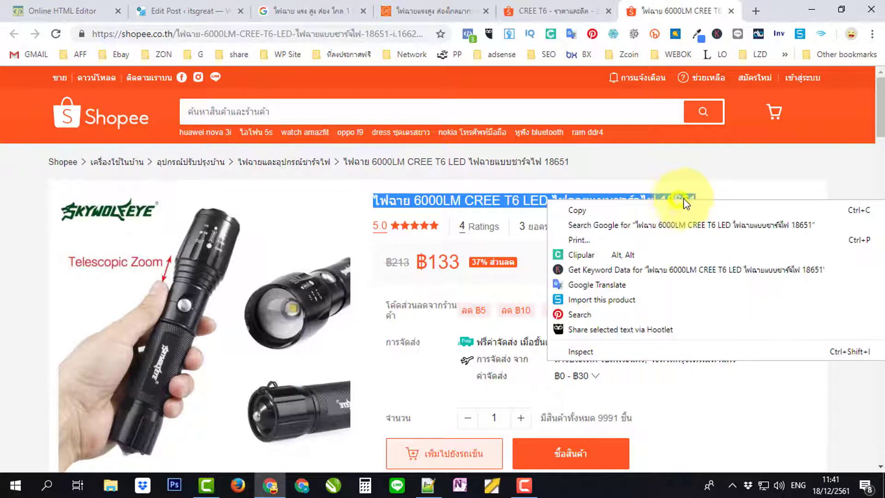
left_click(672, 210)
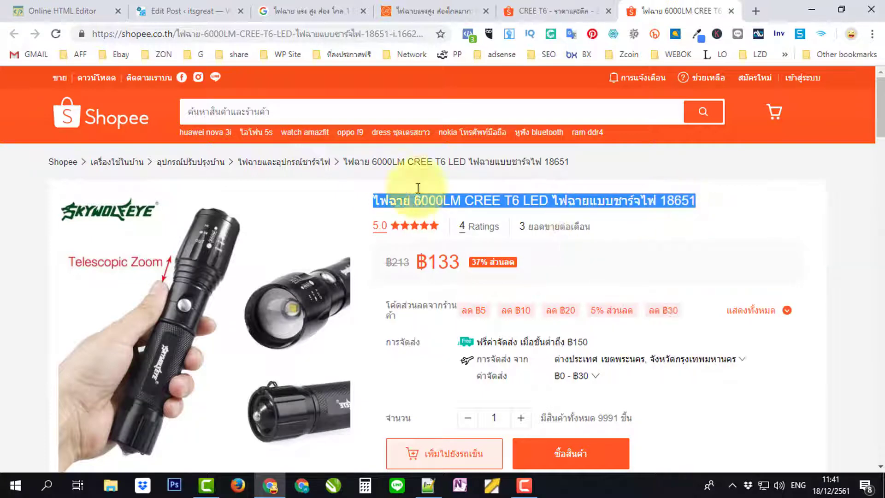
In the WordPress post, enter the title "รีวิว 5 ไฟฉายแรงสูง ส่องไกล สว่างมาก" and begin the body paragraph with "แนะนำไฟฉายแรงสูง".
left_click(195, 13)
left_click(198, 170)
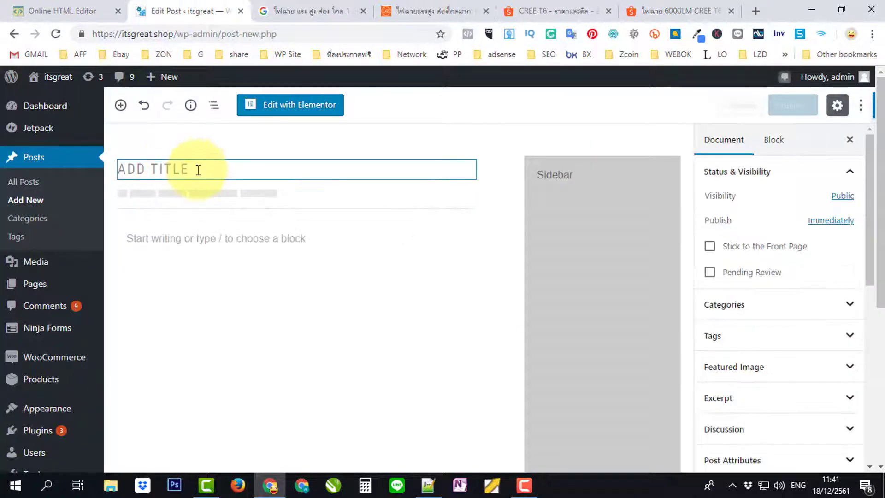
key("grave")
type("รีวิว")
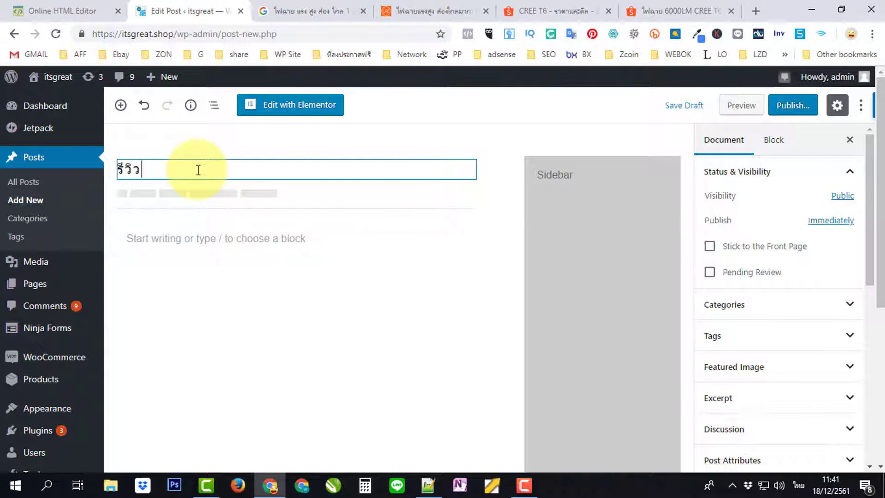
type(" 5 ไฟฉายแรงสูง ส่องไห")
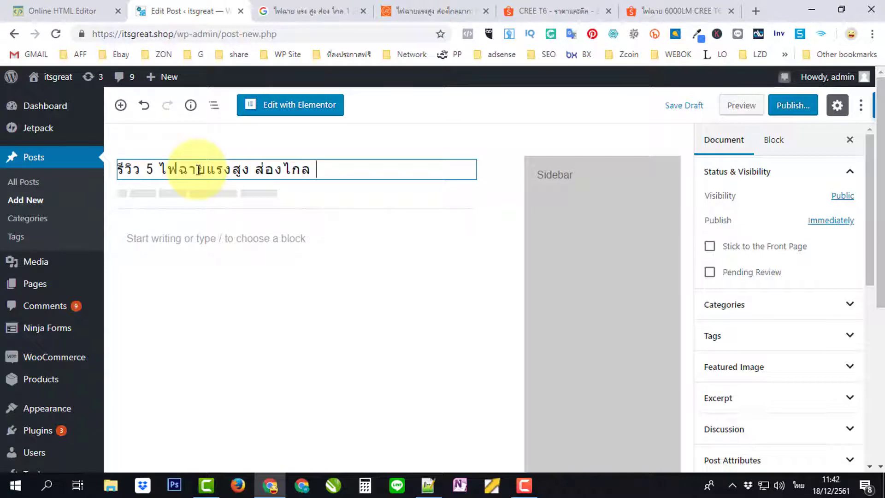
type("ล สว่า")
type("งมาก")
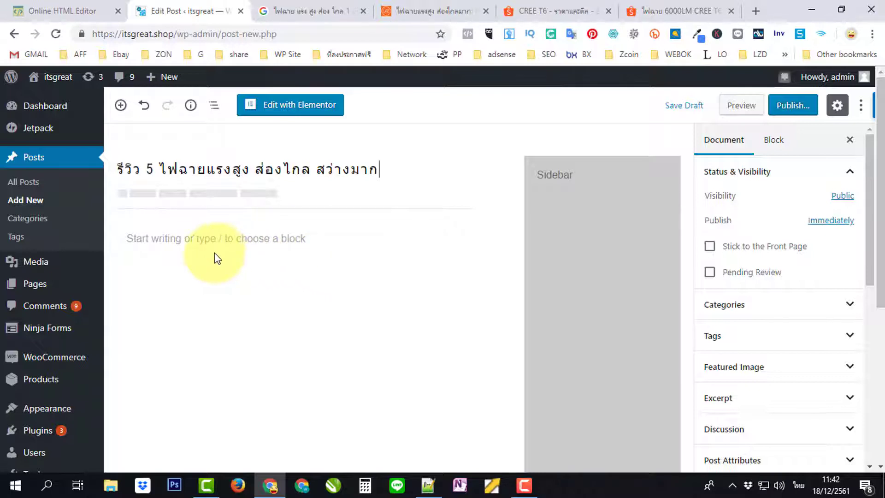
left_click(152, 237)
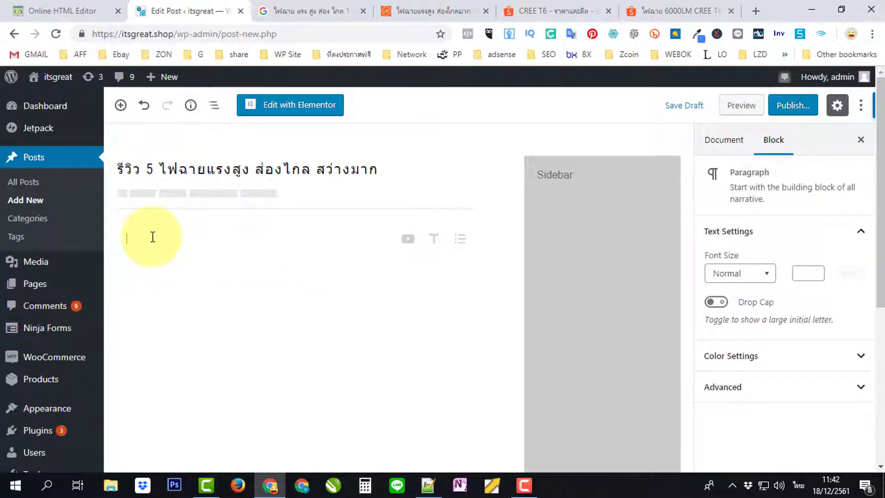
type("แนะนำไฟฉายแรงสูง")
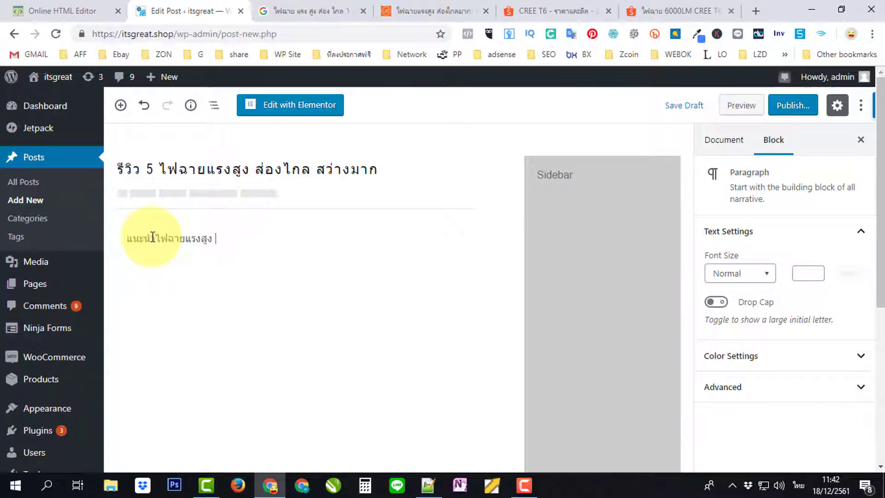
Replace the last phrase of the post title with "ไฟแรง ราคาไม่เกิน 500".
left_click(387, 167)
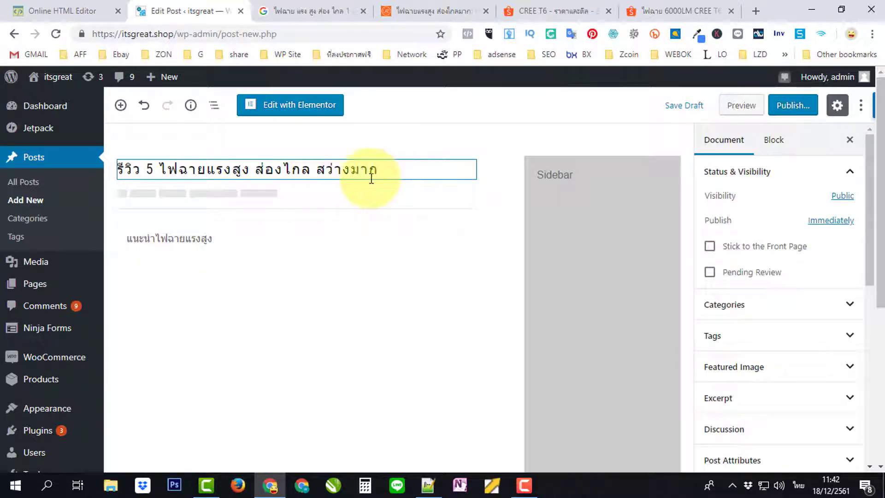
double_click(325, 169)
left_click(399, 173, "shift")
type("ไฟแร")
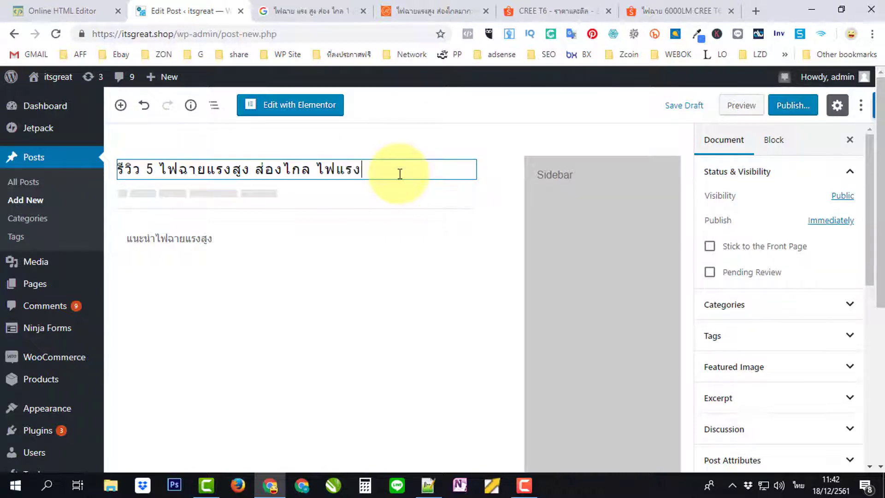
type("ง ราคา 0-500")
left_click_drag(417, 169, 392, 169)
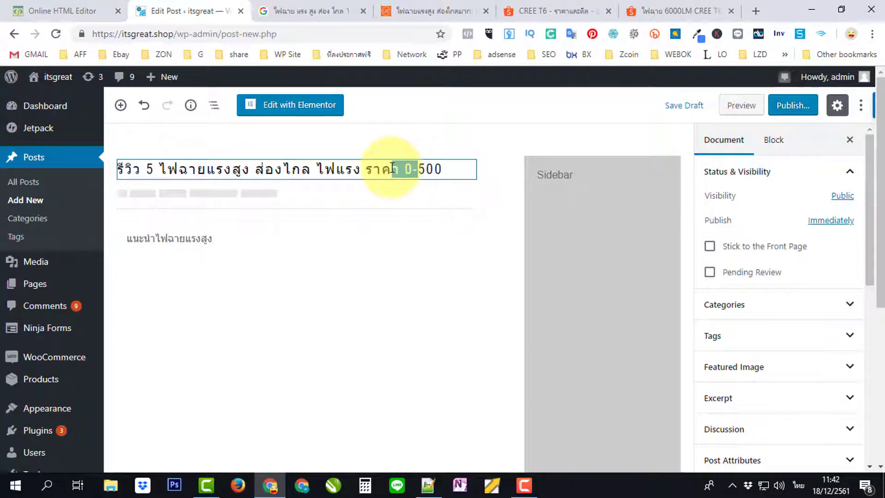
key("BackSpace")
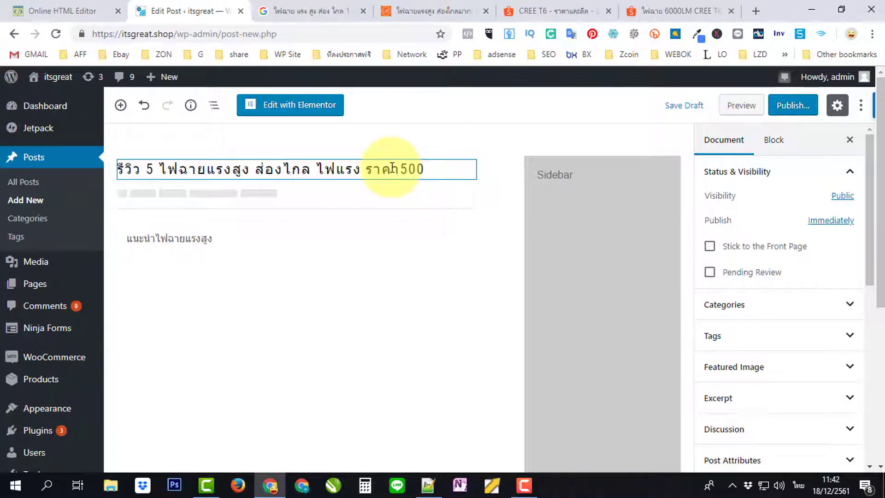
type("ไม่เกิน")
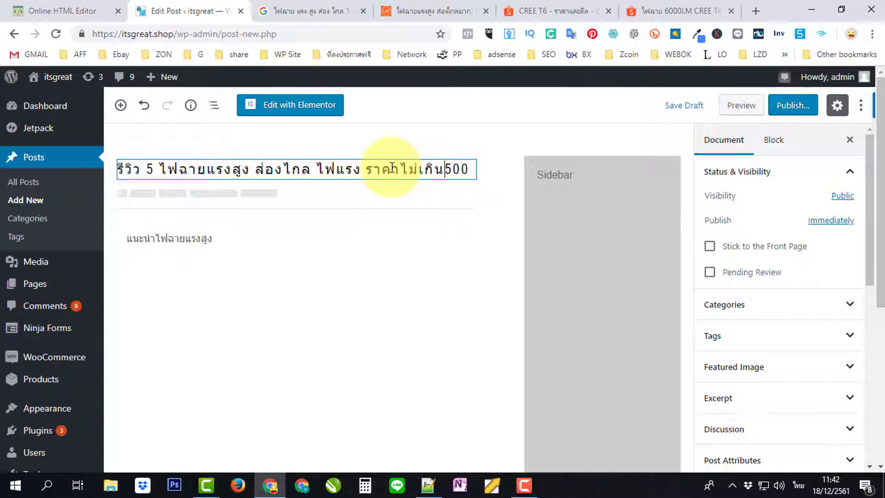
Continue the introduction paragraph with "5 แบบทดสอบใช้งานจริง เริ่มตั้งแต่สั่งจากที่ไหน เปิดกล่องการใช้งานเลย".
left_click(231, 243)
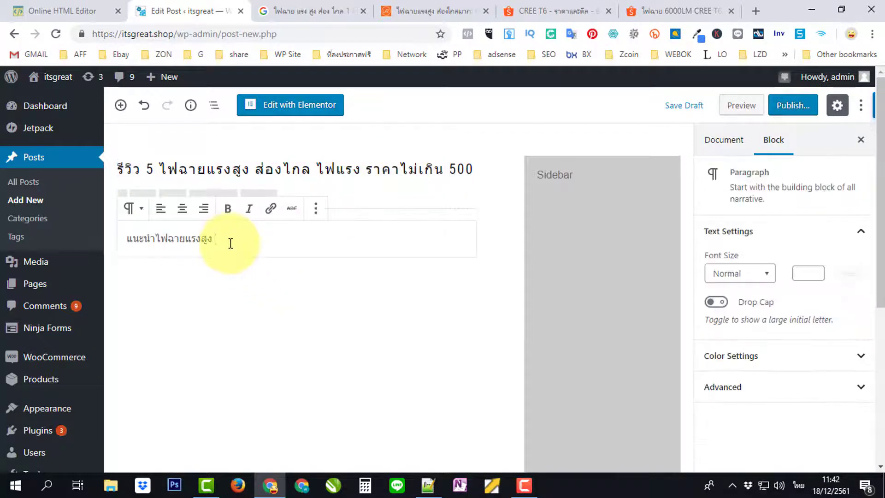
type("5 แบบท")
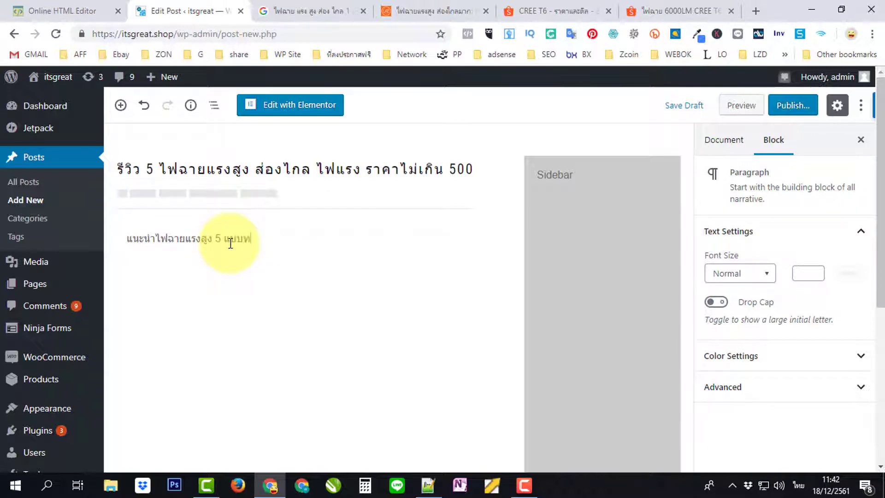
type("ดสอบใช้งานจริง เริ่มตั้งแต่สั่")
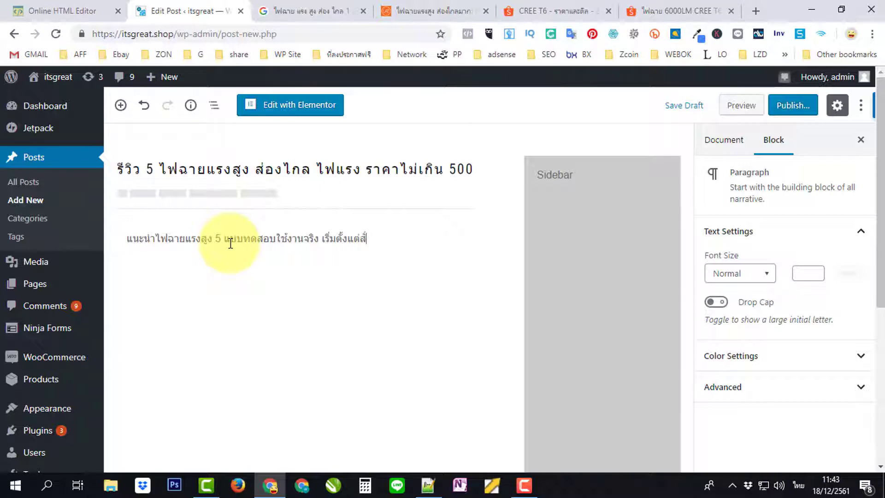
type("ากที่ไหน")
type("เปิด")
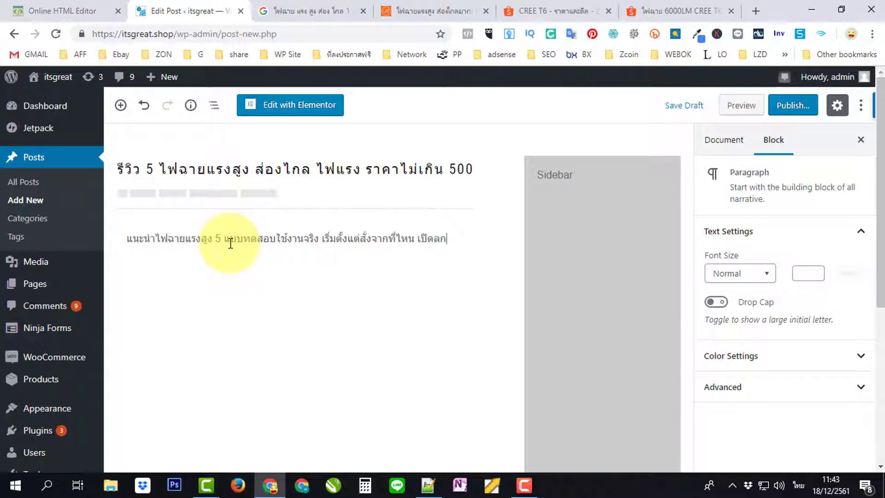
type("กล่องการใช้งานเลย ")
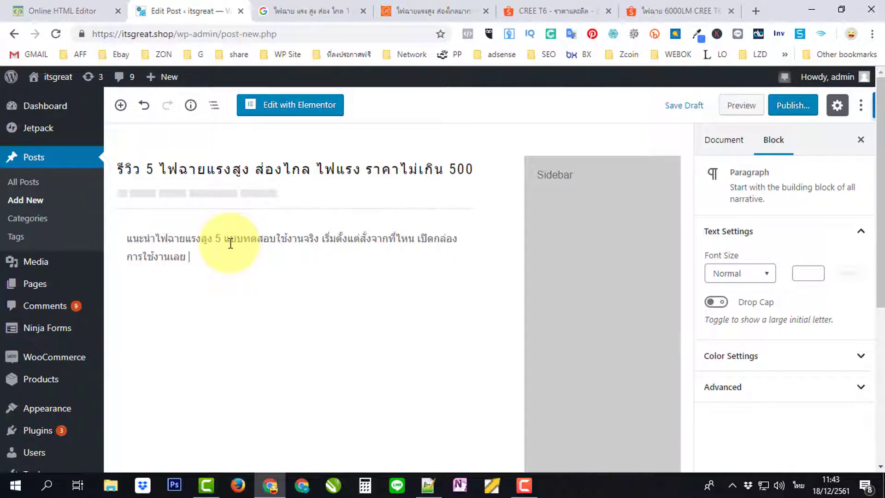
Add "ว่ามีอะไรในกล่องบ้าง และทดสอบใช้งานจริง ภาพ พร้อม vdo" to the introduction paragraph.
type("ว")
type("่ามีอะไรในกล")
type("่องบ้าง และทด")
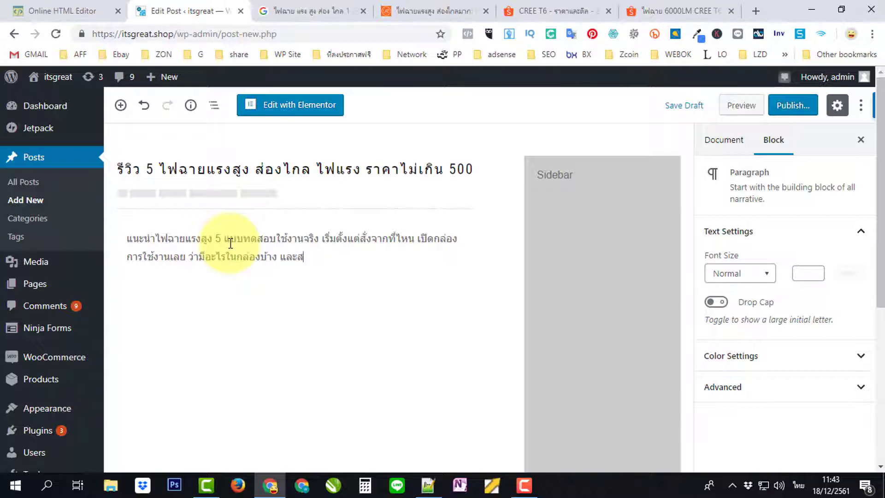
type("ส")
key("BackSpace")
type("ทดสอบใช้งานจ")
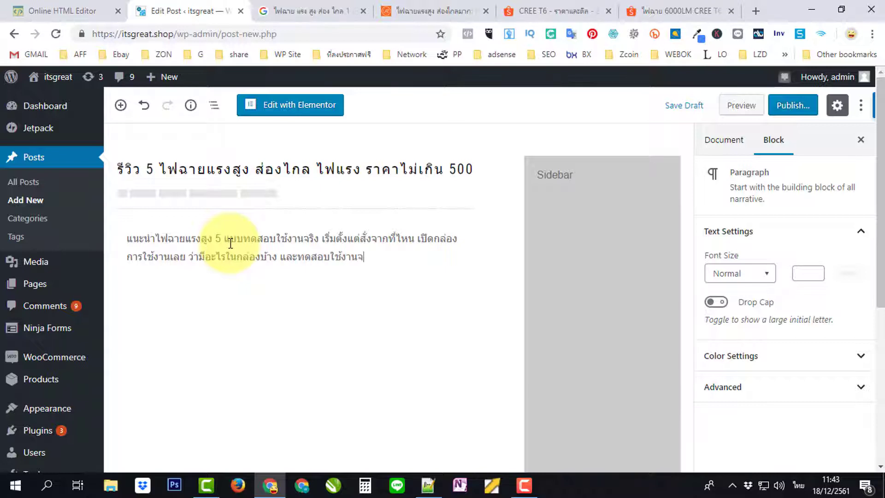
type("ริง ภาพ พร้อม")
key("grave")
type("vd")
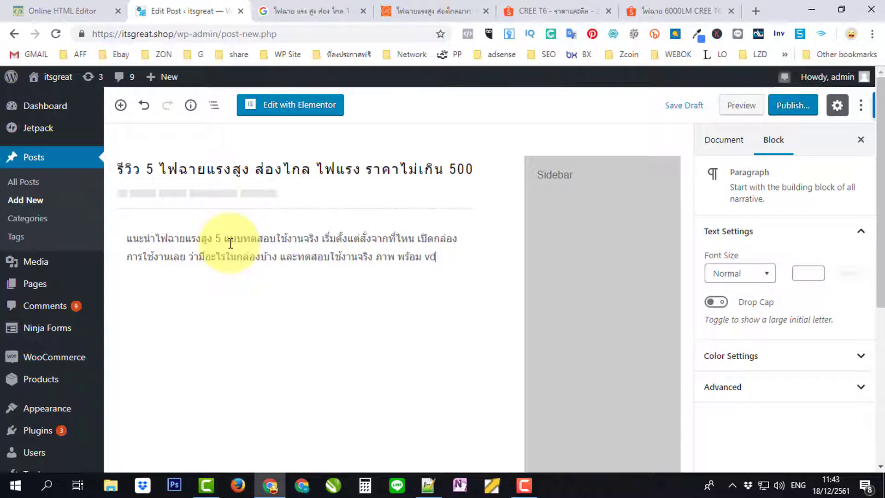
type("o")
key("BackSpace")
key("BackSpace")
Extend the introduction with the invitation "มาเลือกแบบที่เหมาะกับคุณกันเลย".
key("grave")
type("มาเลือก")
key("BackSpace")
key("BackSpace")
key("BackSpace")
type("ือกแบบ")
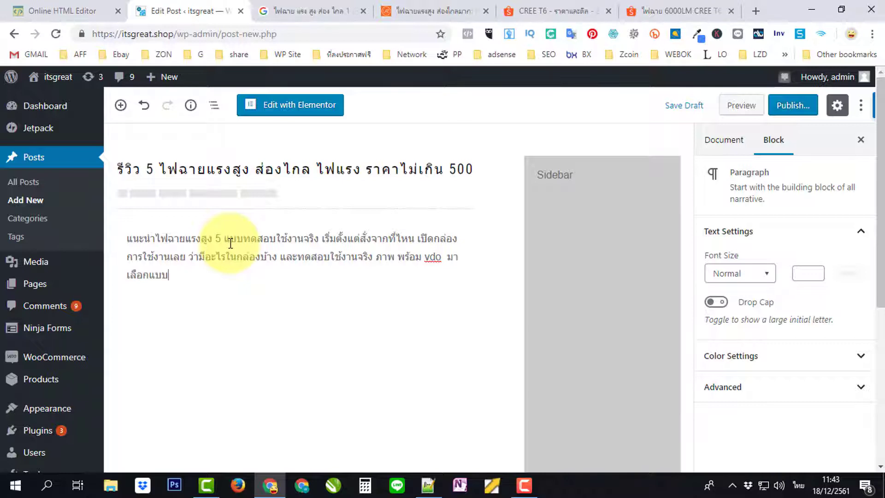
type("ที่เหมาะกับคุณกันเลย")
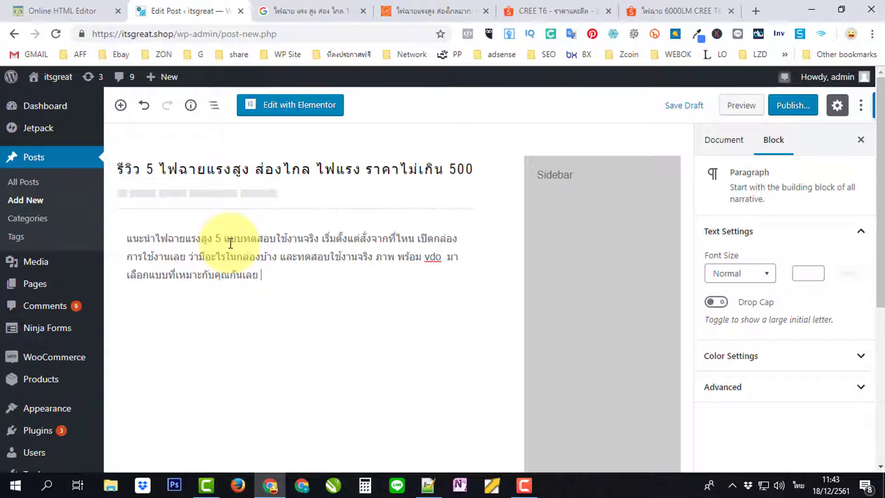
Finish the introduction paragraph with "เรียงจากราคาถูกก่อนนะครับ แบบแรกของเรา".
type(" เรียงจากร")
key("BackSpace")
key("BackSpace")
type("ถูก")
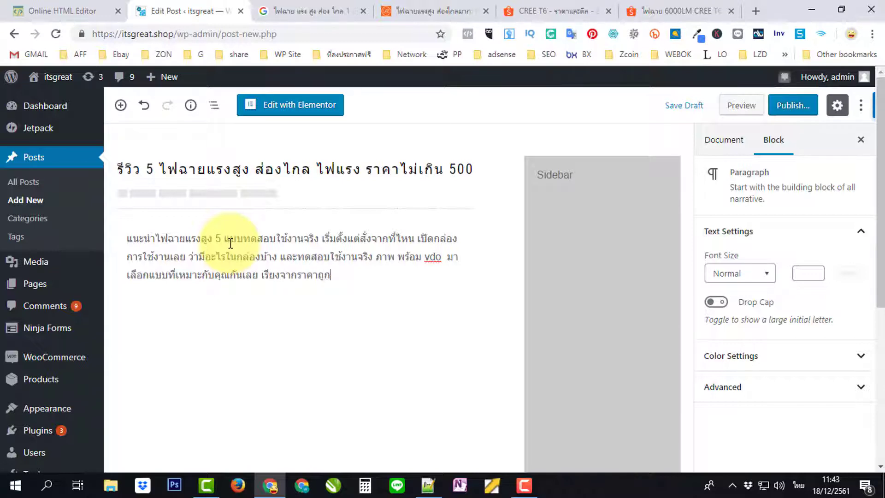
type("ก่อนนะครับ แบบ")
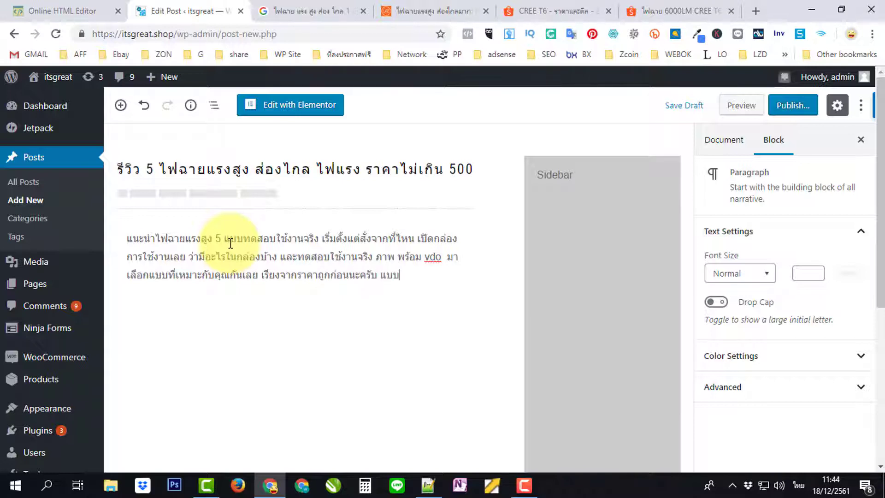
type("แรกของเรา")
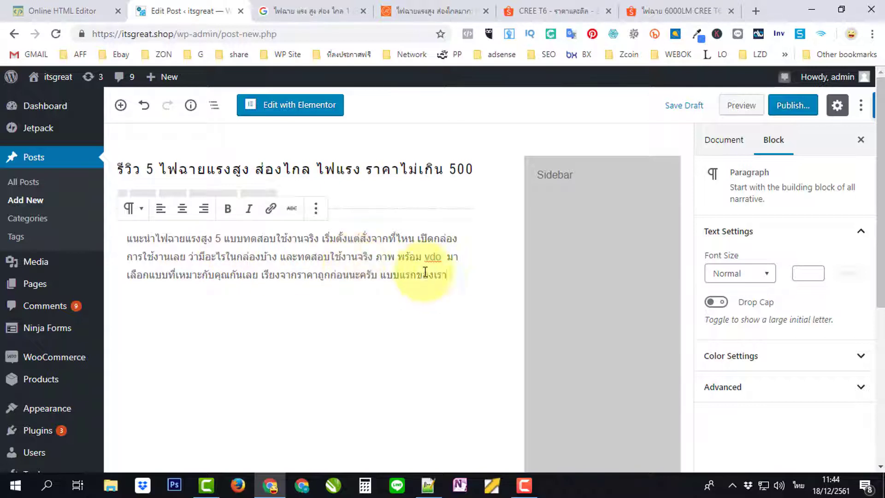
Insert a Heading block below the introduction paragraph and set it to level H3.
left_click(164, 312)
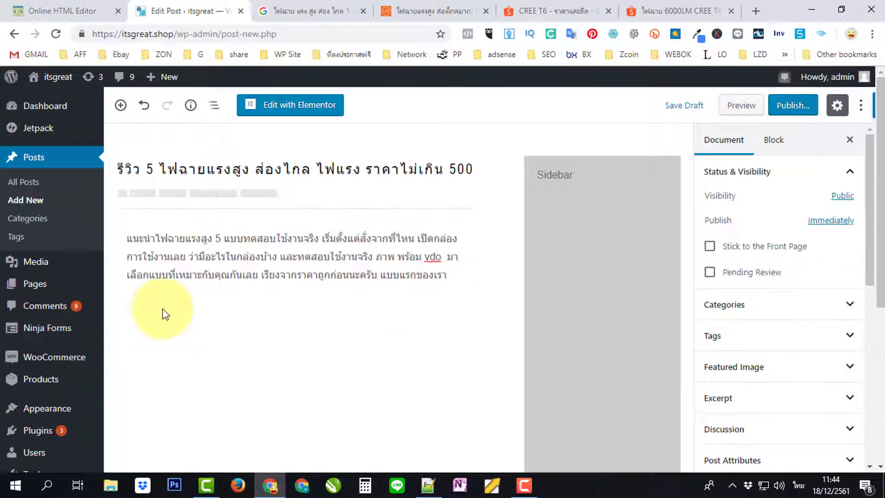
left_click(450, 276)
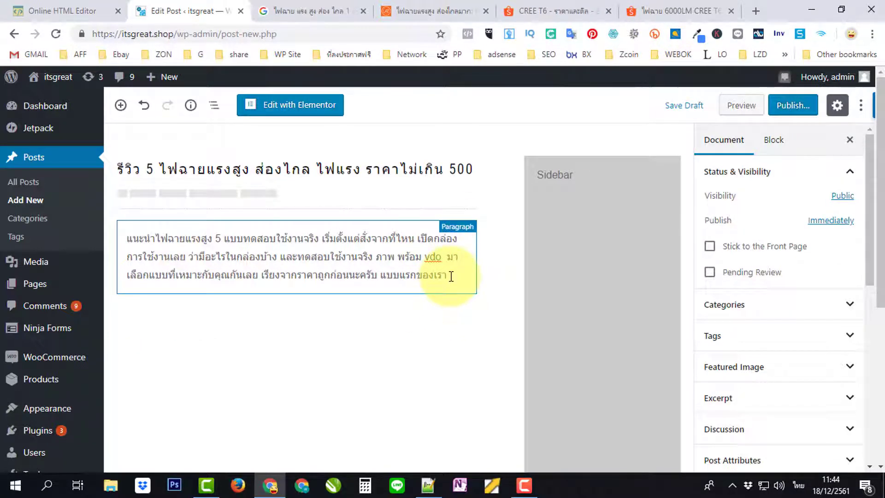
left_click(456, 281)
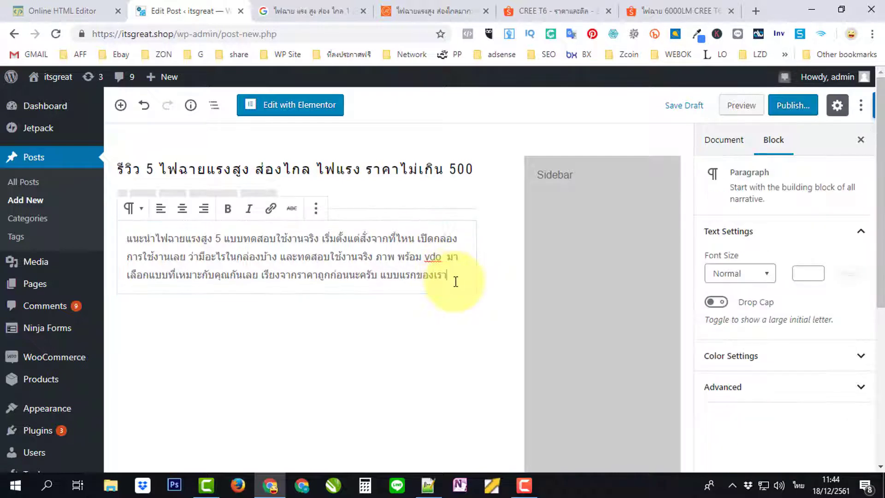
key("Return")
left_click(121, 108)
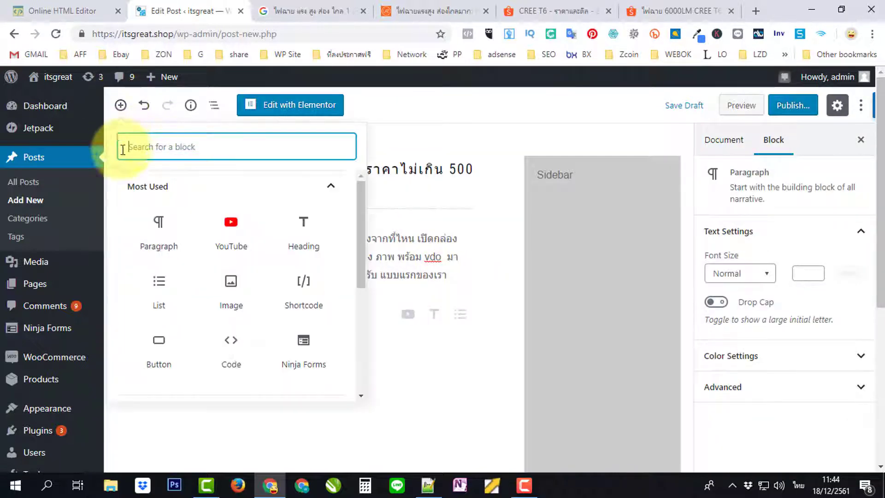
left_click(304, 229)
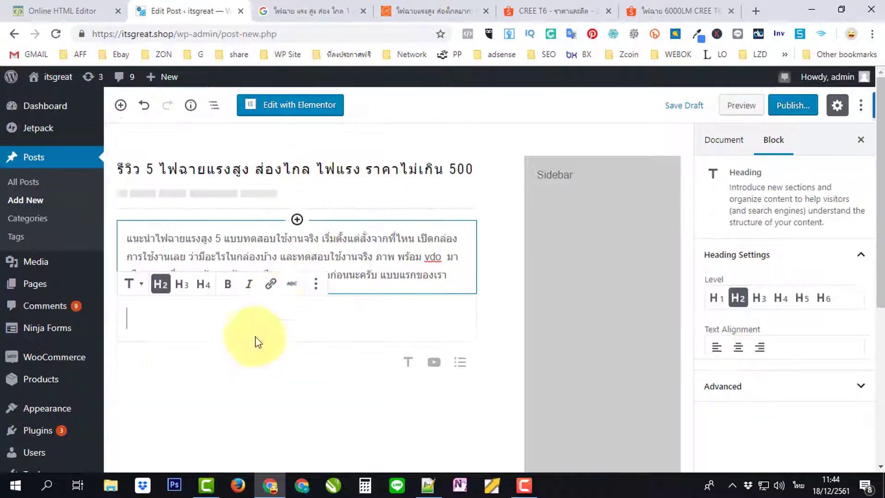
left_click(182, 284)
Paste the copied flashlight product name into the H3 heading and remove the blank line above the text.
right_click(156, 307)
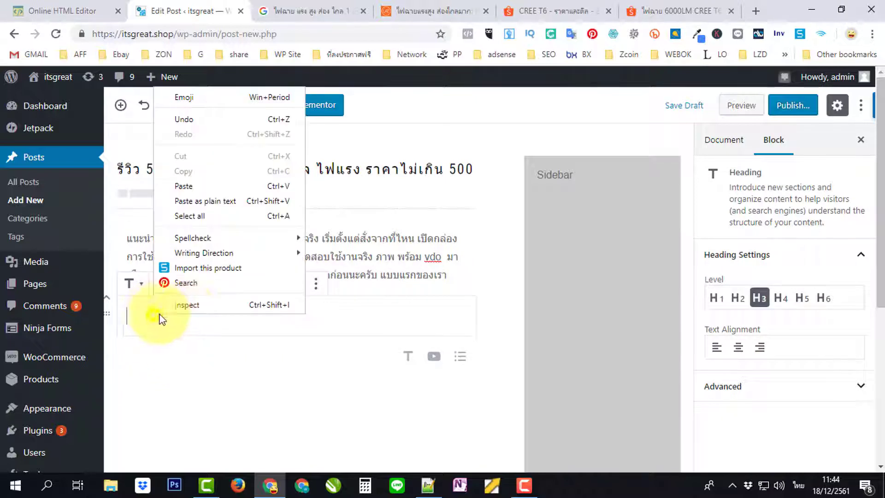
left_click(207, 184)
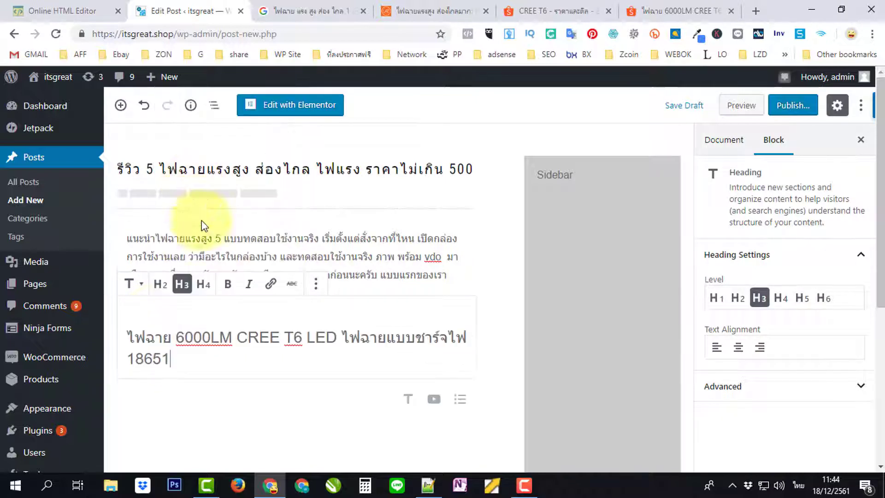
left_click(144, 312)
key("Delete")
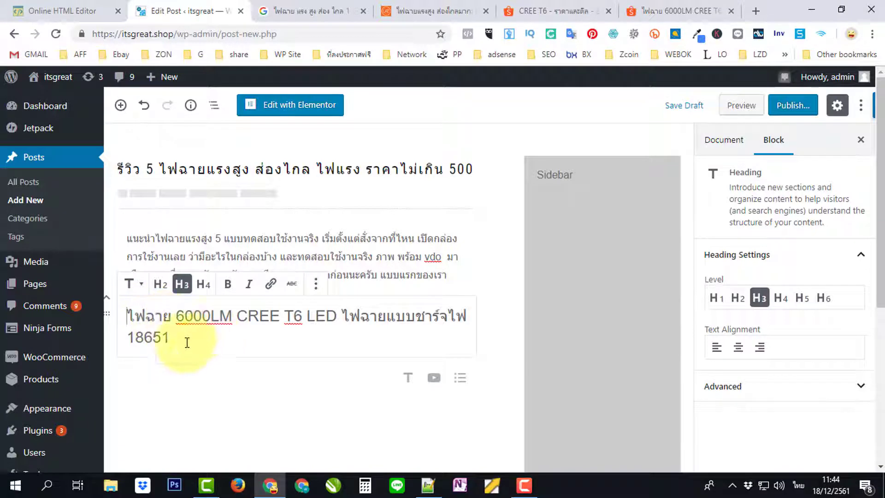
left_click(464, 317)
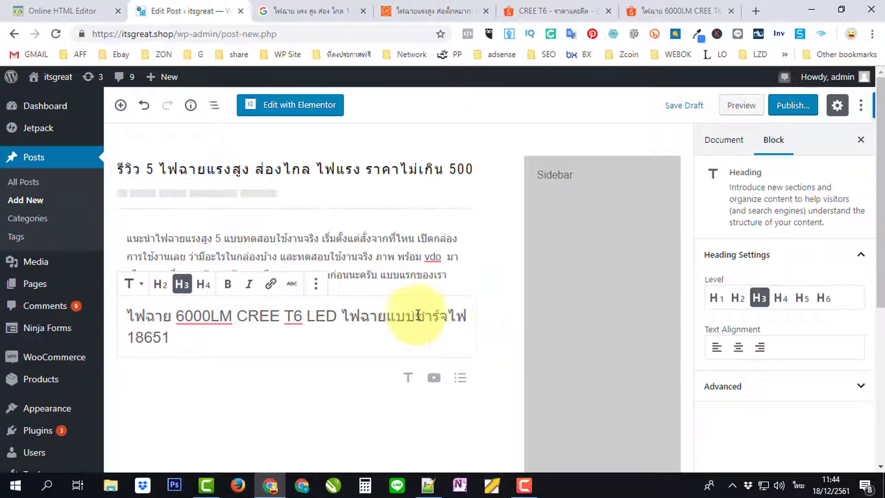
Insert "ได้ ถ่านชาร์ตขนาด" before "18651" in the H3 product heading.
type("ได")
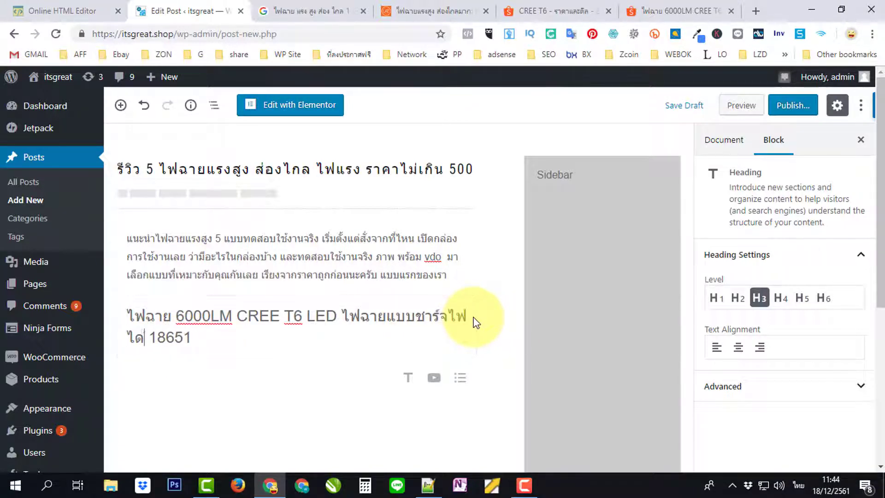
type("้ ")
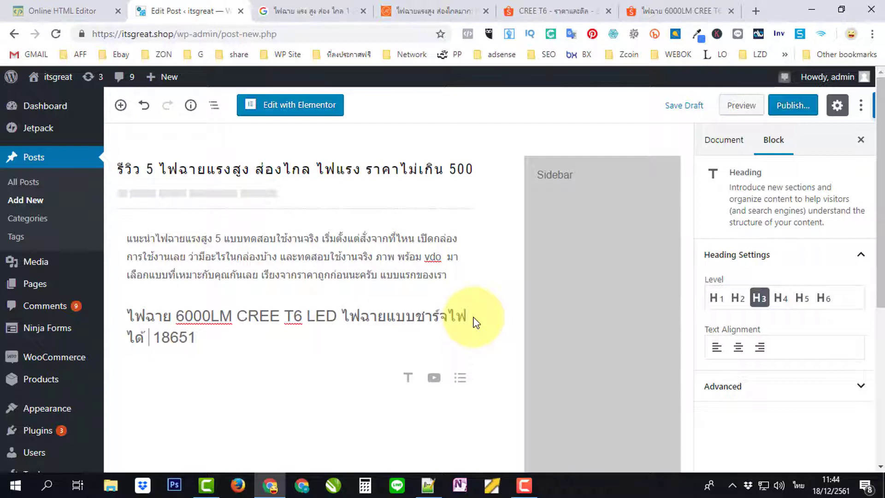
type("ถ่าน")
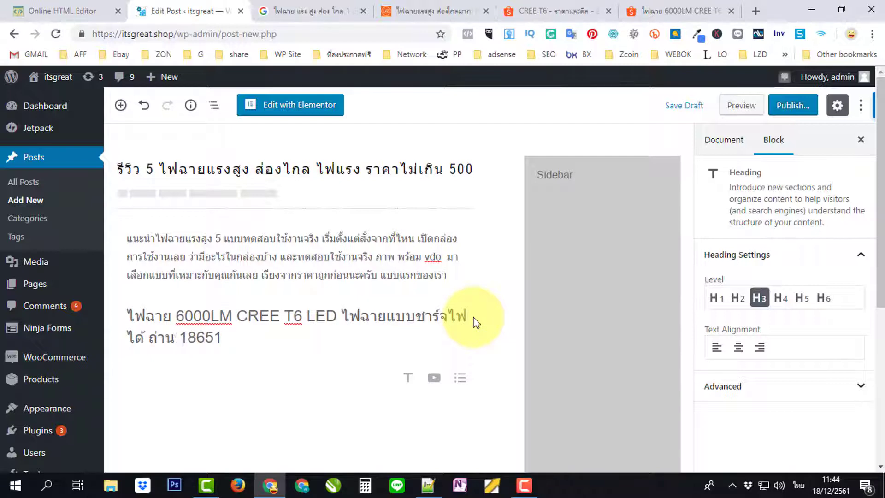
type("ชาร์ตข")
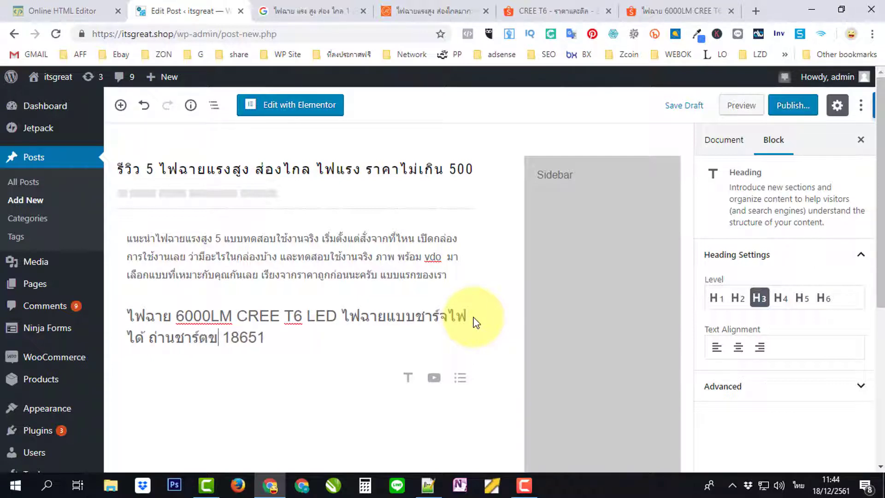
type("นาด")
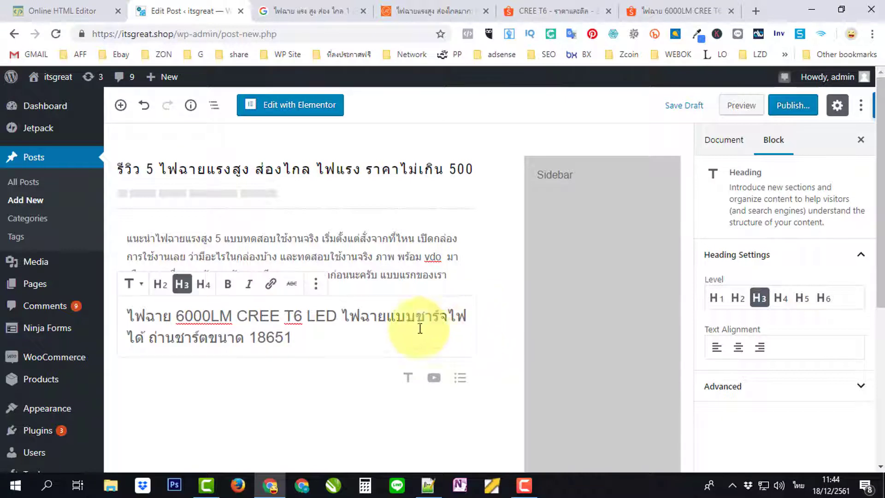
Append "ราคา" to the end of the heading and check the flashlight's price on its Shopee listing.
left_click(321, 336)
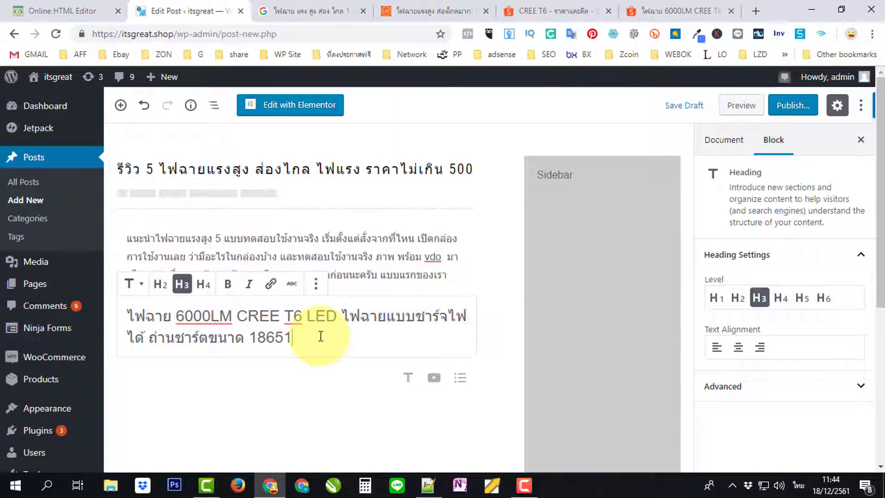
type("ราคา")
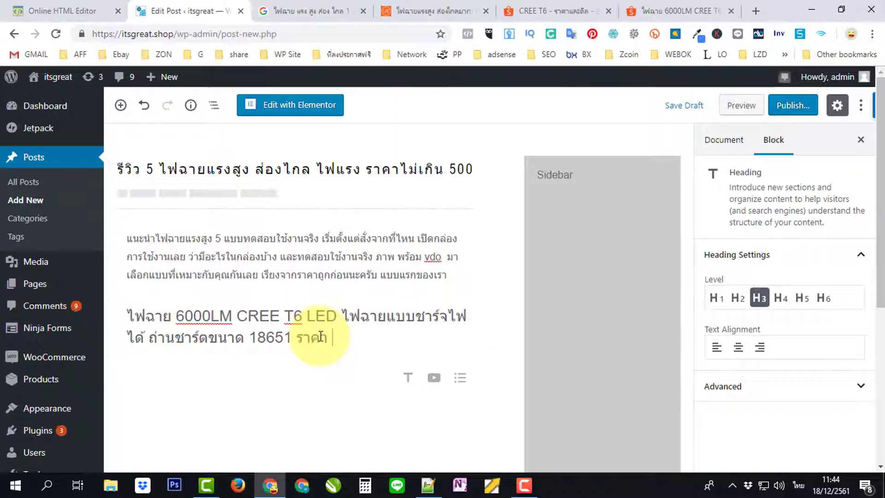
left_click(673, 11)
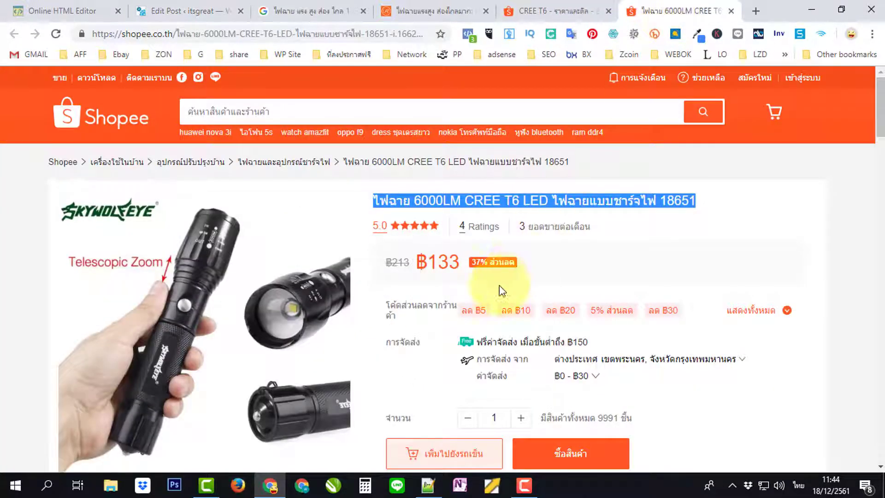
mouse_move(723, 317)
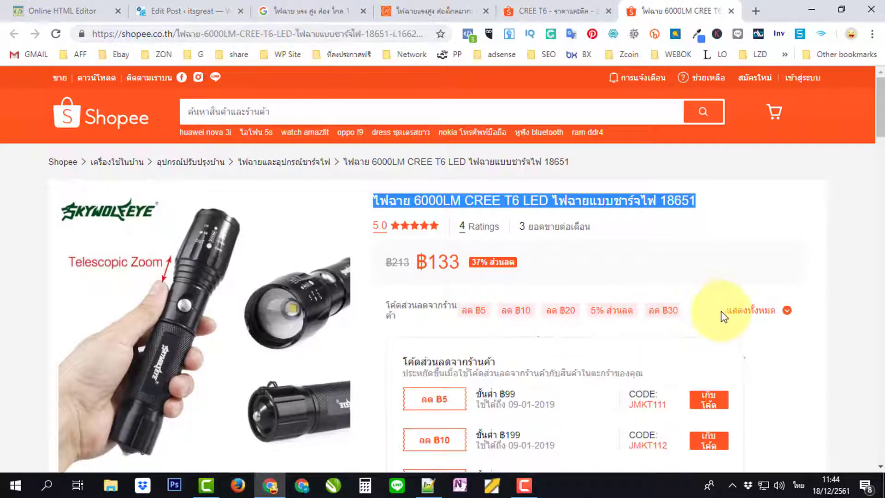
scroll(627, 290, "down", 1)
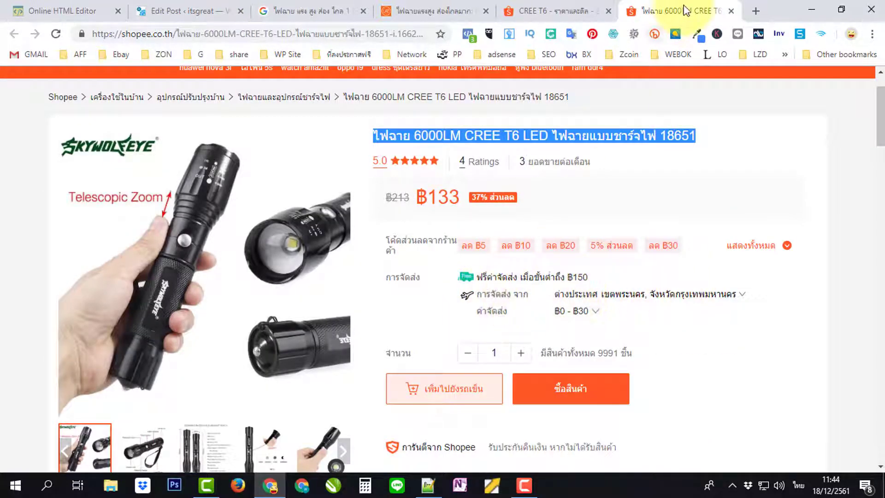
left_click(300, 12)
left_click(192, 13)
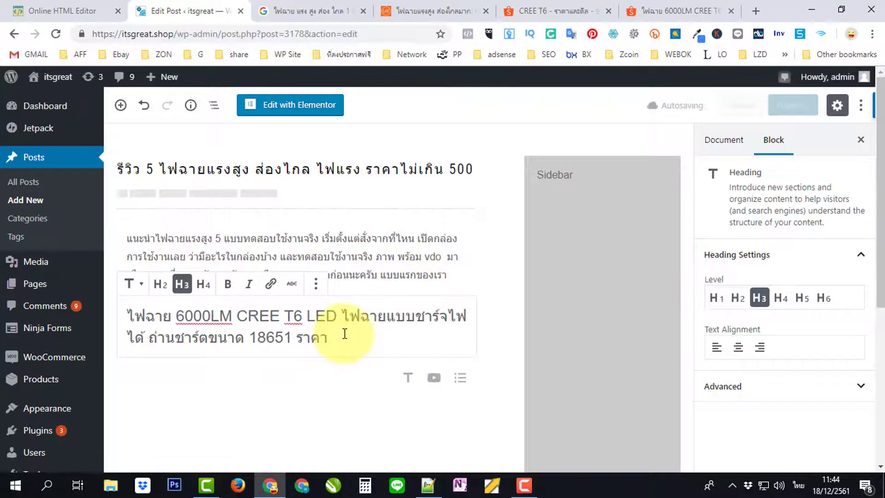
key("Home")
type("1")
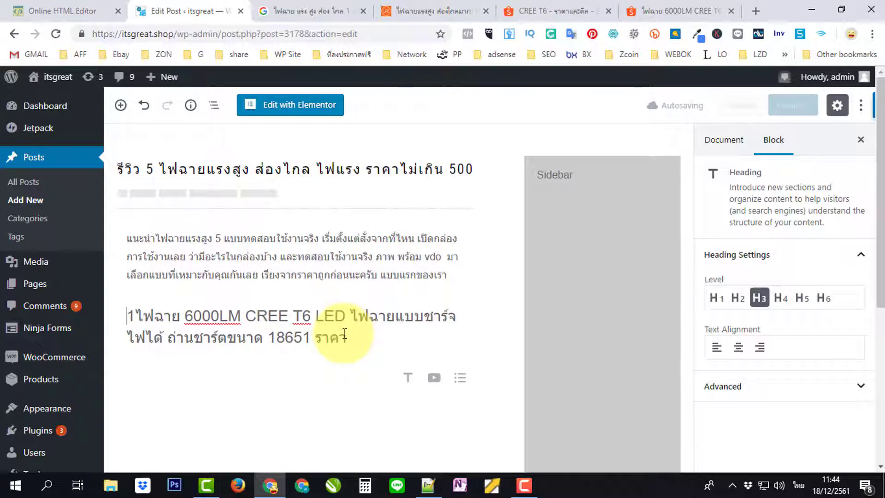
key("BackSpace")
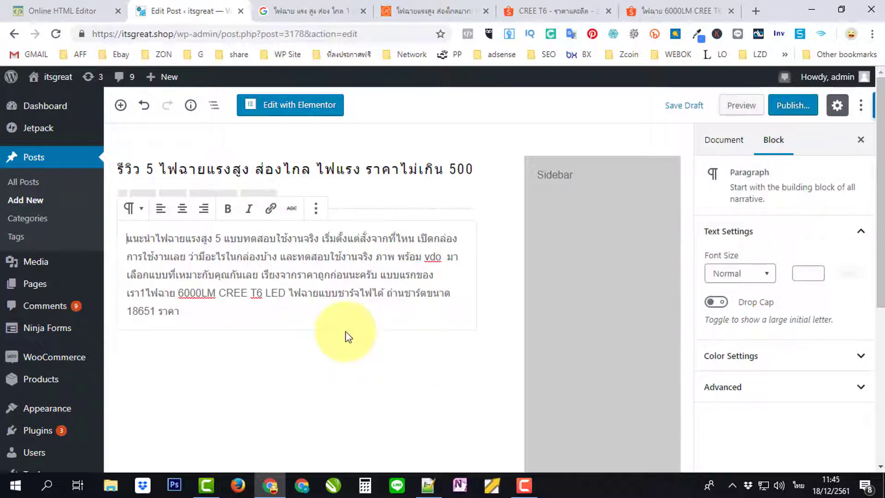
key("ctrl+z")
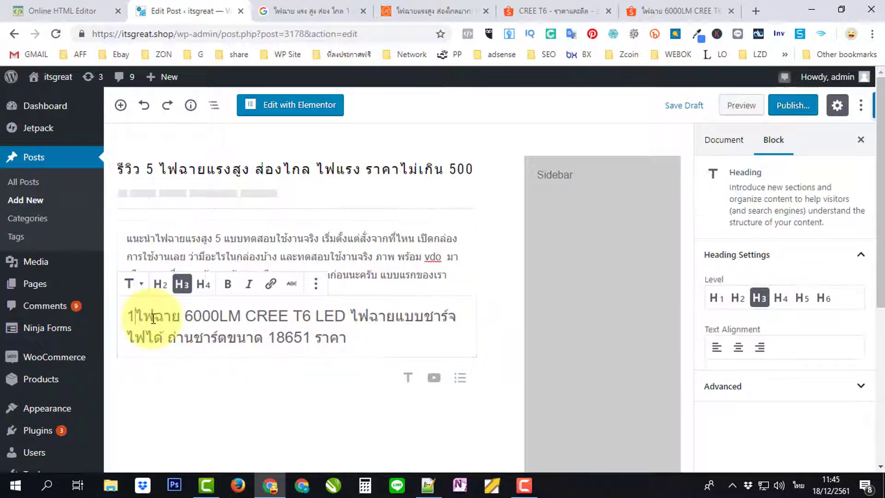
key("BackSpace")
left_click(346, 335)
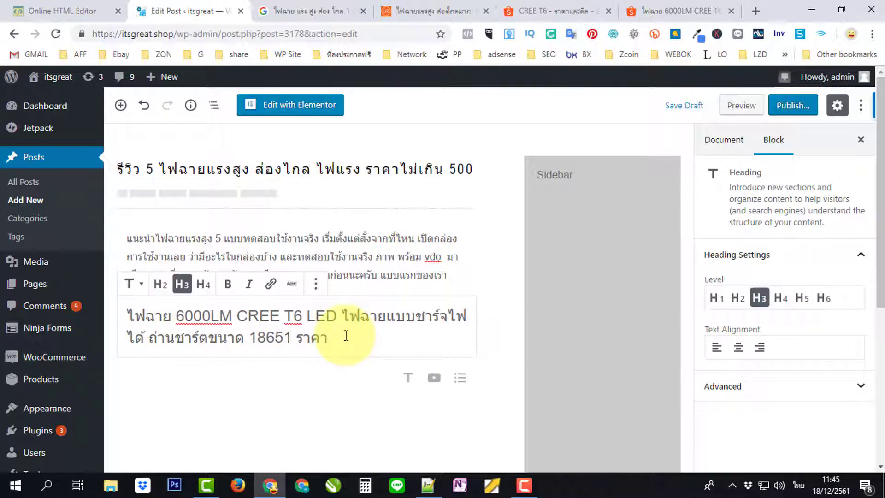
Add 133 after "ราคา" in the heading, and delete the whole price text from its end.
type("133")
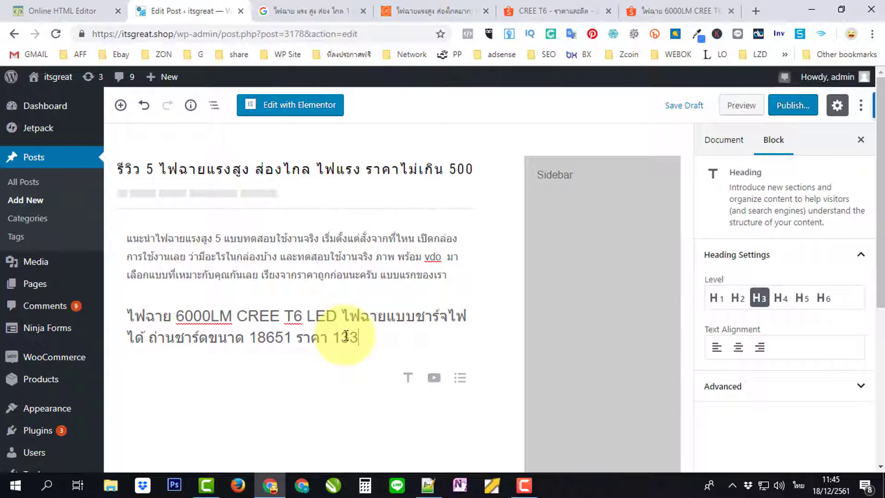
key("BackSpace")
key("BackSpace")
key("BackSpace")
key("BackSpace")
key("BackSpace")
key("BackSpace")
key("BackSpace")
key("BackSpace")
Inspect the main flashlight photo on its Shopee listing and copy the background-image URL from the page code.
left_click(162, 366)
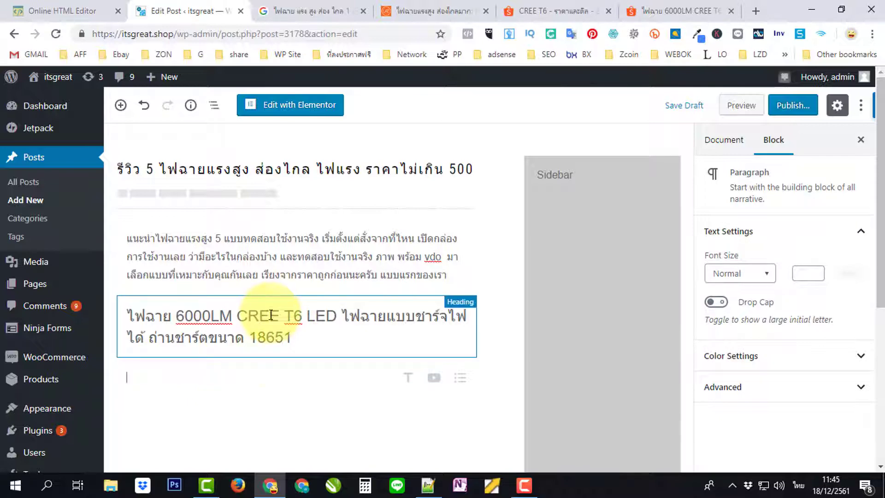
left_click(664, 12)
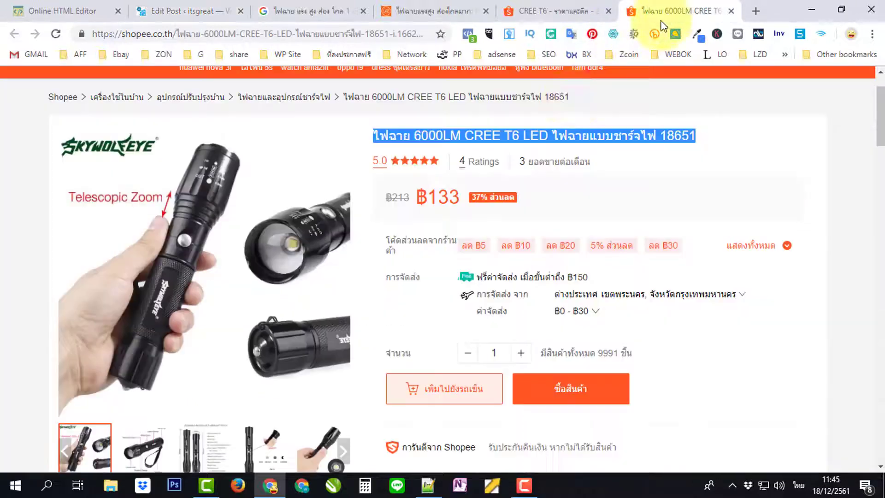
right_click(206, 248)
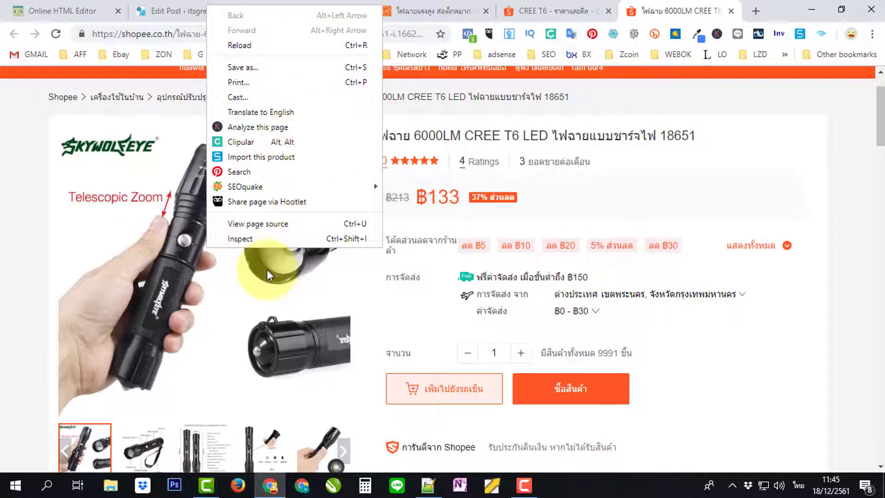
left_click(54, 233)
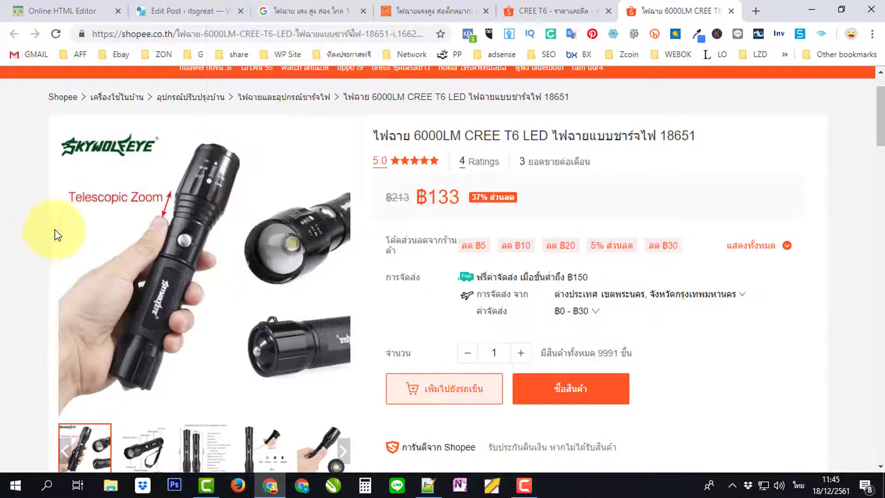
right_click(178, 201)
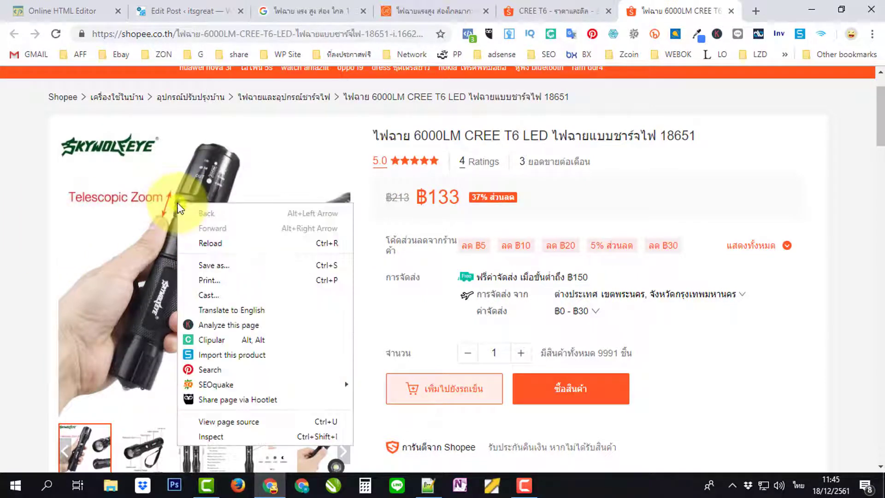
left_click(217, 442)
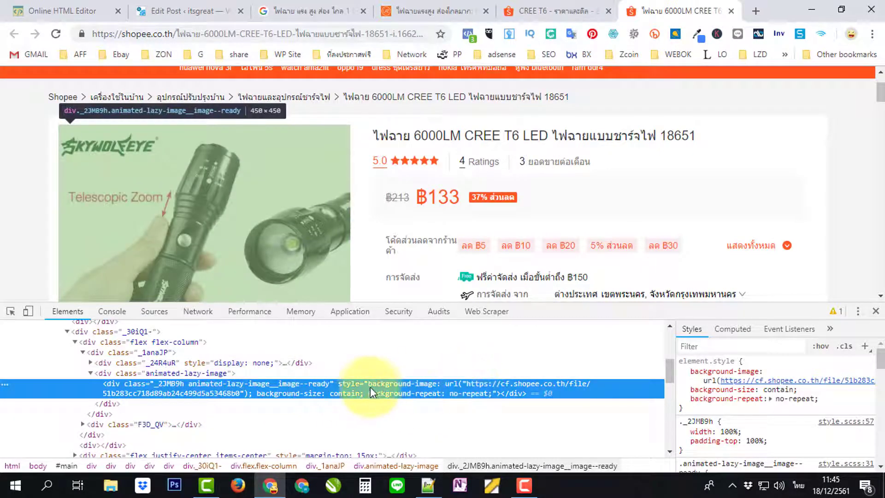
double_click(467, 384)
left_click_drag(125, 393, 385, 395)
key("ctrl+c")
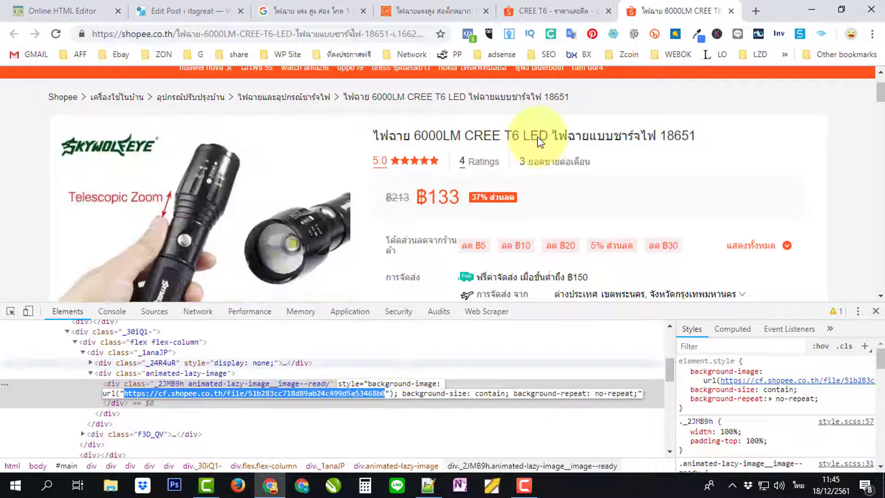
Open the copied image URL in a new browser tab.
left_click(755, 11)
right_click(286, 31)
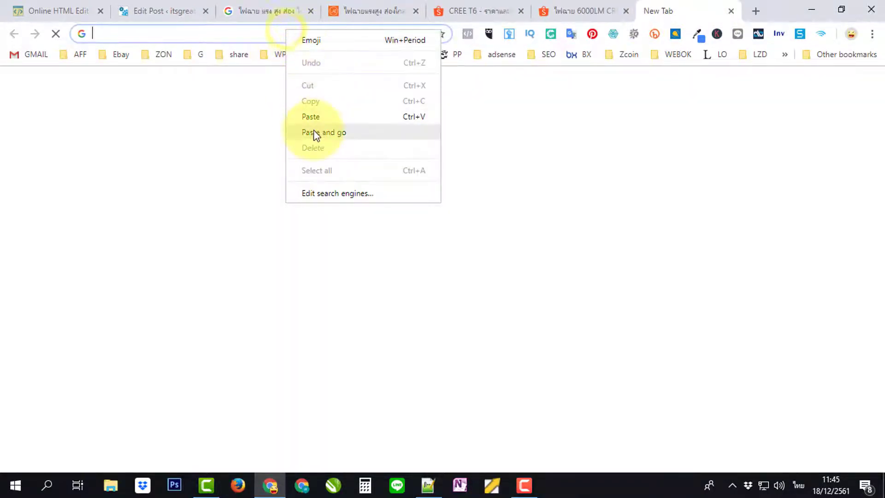
left_click(316, 133)
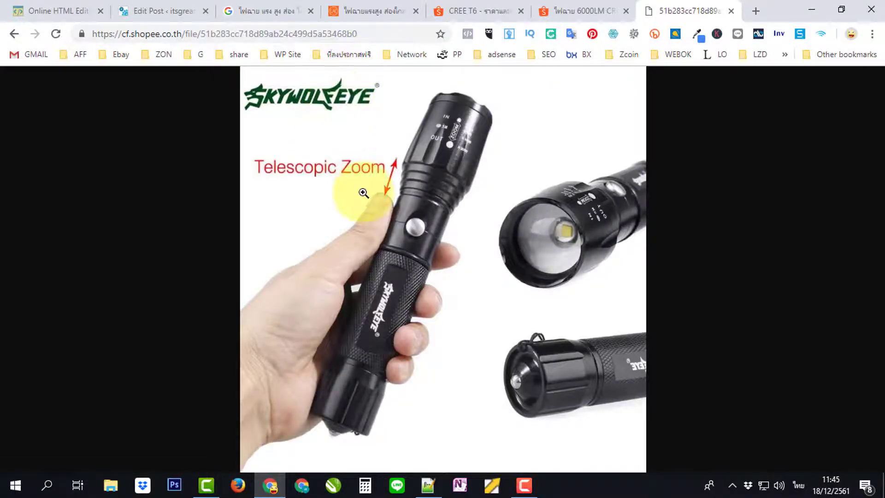
Save the flashlight image to the Desktop as a JPEG named "ไฟฉายแรงสูง139".
right_click(364, 193)
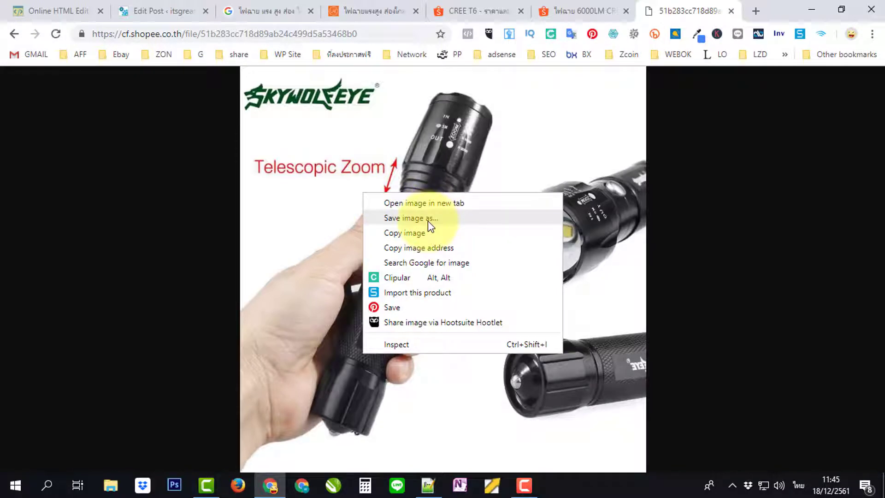
left_click(427, 220)
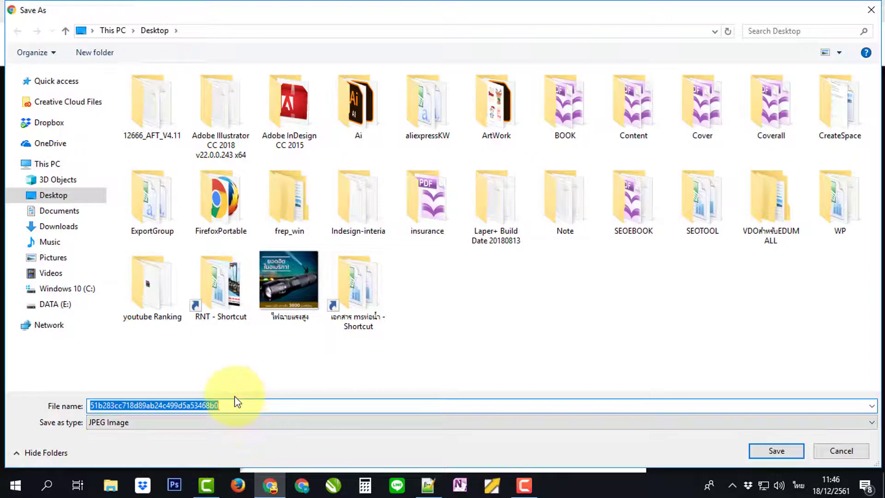
type("ไฟ")
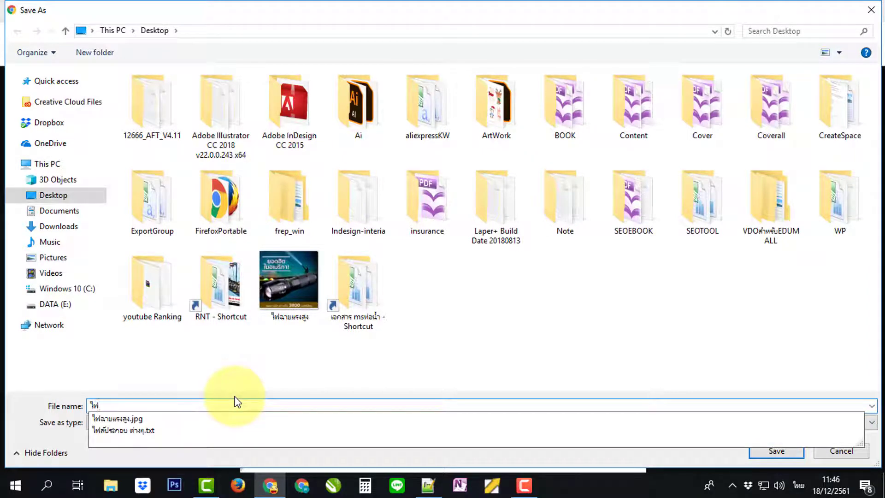
type("ฉายป")
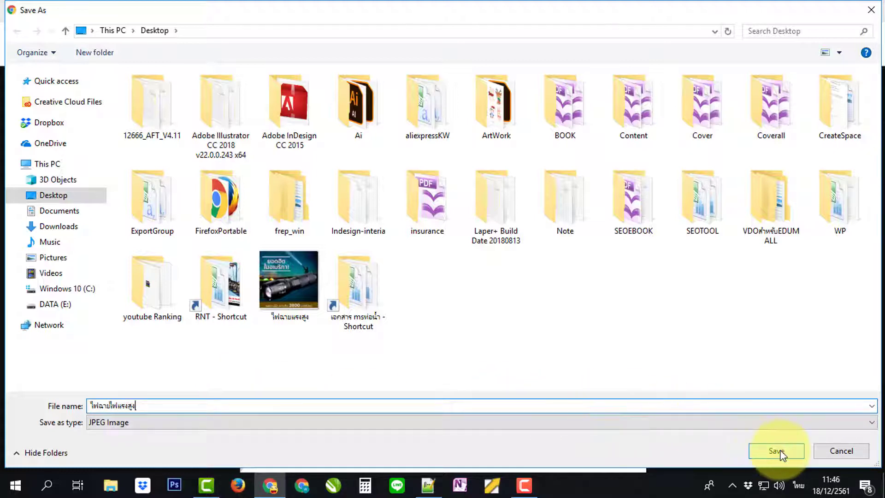
left_click(114, 406)
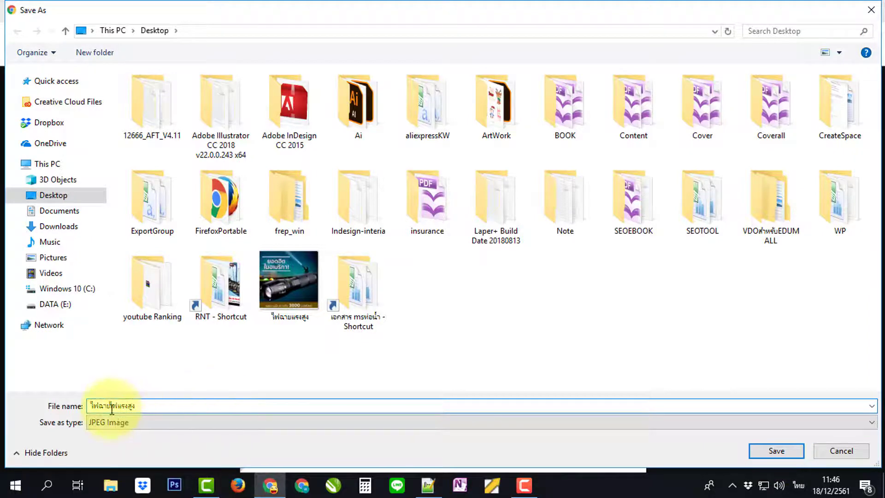
key("BackSpace")
key("BackSpace")
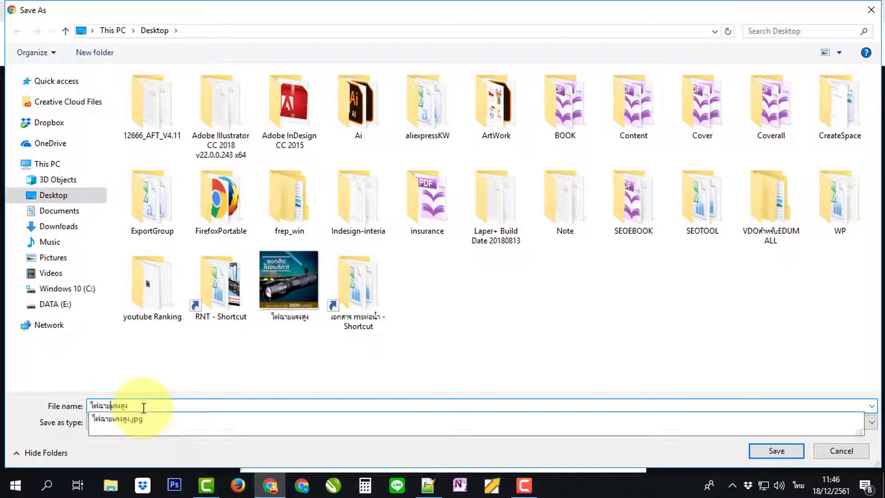
left_click(168, 405)
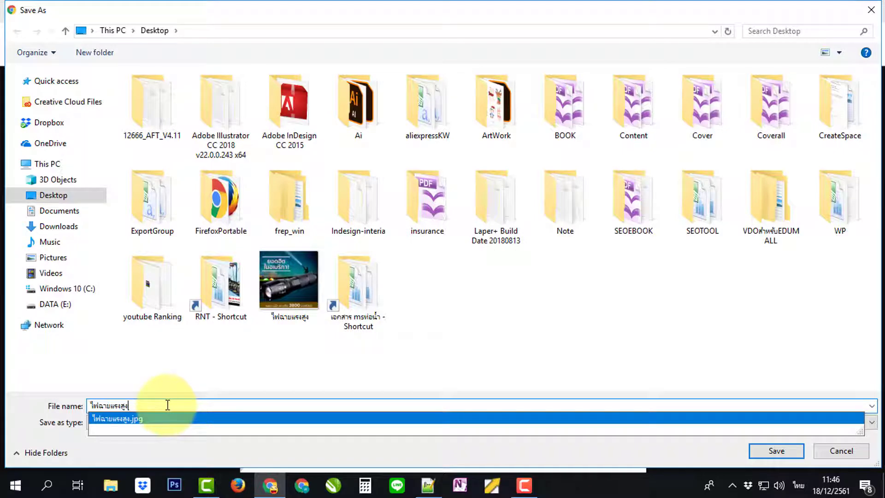
type("139")
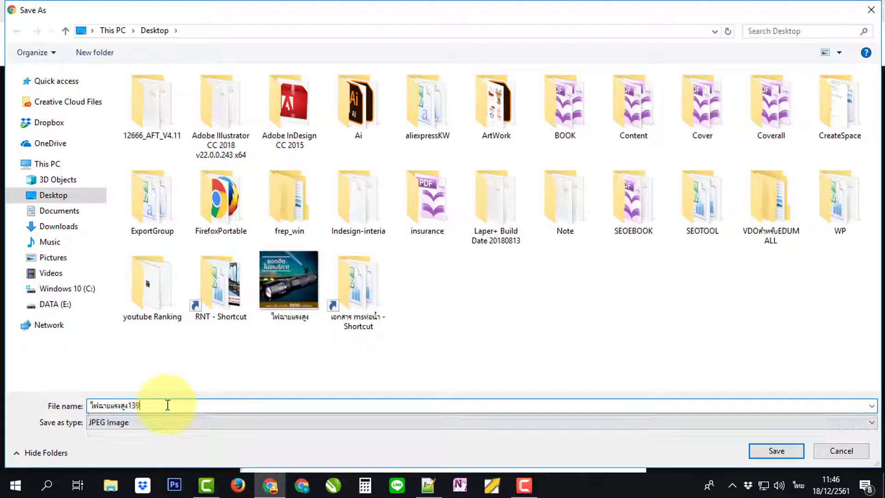
left_click(776, 450)
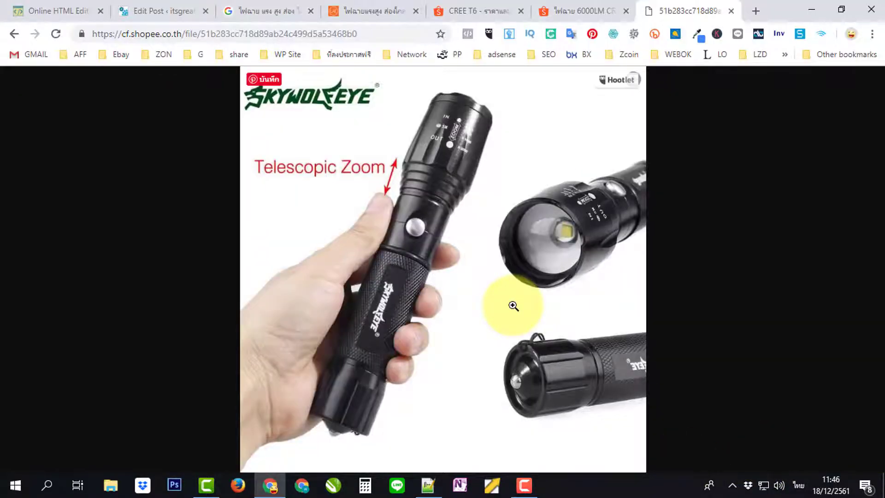
Copy the full web address of the opened flashlight image and return to the WordPress post editor.
left_click(375, 31)
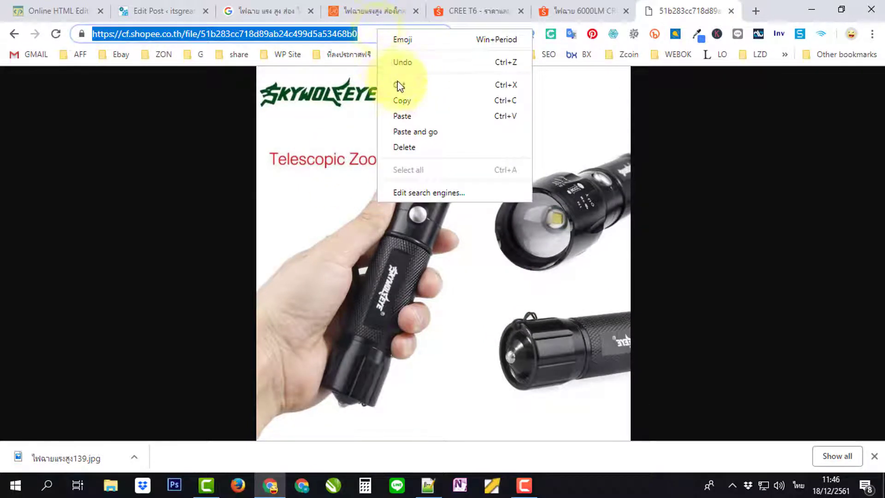
left_click(405, 106)
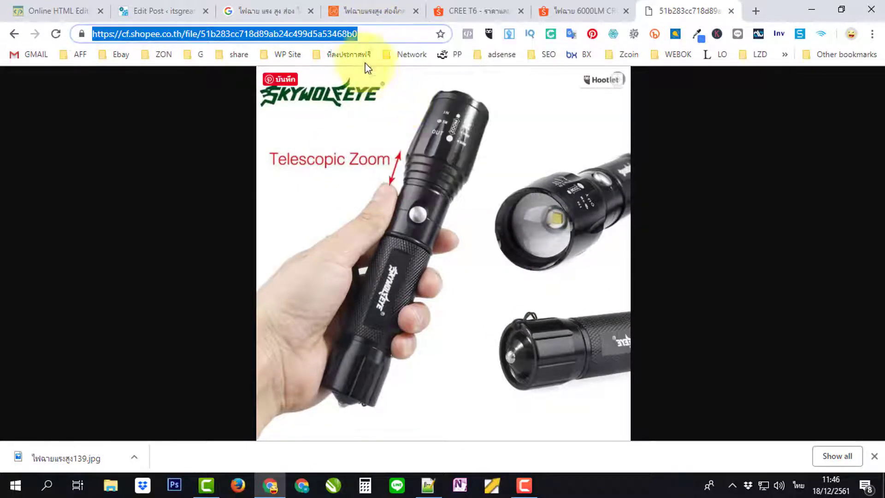
left_click(179, 10)
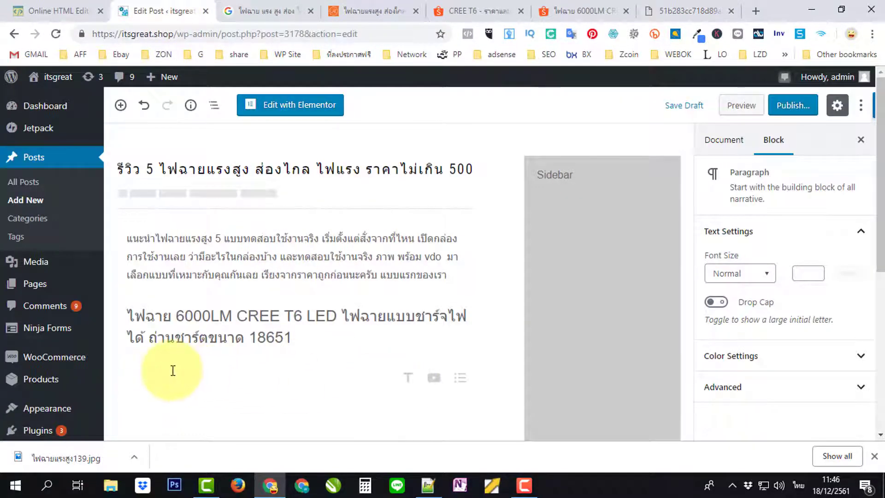
Insert an image block below the 6000LM CREE T6 heading using the copied image URL.
left_click(121, 106)
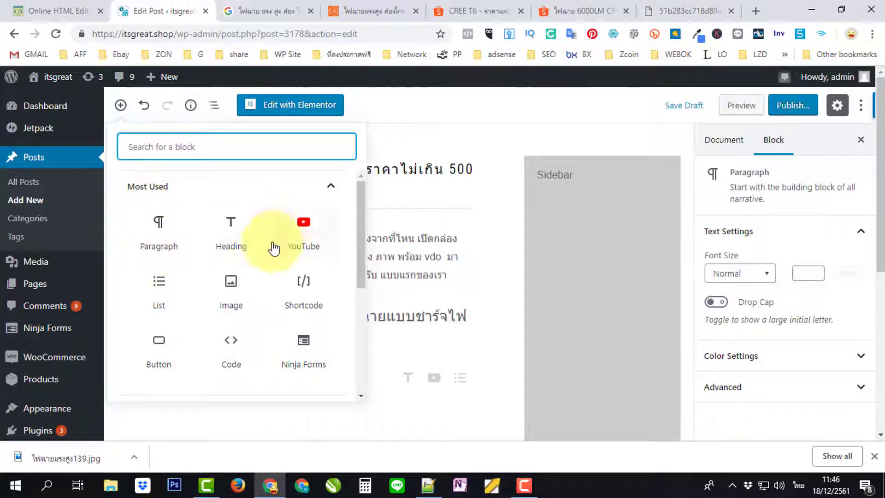
left_click(234, 285)
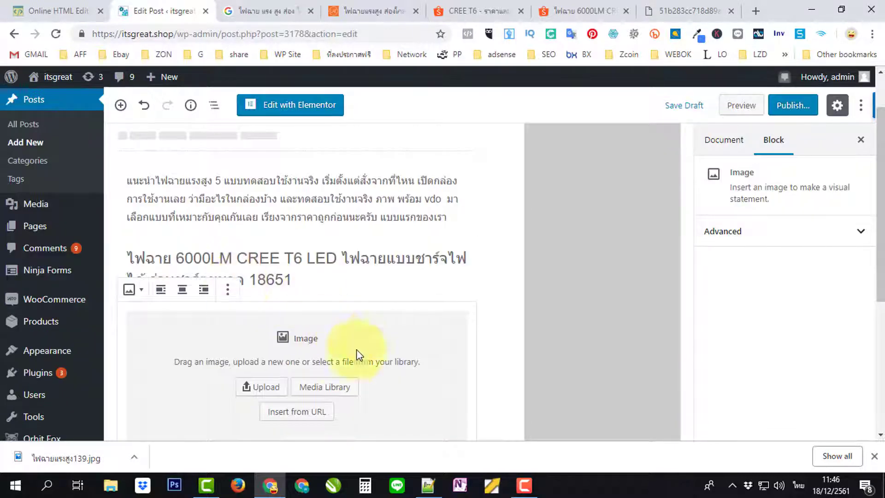
left_click(300, 414)
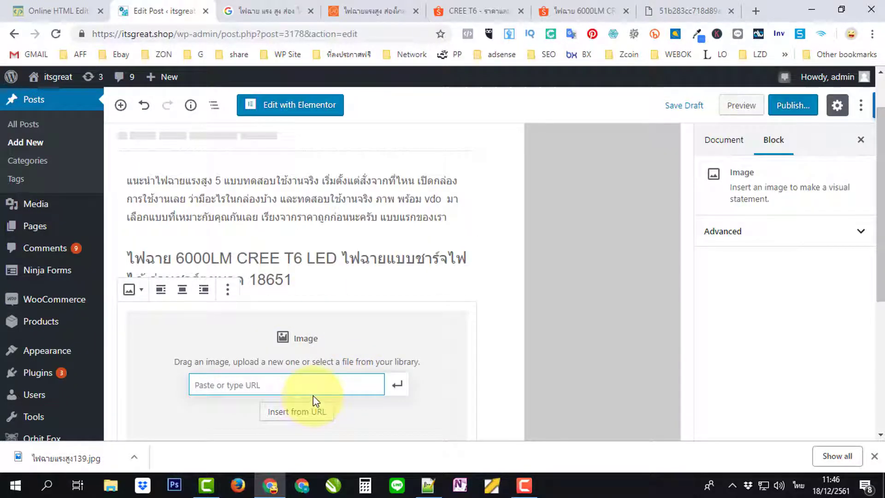
key("ctrl+v")
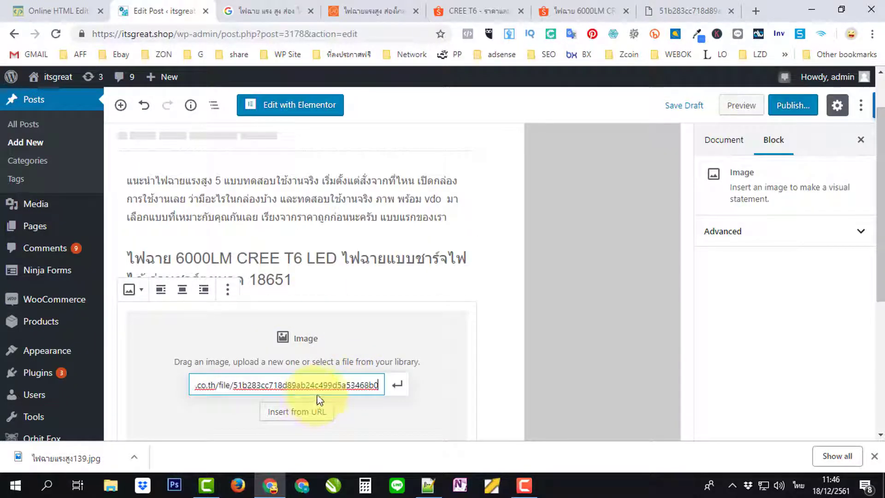
left_click(399, 387)
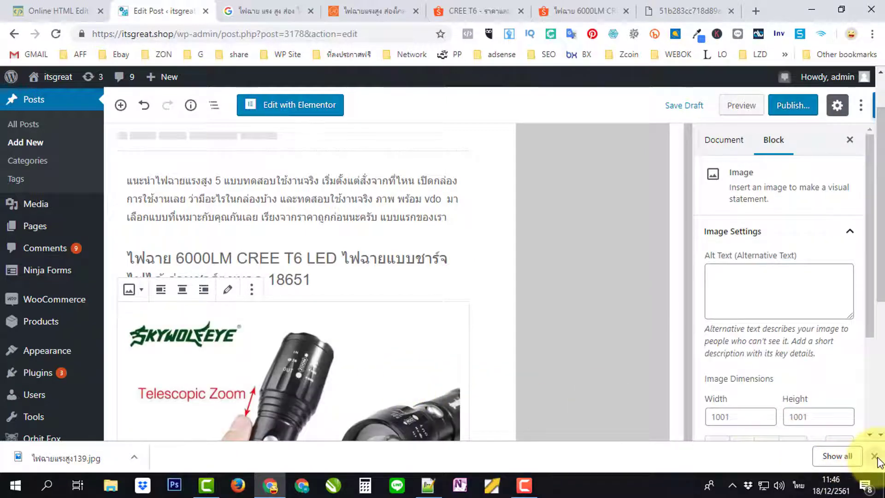
Set the image's alt text to "ไฟฉายแรงสูง ส่องไกล" and its link target to Custom URL.
left_click(874, 456)
scroll(443, 313, "down", 2)
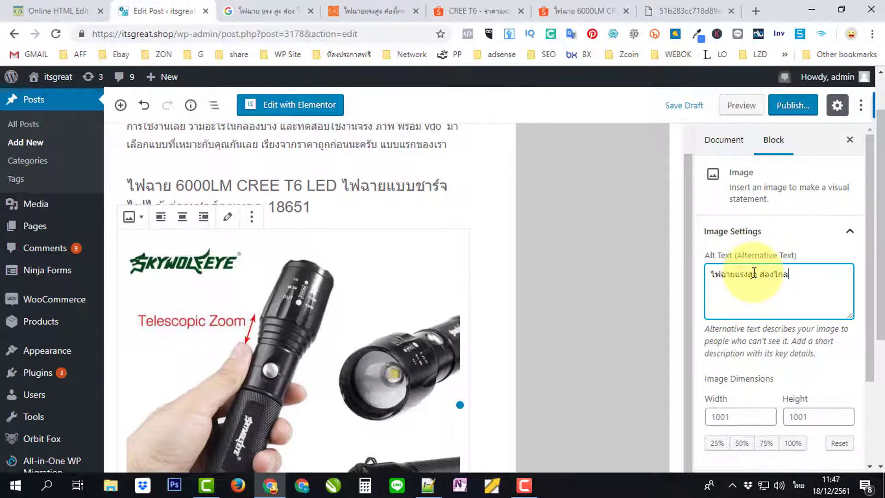
scroll(760, 277, "down", 3)
scroll(790, 369, "down", 1)
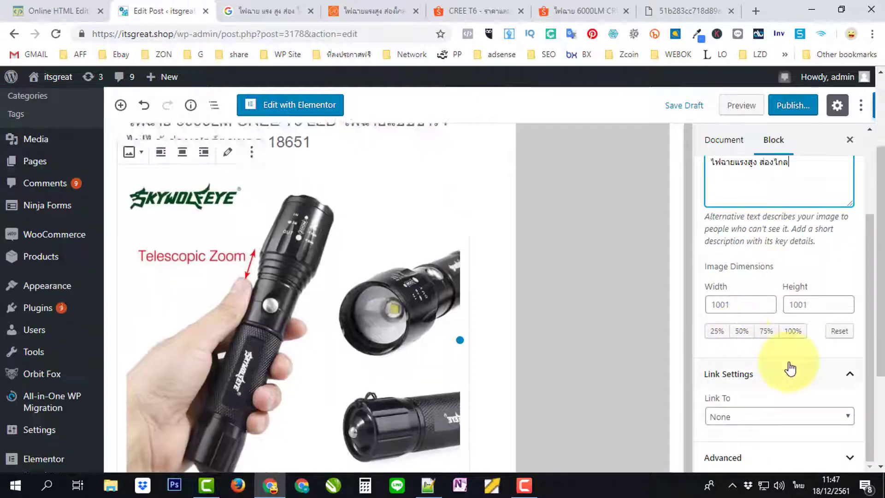
scroll(790, 369, "down", 3)
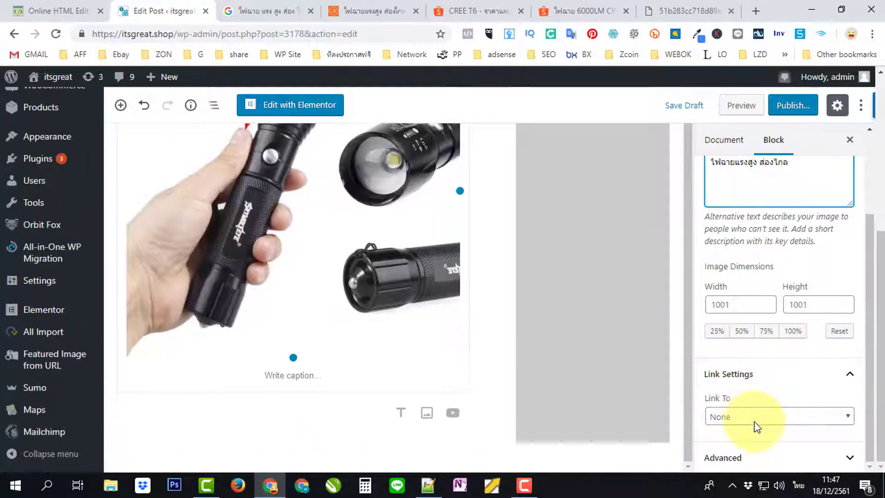
left_click(755, 425)
left_click(753, 400)
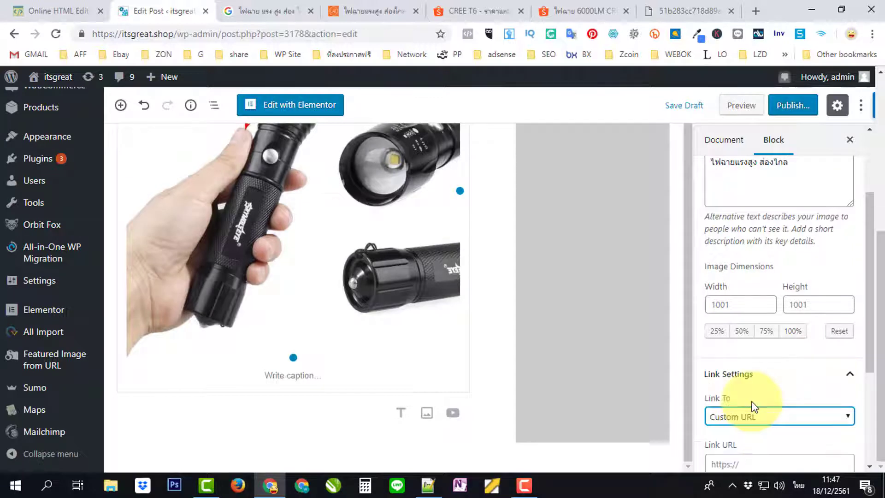
scroll(761, 396, "down", 3)
left_click(753, 335)
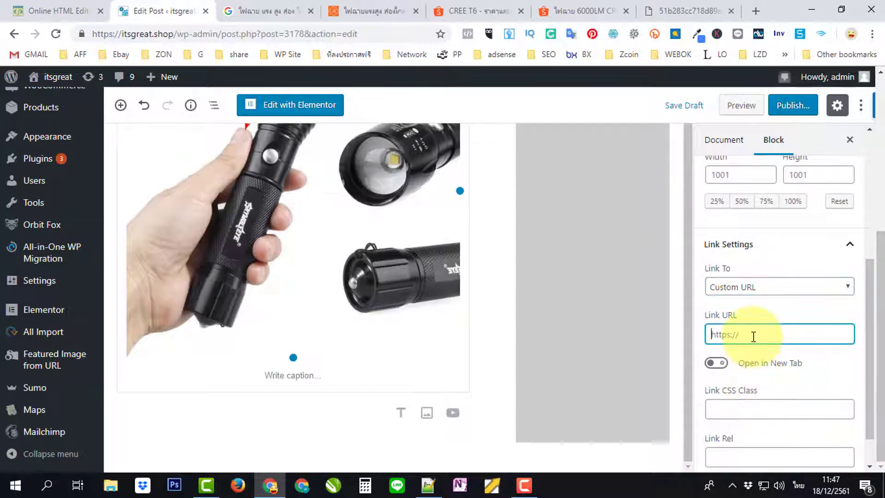
Close the developer tools on the product listing, and open the affiliate link generator for the 6000LM CREE T6 flashlight in the Shopee search results.
left_click(585, 12)
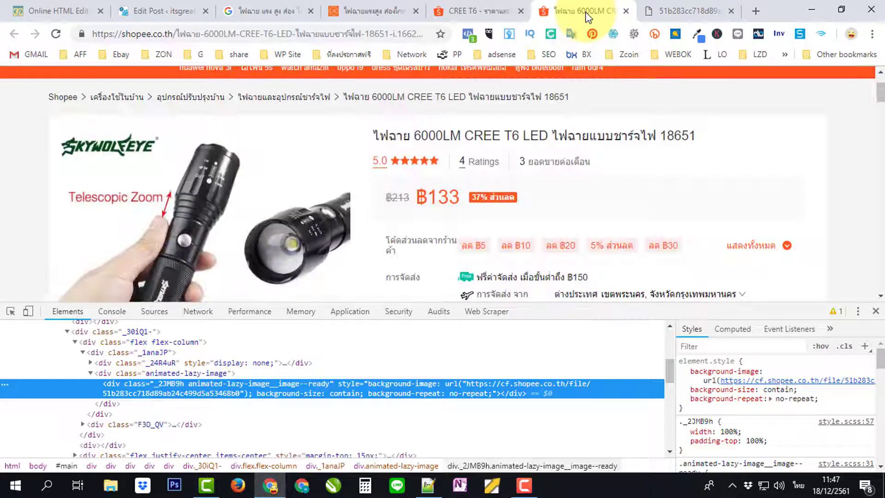
left_click(875, 311)
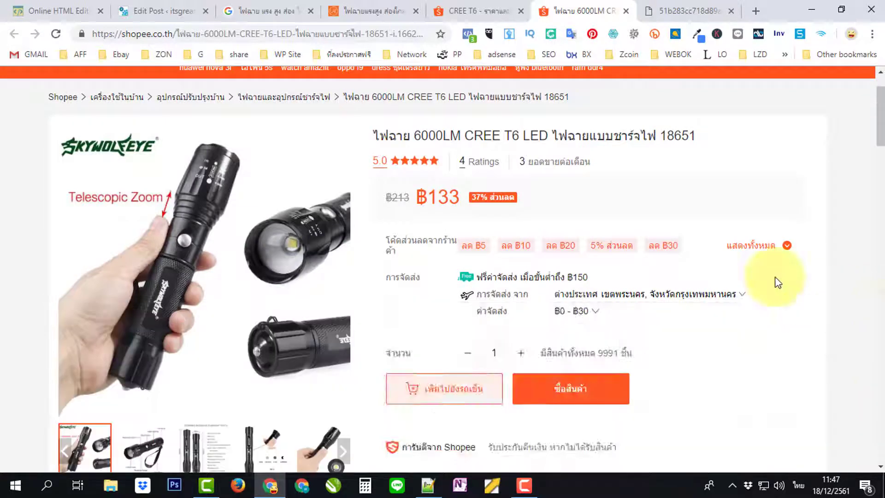
left_click(459, 12)
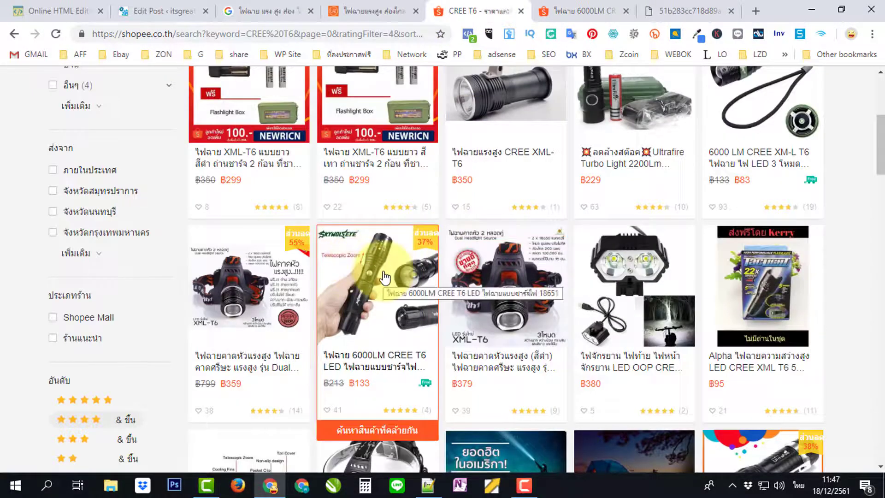
right_click(371, 278)
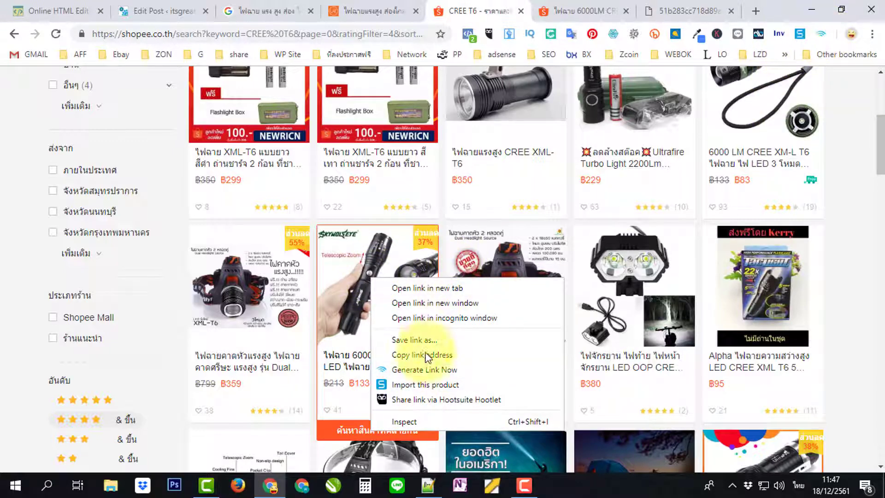
left_click(415, 371)
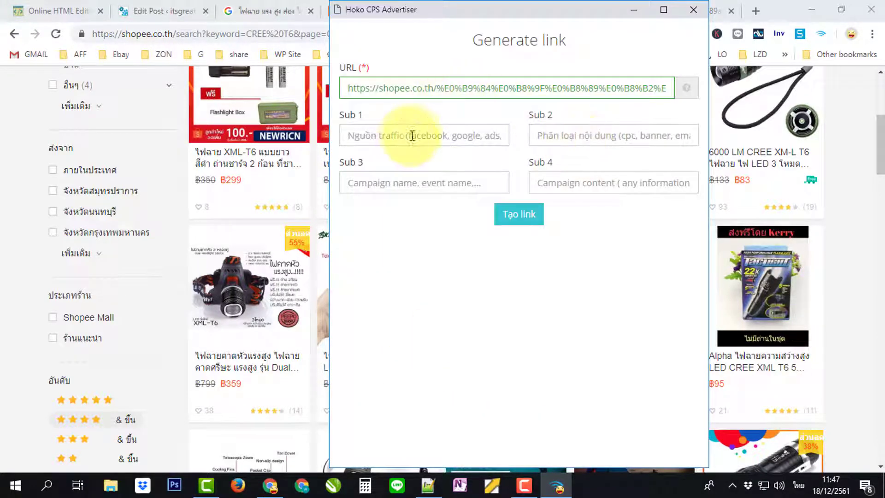
Generate the affiliate link with Sub 1 set to "review" and copy its short link.
left_click(408, 138)
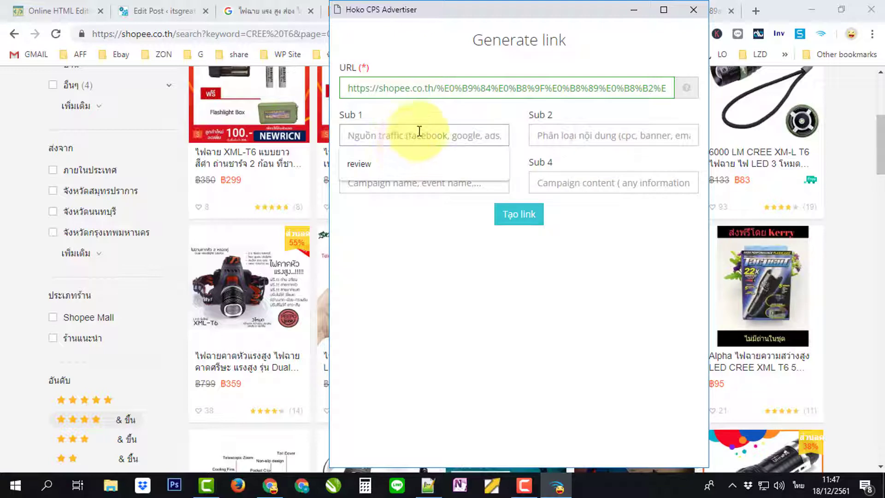
left_click(395, 164)
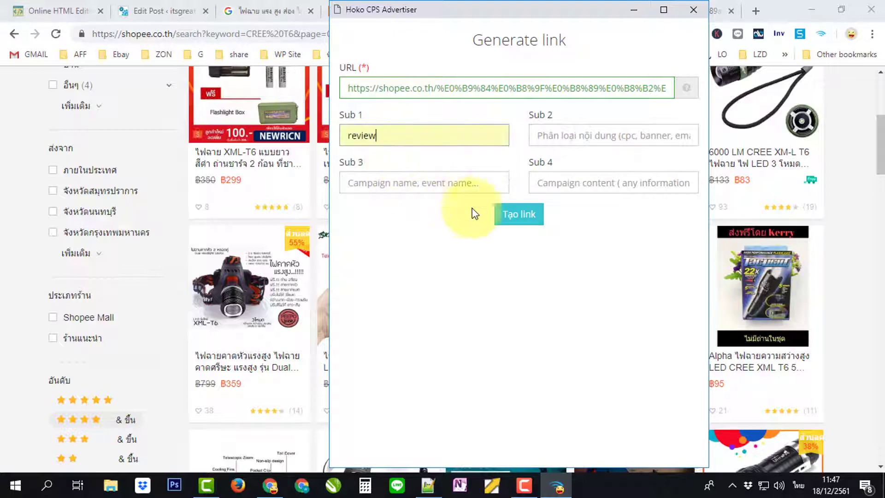
left_click(526, 217)
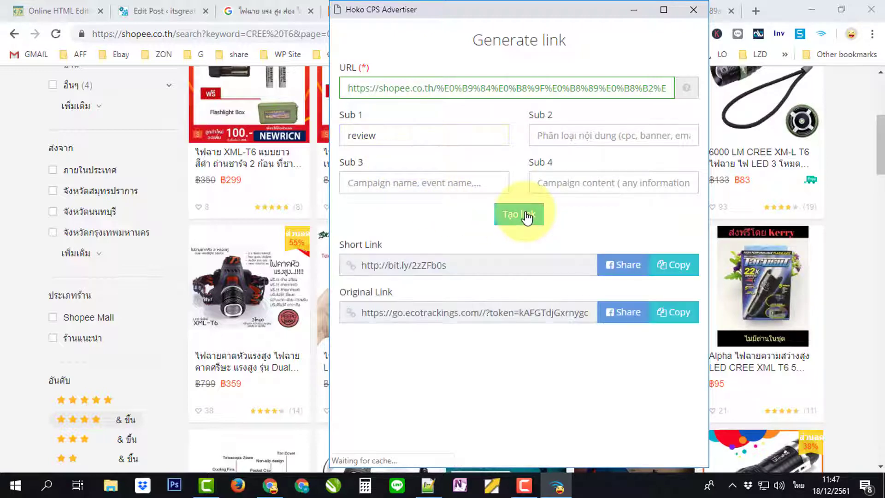
left_click(673, 264)
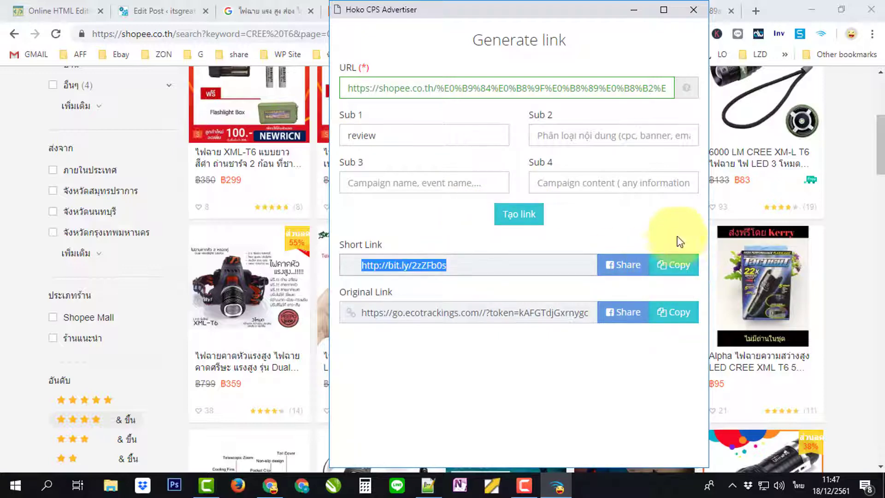
left_click(693, 10)
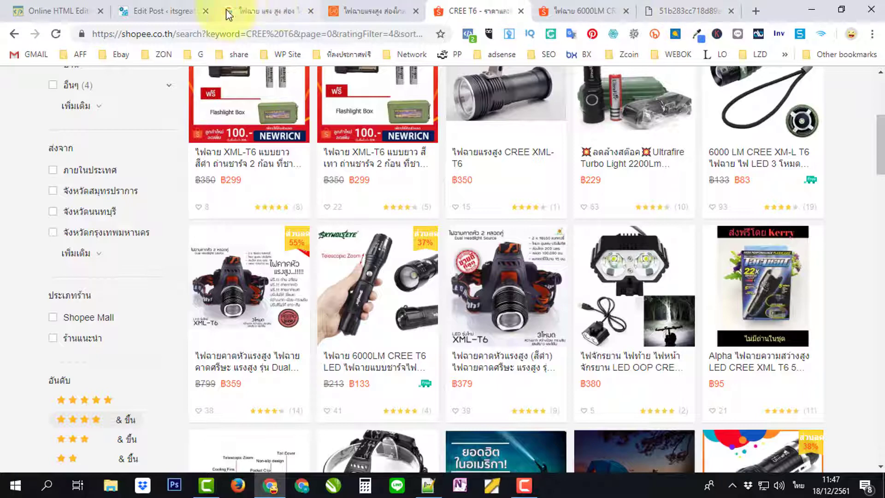
left_click(165, 13)
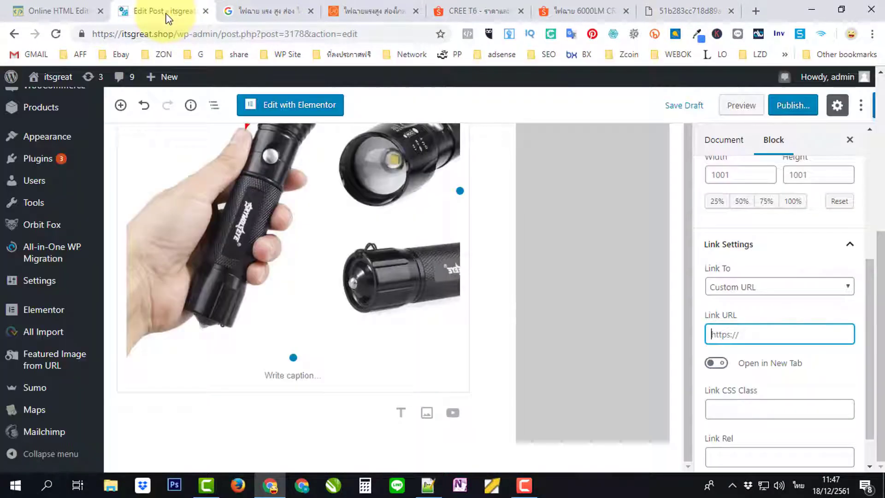
right_click(720, 332)
left_click(751, 203)
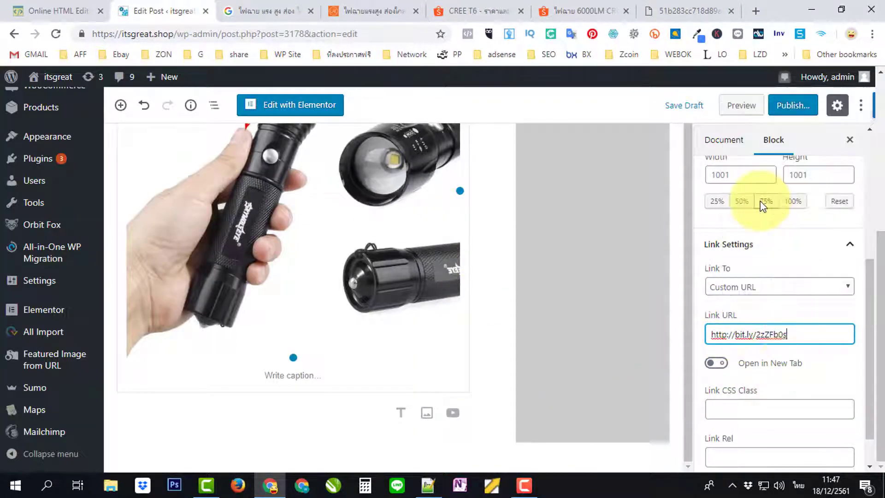
left_click(720, 365)
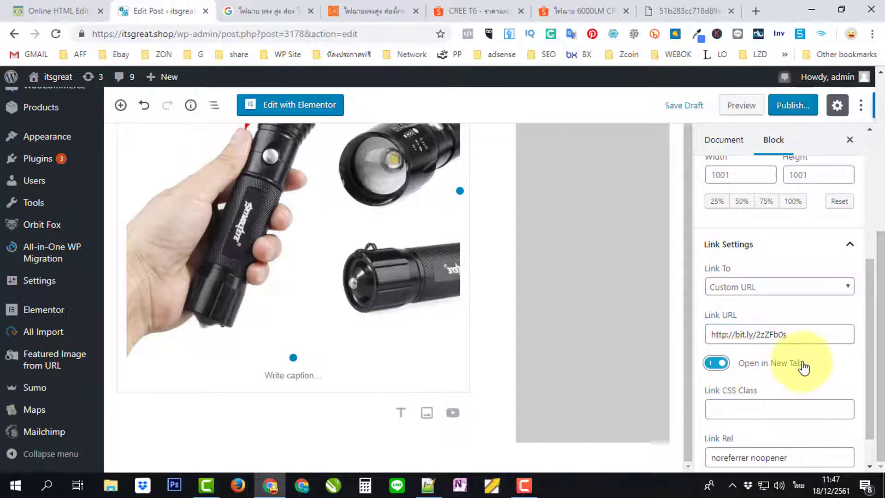
left_click(604, 296)
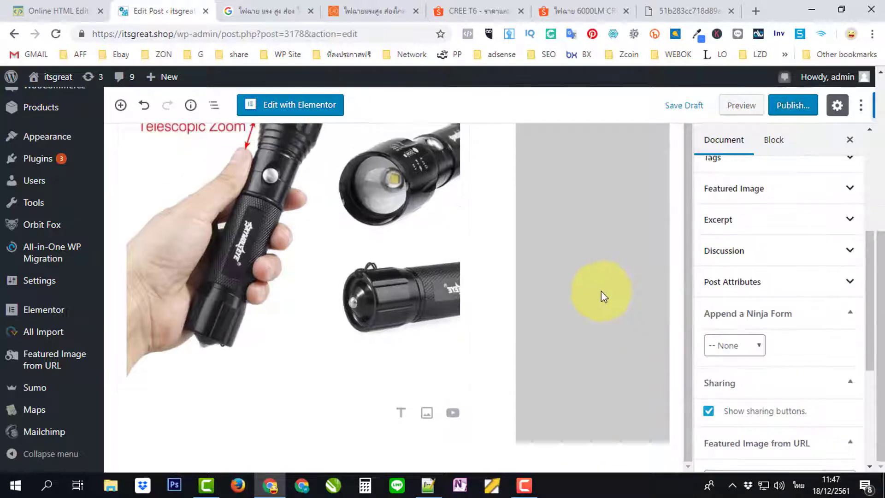
left_click(270, 415)
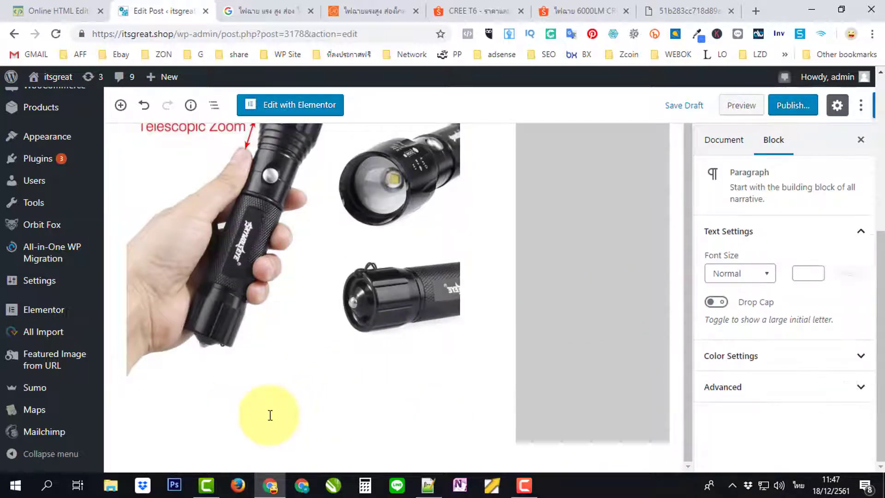
Close the flashlight image tab and read the product description on the 6000LM CREE T6 listing.
left_click(673, 12)
left_click(730, 11)
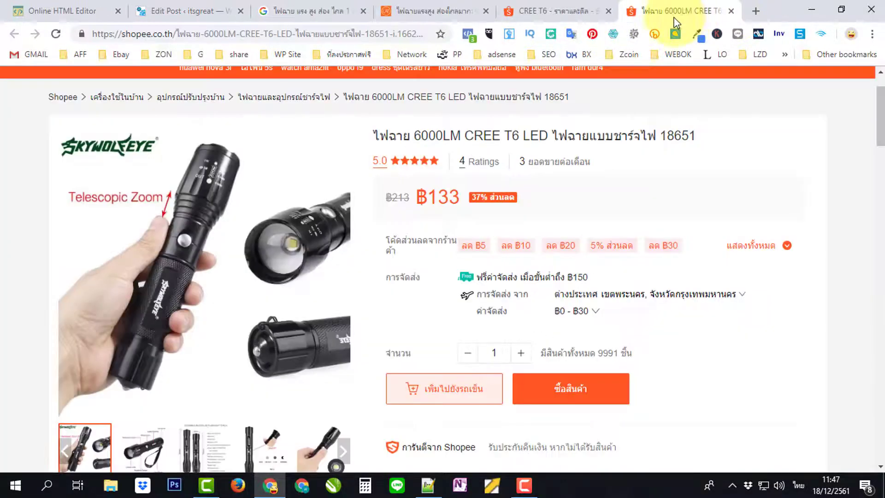
scroll(450, 263, "down", 7)
scroll(346, 305, "down", 5)
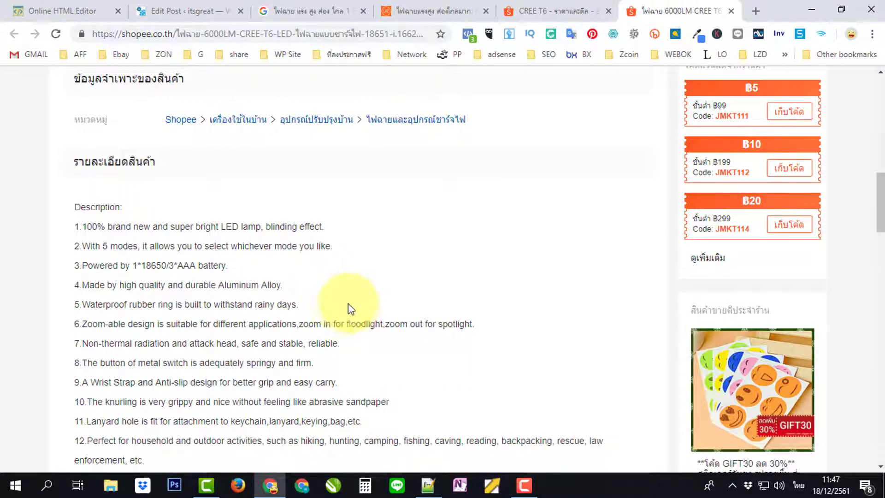
scroll(347, 303, "down", 3)
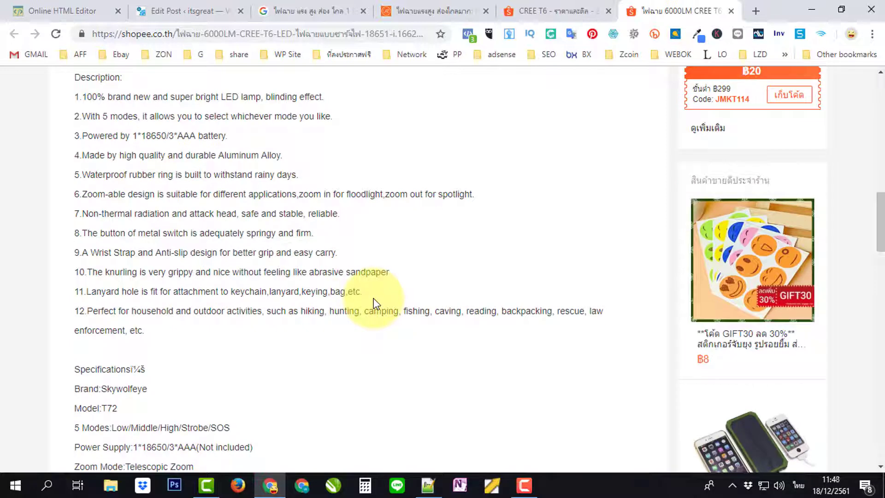
scroll(373, 298, "up", 7)
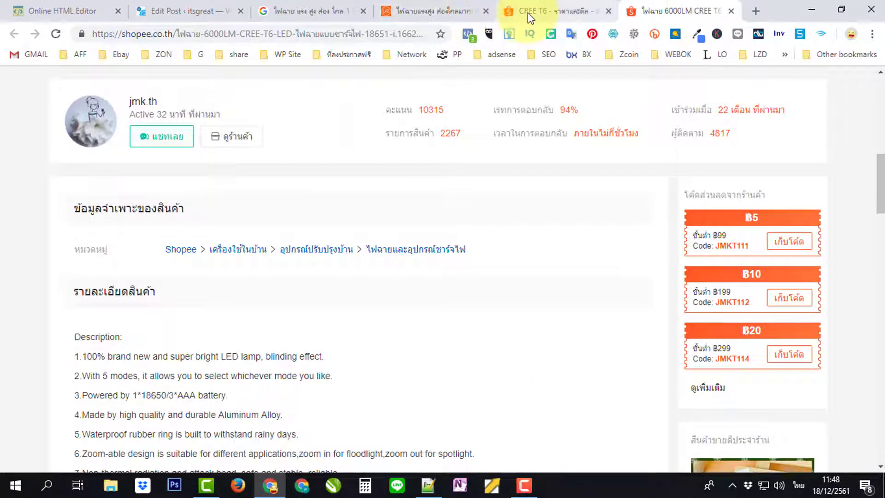
Open the Alpha LED CREE XML T6 5-mode flashlight from the Shopee search results and view its product details.
left_click(529, 13)
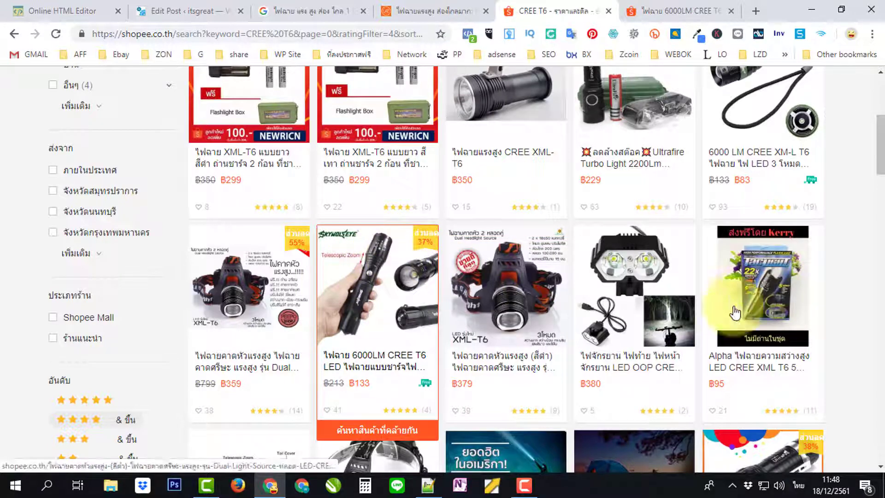
left_click(768, 293)
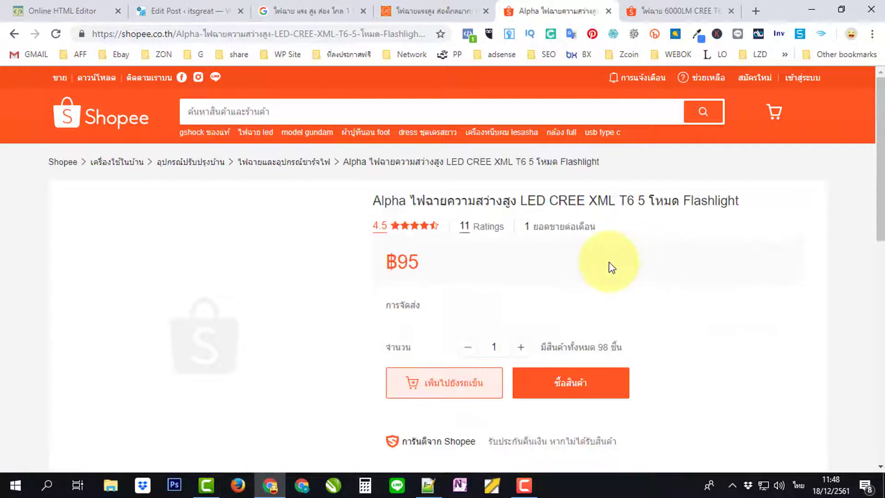
scroll(614, 266, "down", 15)
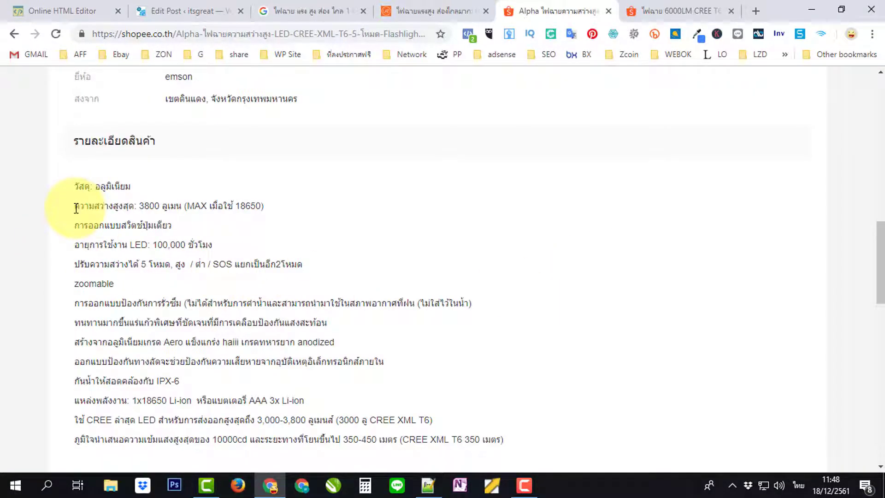
Copy the Alpha flashlight's product description from the "ความสว่างสูงสุด: 3800 ลูเมน" line through the closing "Telescopic Zoomable เข้าและออก" line.
left_click_drag(76, 208, 190, 389)
scroll(336, 266, "down", 3)
left_click_drag(199, 335, 298, 365)
right_click(215, 331)
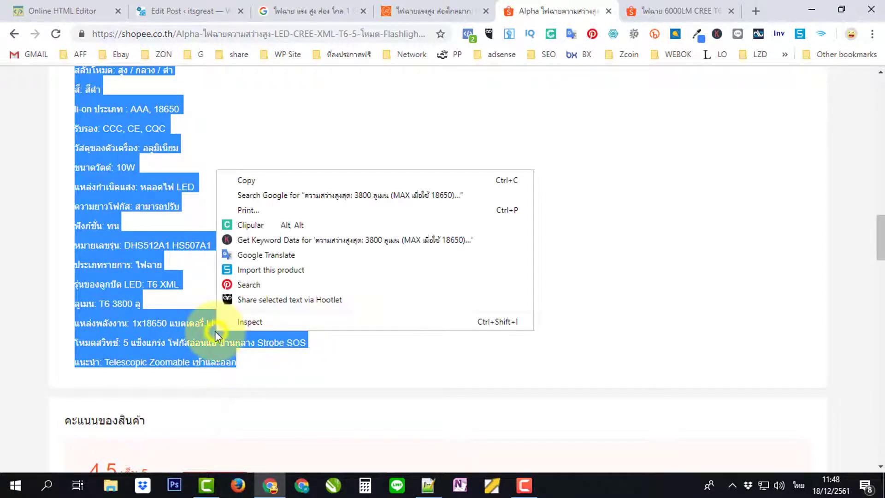
left_click(262, 180)
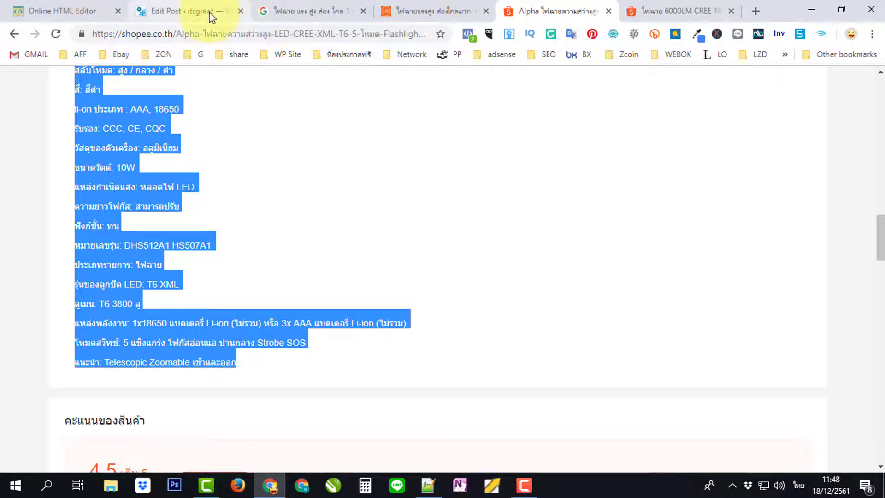
Switch to the WordPress post and add an H4 heading "คุณสมบัติ" below the flashlight image, followed by an empty paragraph.
left_click(196, 11)
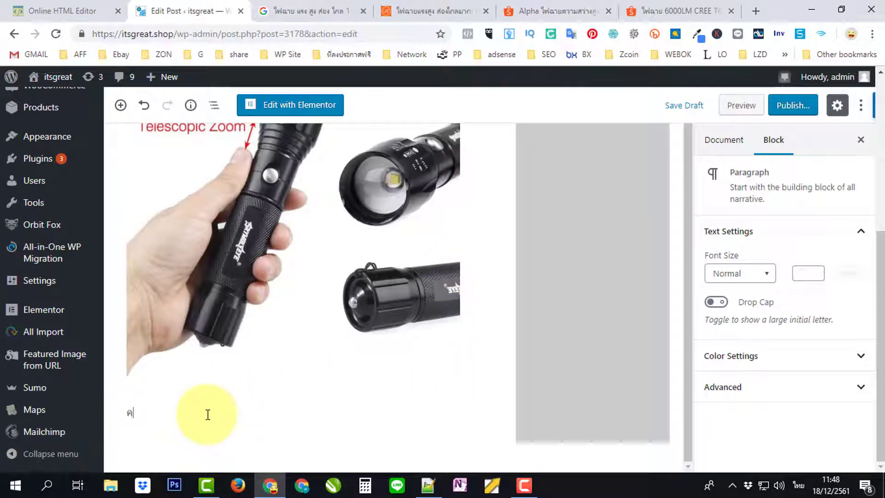
left_click(121, 105)
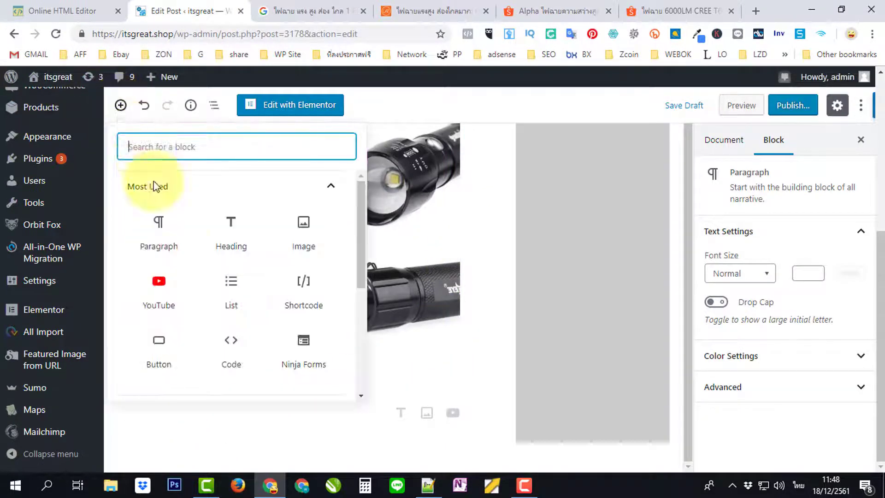
left_click(226, 232)
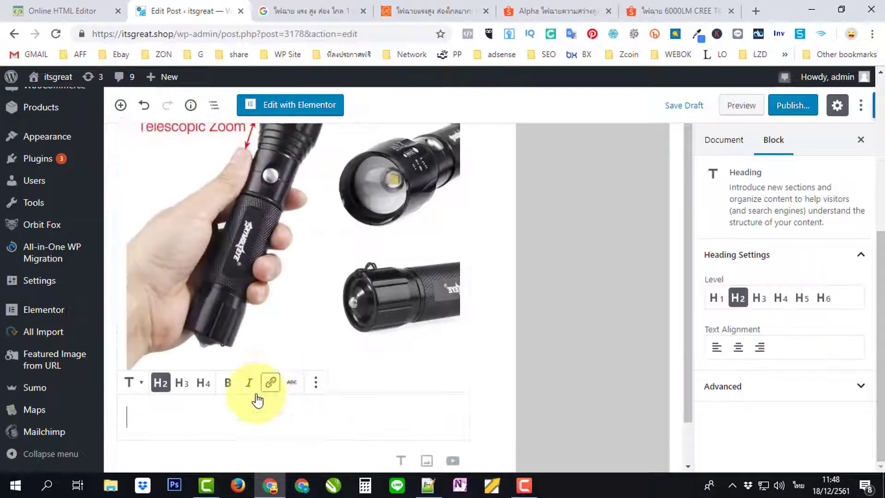
left_click(204, 388)
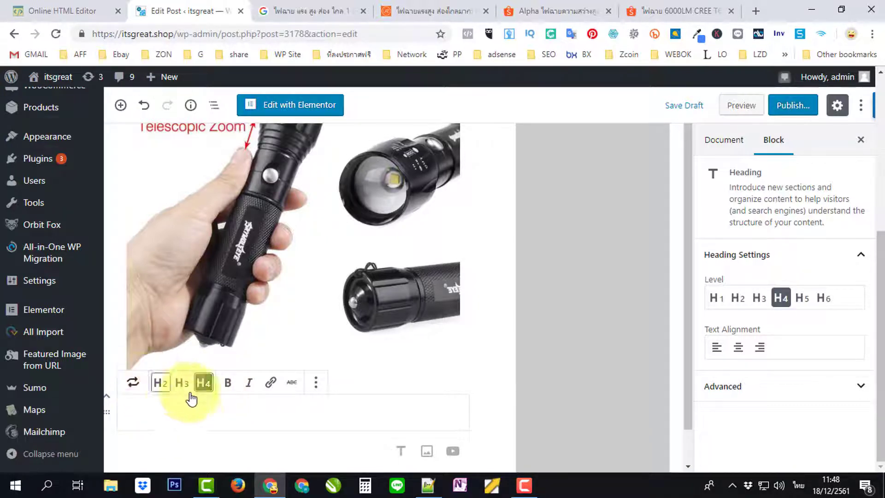
type("คุณสมบัติ")
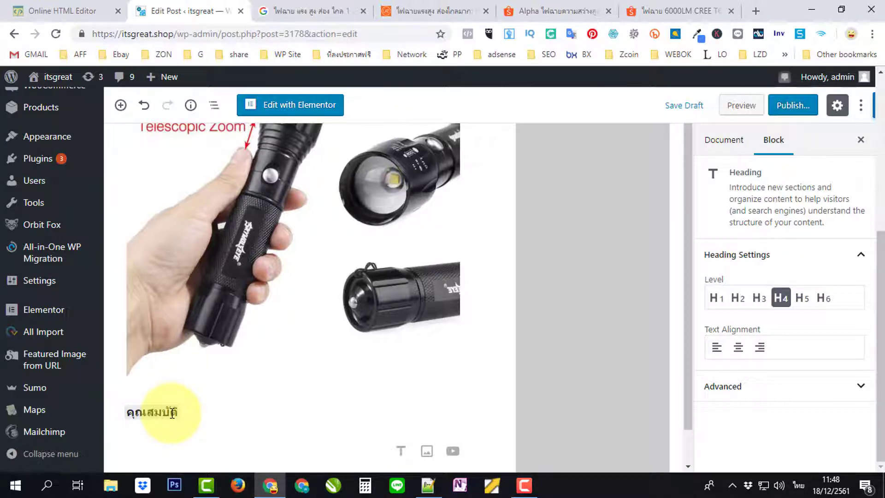
key("Return")
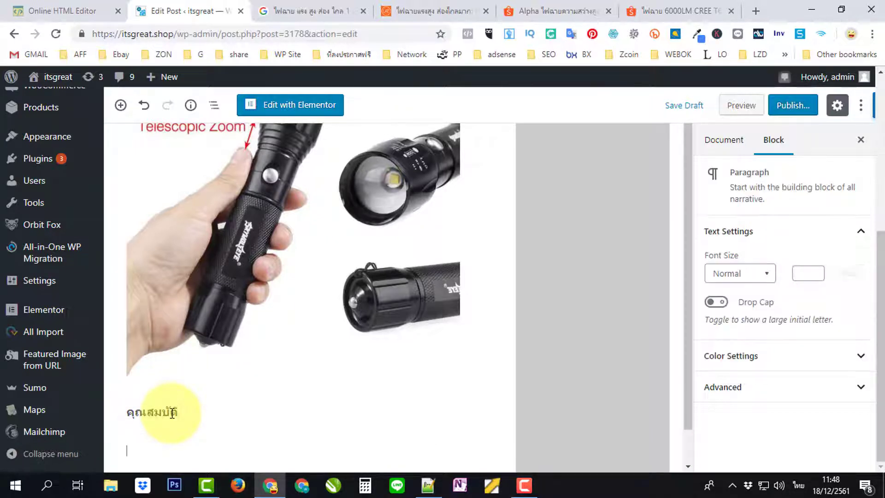
Paste the copied flashlight specifications under the "คุณสมบัติ" heading and review the pasted text.
key("ctrl+v")
scroll(290, 394, "down", 7)
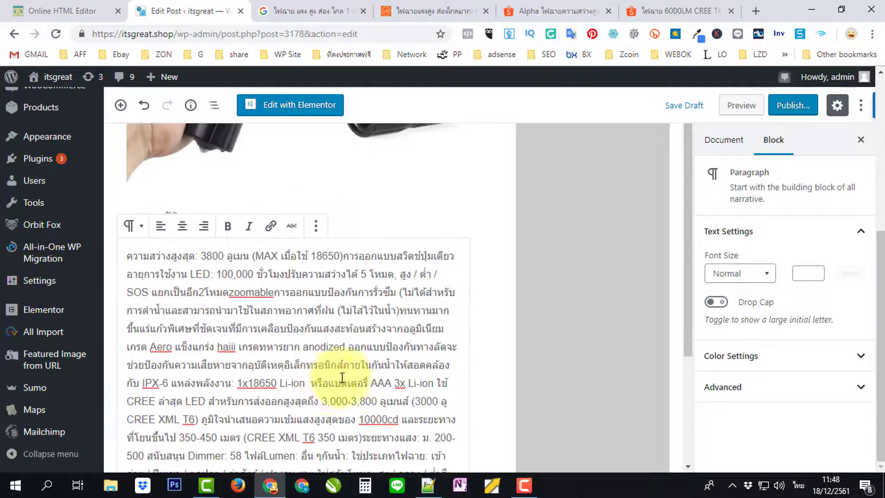
scroll(379, 365, "up", 4)
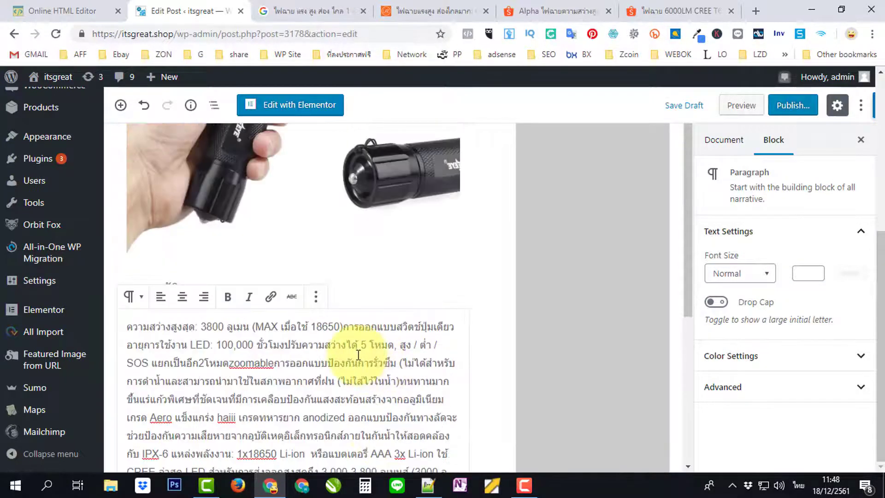
scroll(327, 300, "down", 2)
scroll(326, 301, "down", 3)
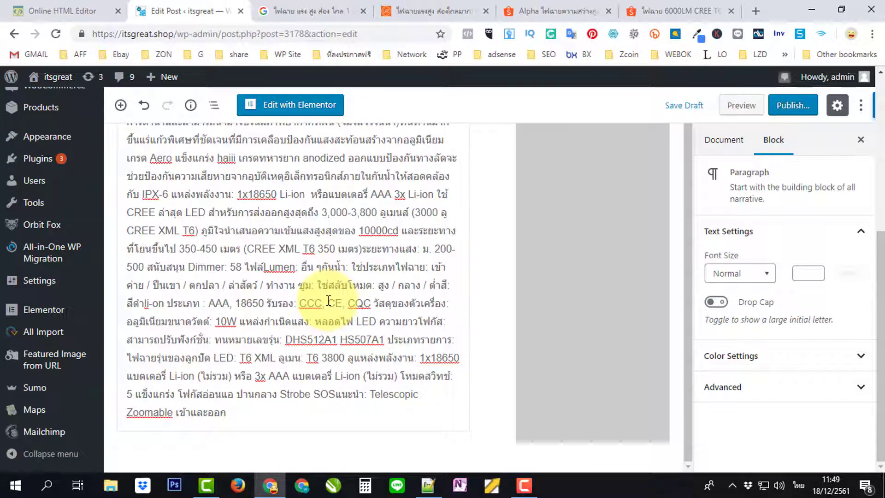
key("ctrl+z")
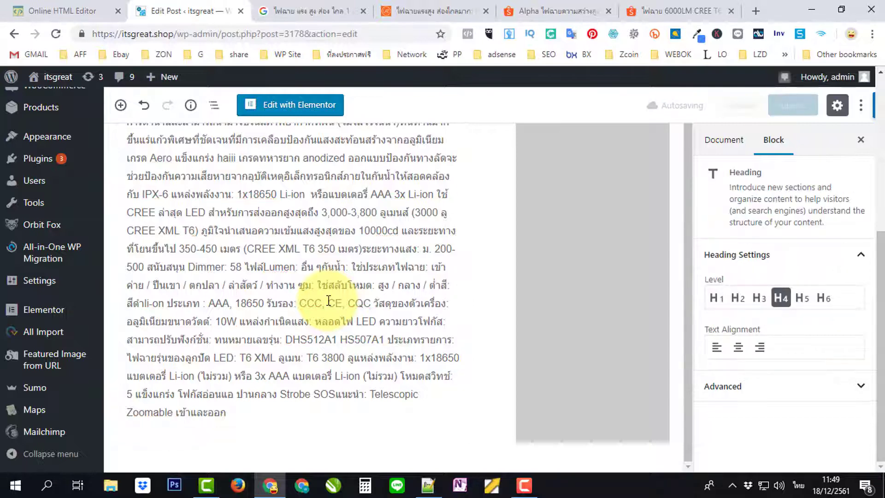
scroll(328, 300, "up", 5)
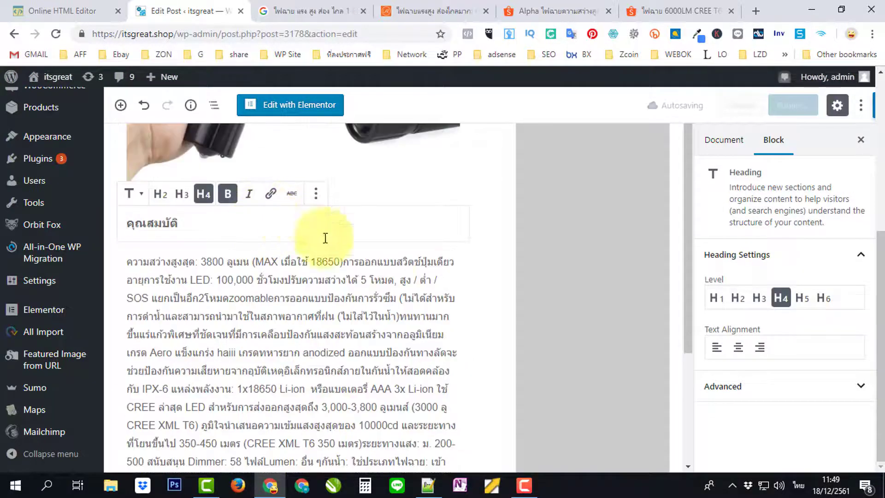
scroll(403, 295, "down", 1)
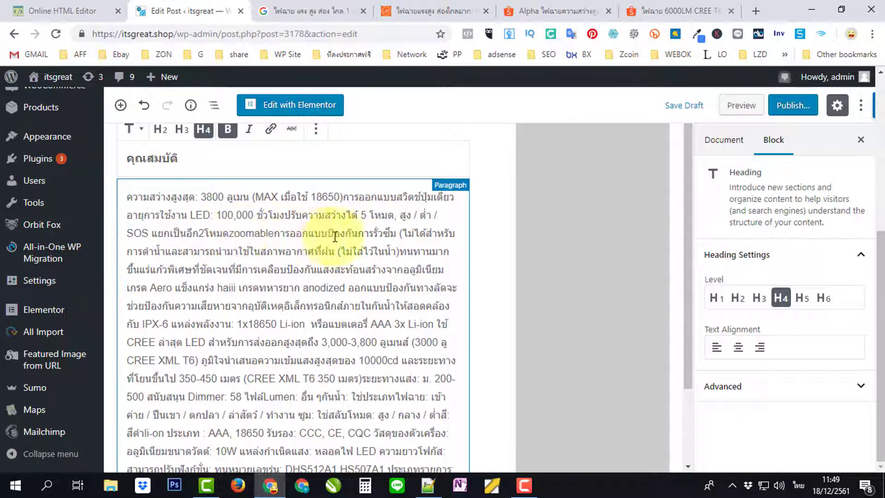
Split the specifications into a new paragraph at "การออกแบบป้องกันการรั่วซึม" and insert a blank line before "ให้สอดคล้องกับ IPX-6".
left_click(276, 234)
key("Return")
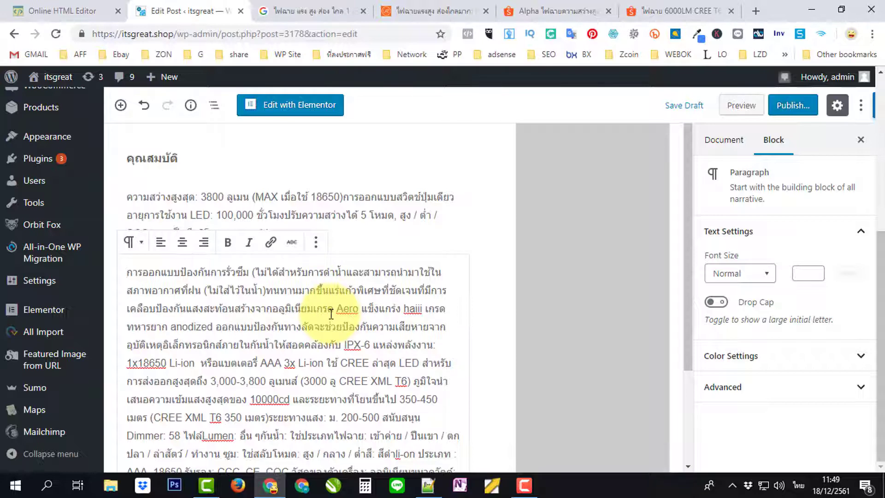
scroll(331, 314, "down", 4)
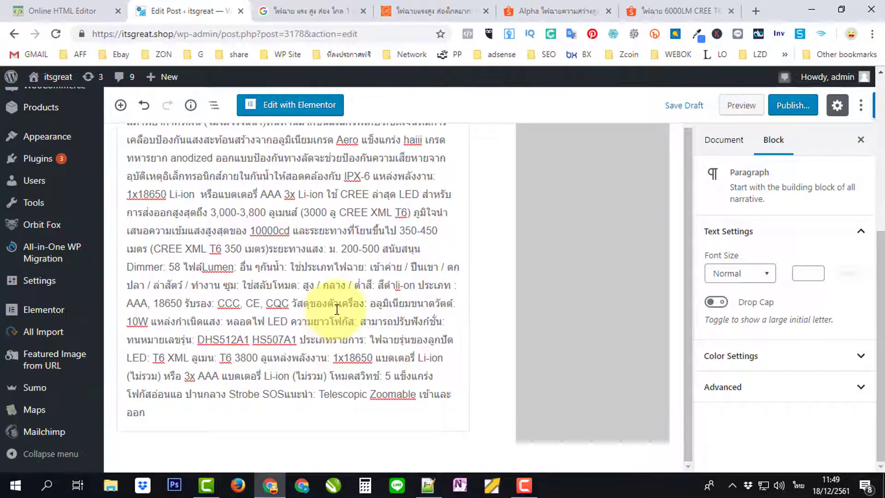
scroll(337, 309, "up", 2)
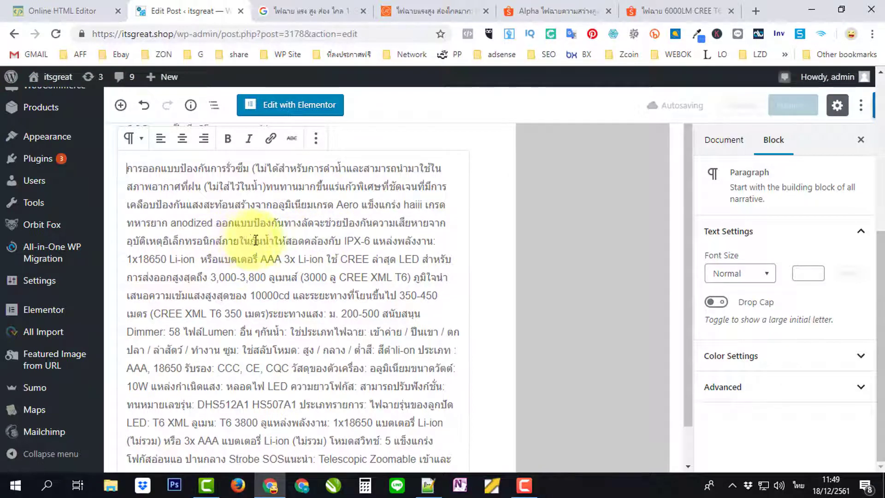
left_click(273, 241)
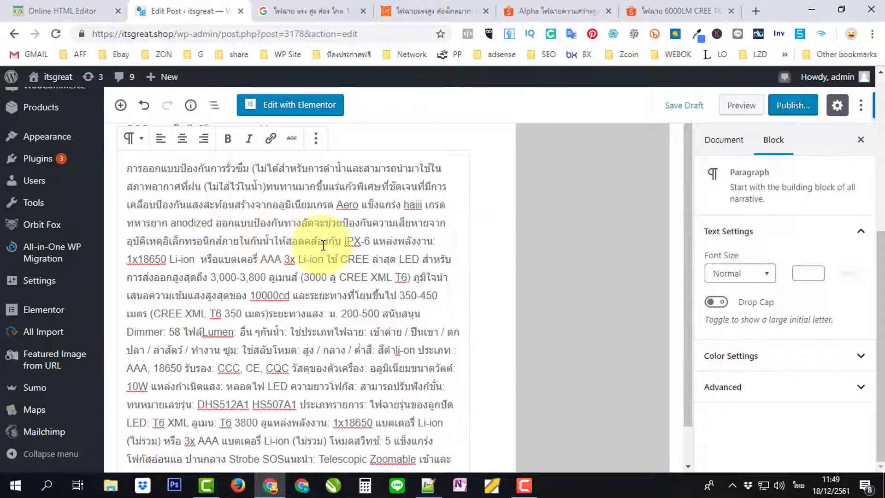
key("Return")
key("Return")
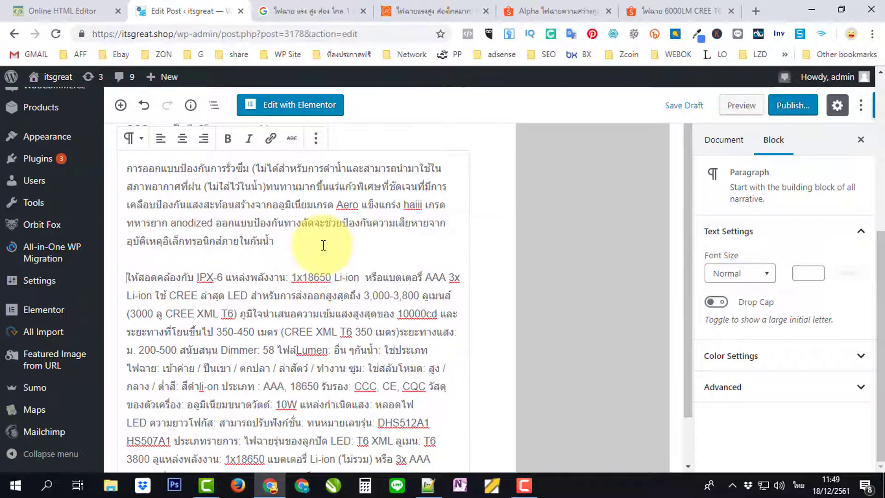
Replace the line breaks before "ให้สอดคล้องกับ IPX-6" with a split into a separate paragraph block.
scroll(323, 244, "up", 3)
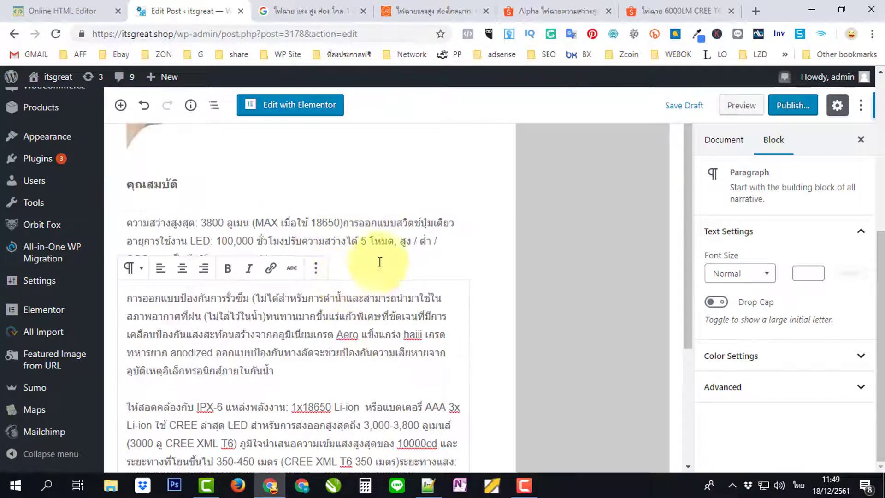
scroll(361, 296, "down", 2)
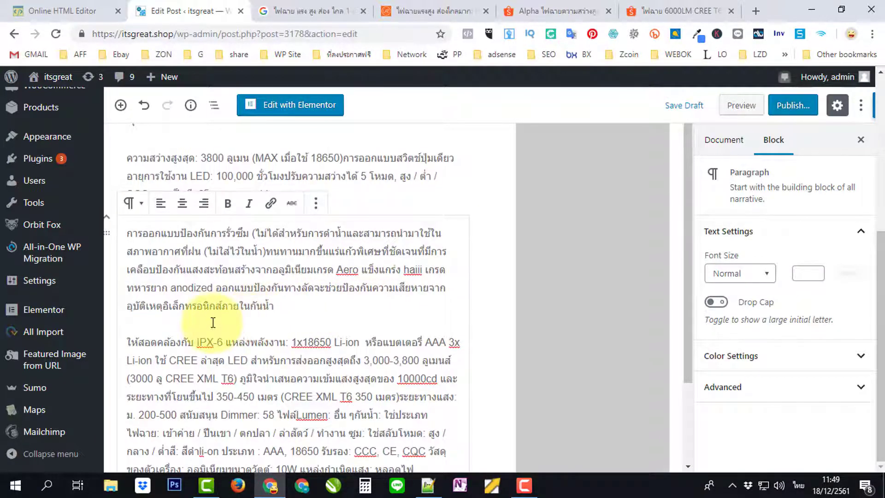
left_click(286, 306)
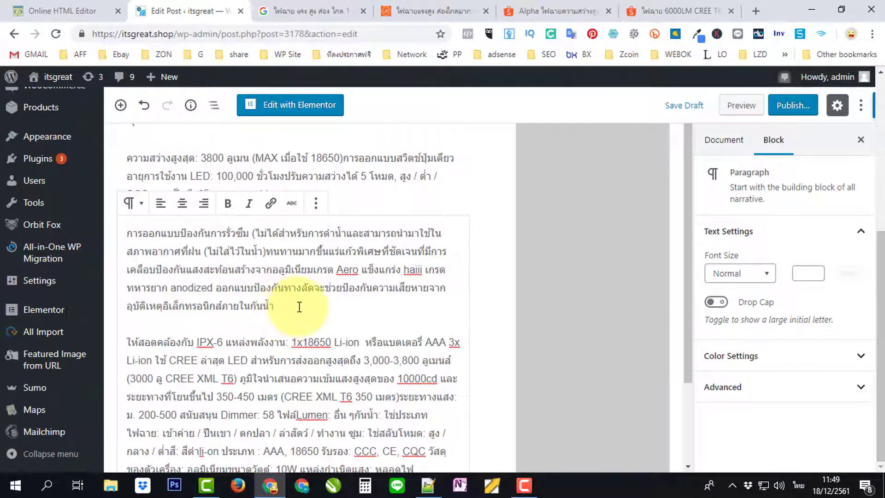
key("Delete")
key("Delete")
key("Return")
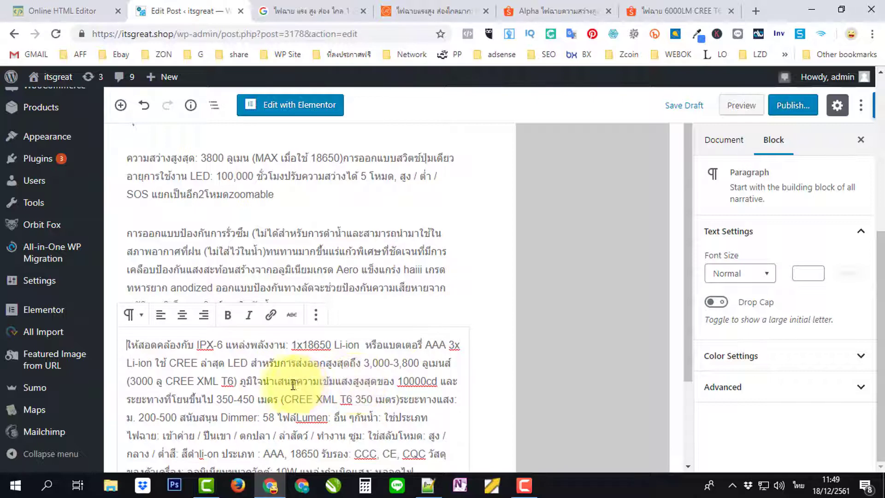
Set off the text starting "ภูมิใจนำเสนอความเข้มแสงสูงสุด" with a blank line and add an empty line at the start of its paragraph block.
left_click(240, 381)
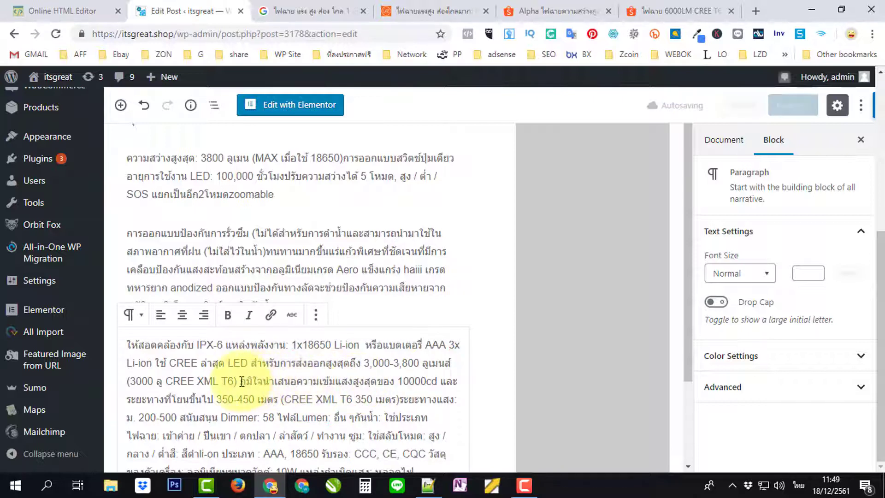
key("shift+Return")
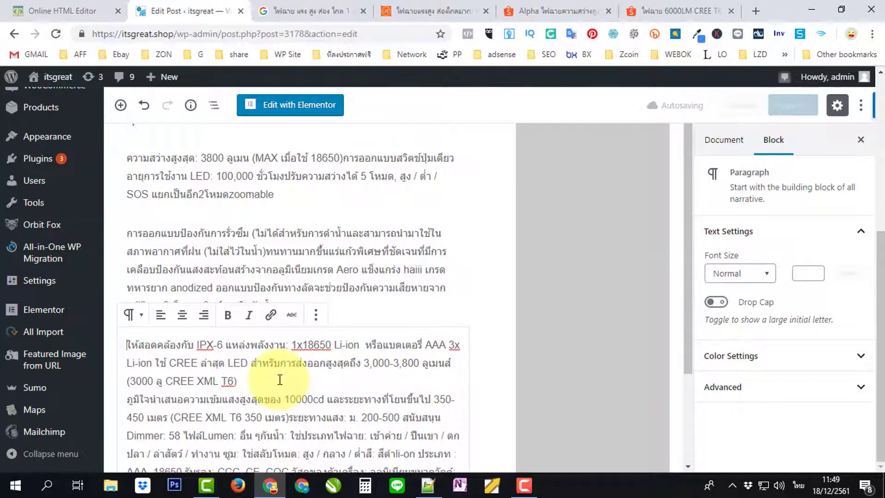
key("ctrl+Home")
key("shift+Return")
key("Up")
scroll(279, 380, "down", 1)
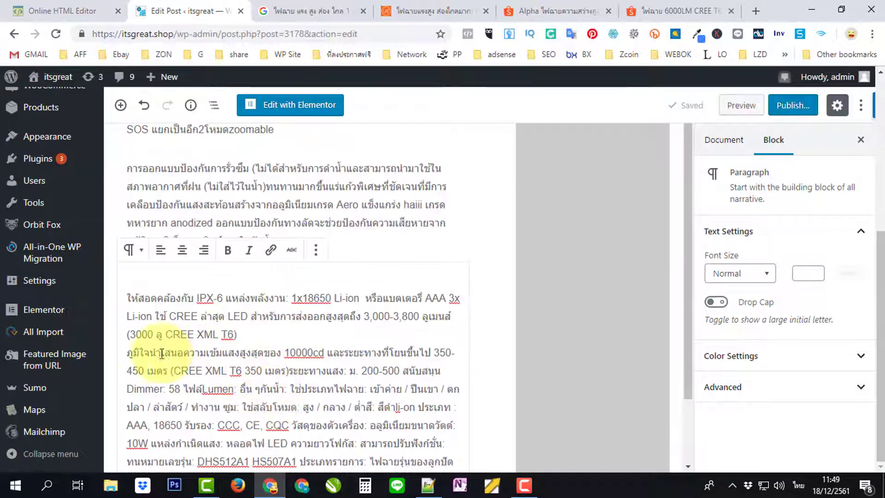
left_click_drag(132, 355, 184, 358)
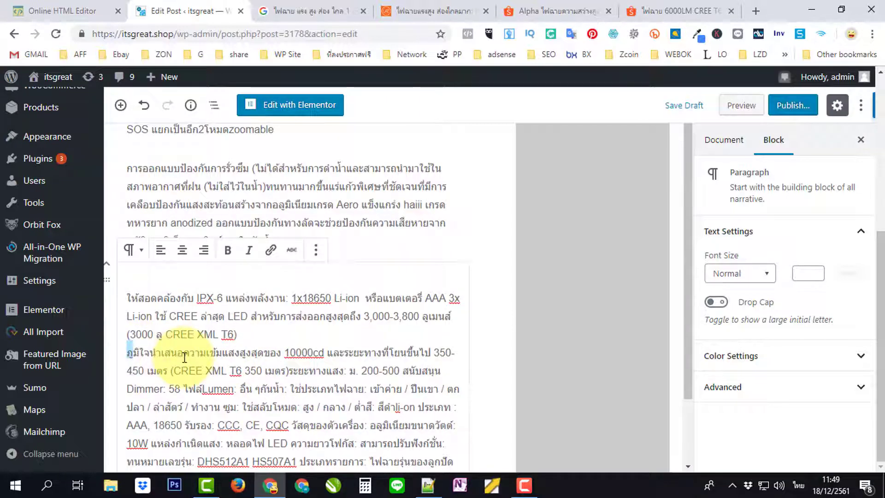
key("Left")
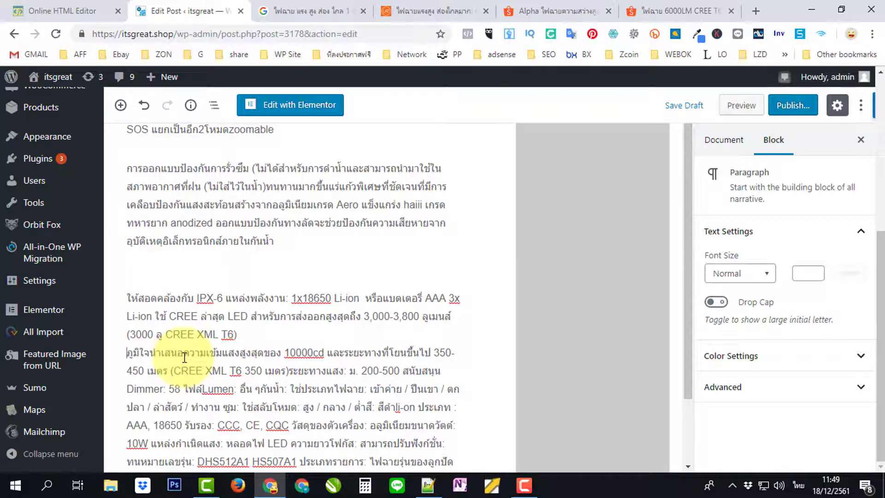
key("Return")
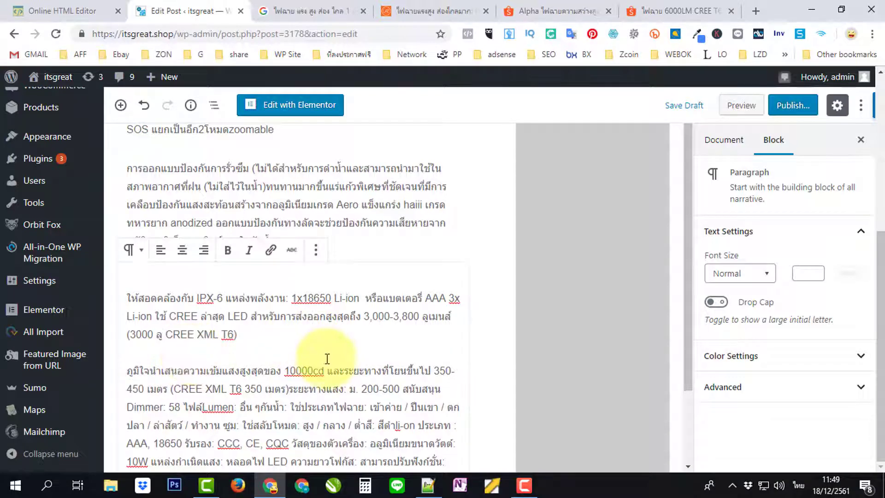
Remove the empty line at the start of the "ให้สอดคล้องกับ IPX-6" paragraph block.
scroll(328, 355, "down", 3)
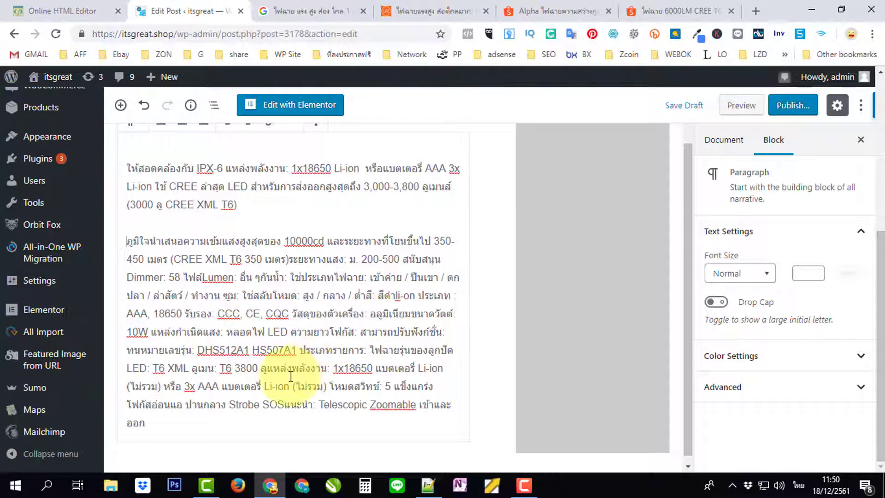
scroll(226, 417, "down", 1)
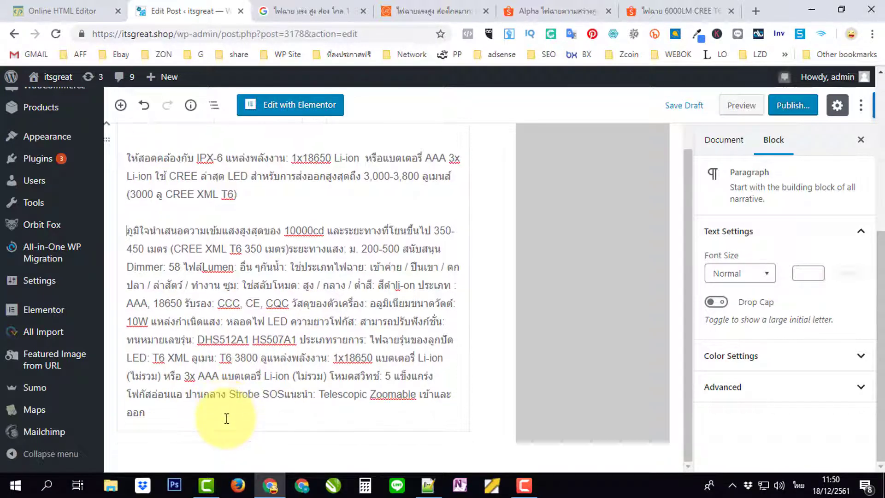
left_click(173, 458)
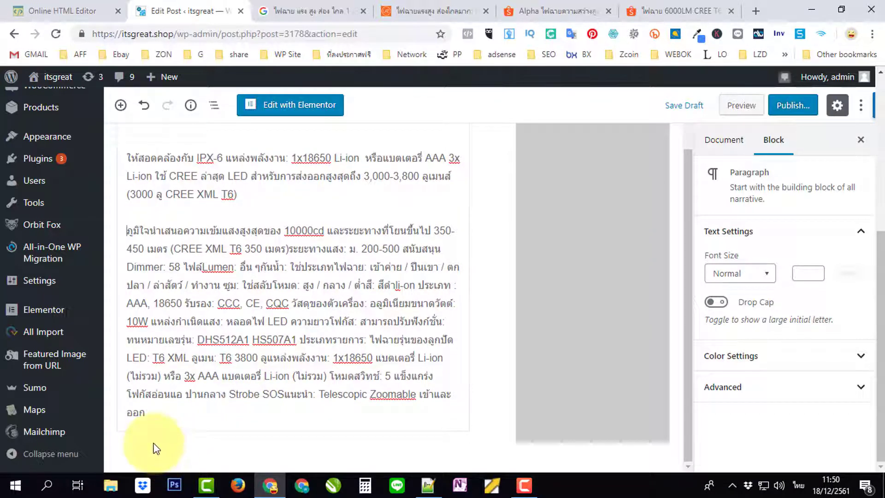
left_click(204, 410)
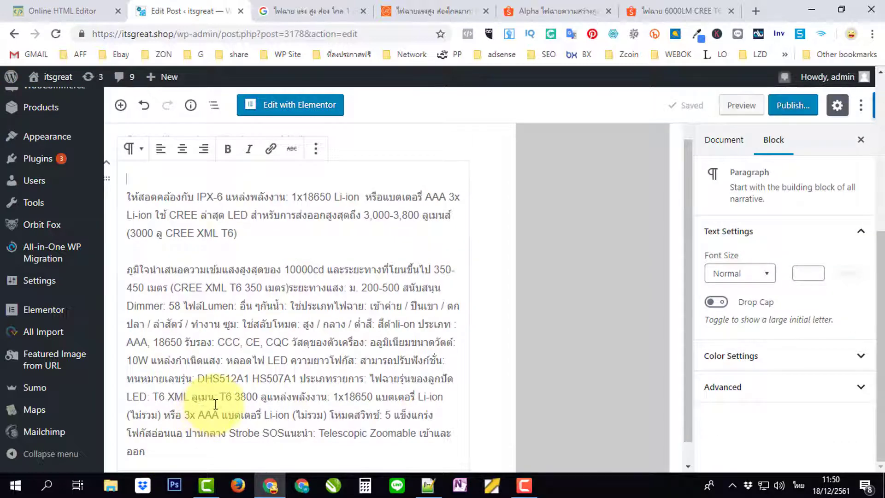
scroll(212, 379, "up", 4)
key("BackSpace")
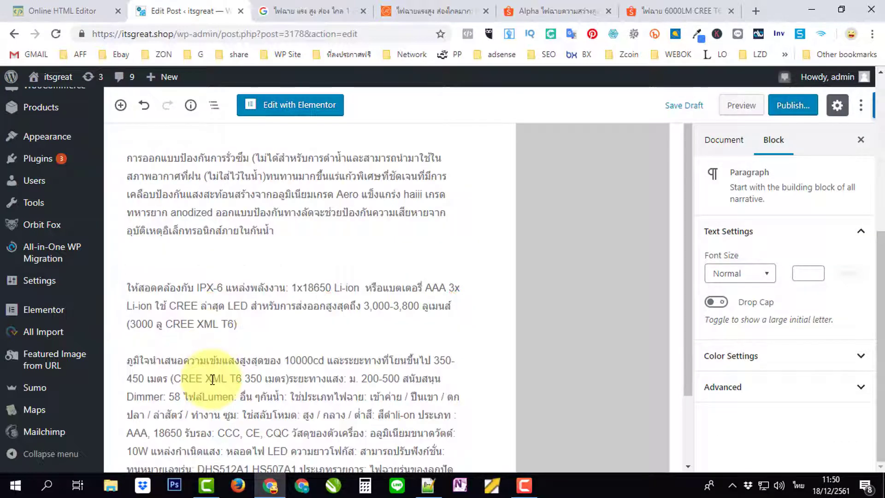
key("Delete")
scroll(209, 375, "down", 2)
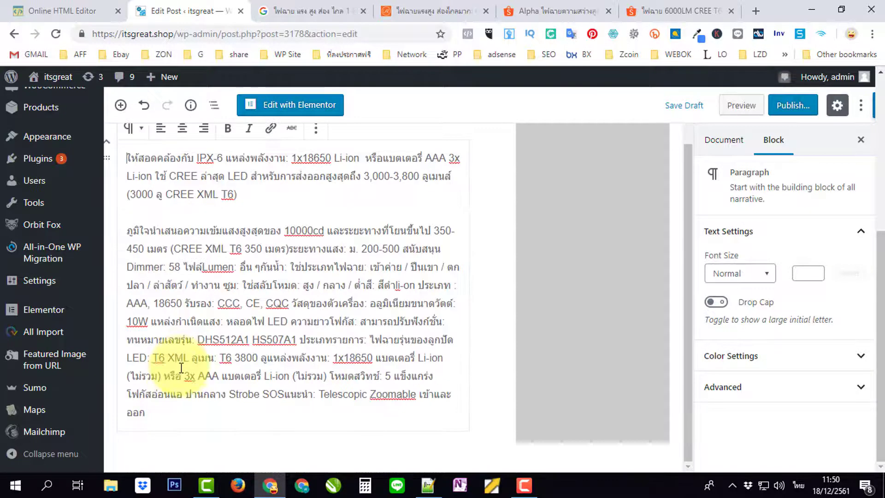
Add an empty paragraph block after the end of the specifications text, below "เข้าและออก".
left_click(151, 414)
key("Return")
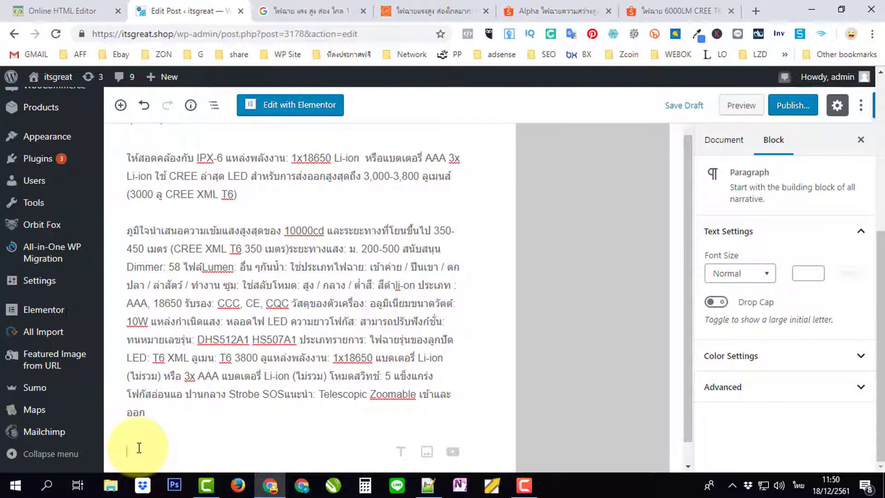
left_click(154, 415)
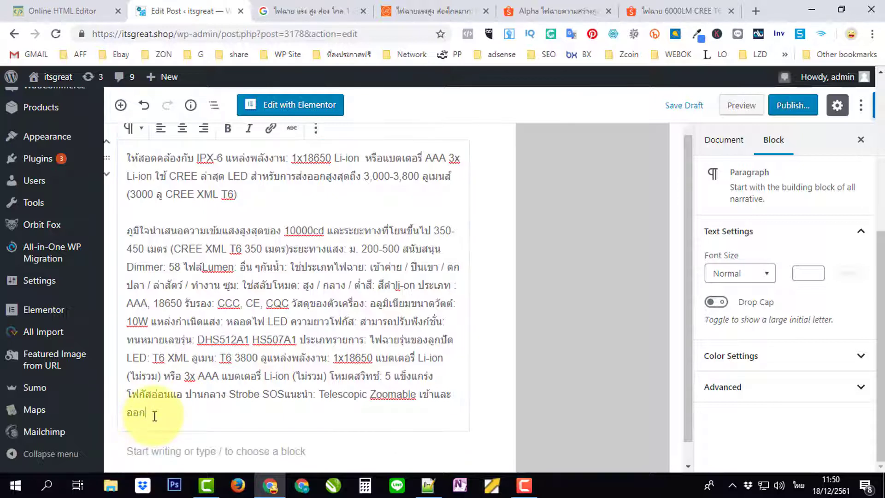
key("Return")
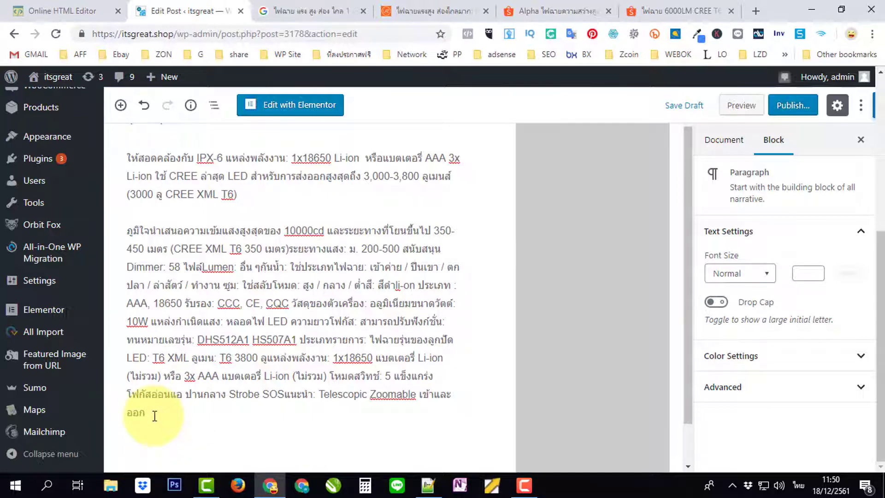
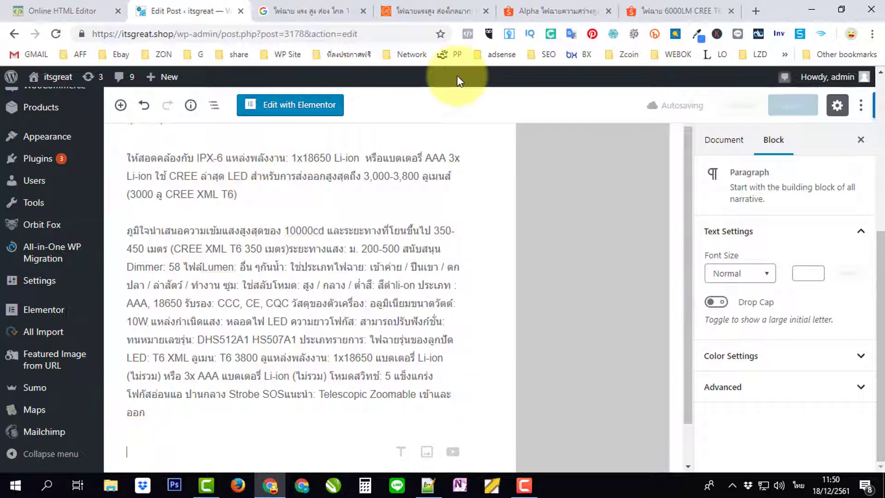
Open the YouTube home page in a new browser tab by searching for "youtube.com".
left_click(756, 12)
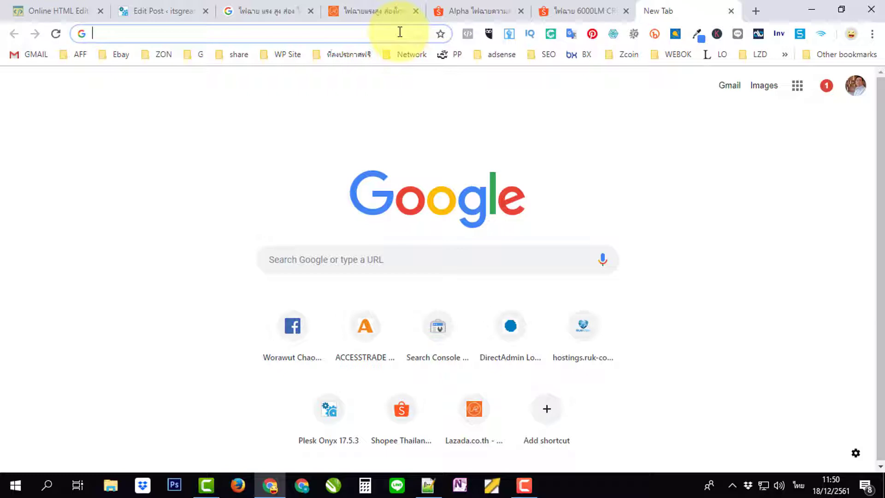
type("youtube.com")
key("Return")
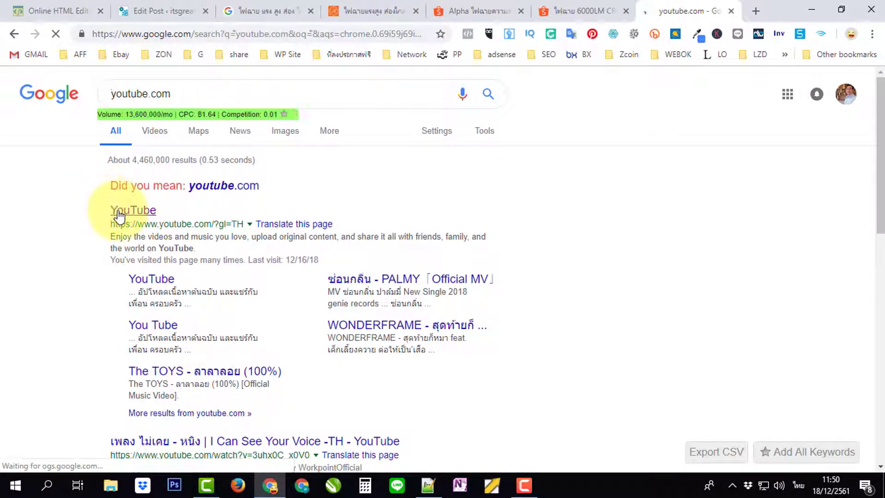
left_click(118, 213)
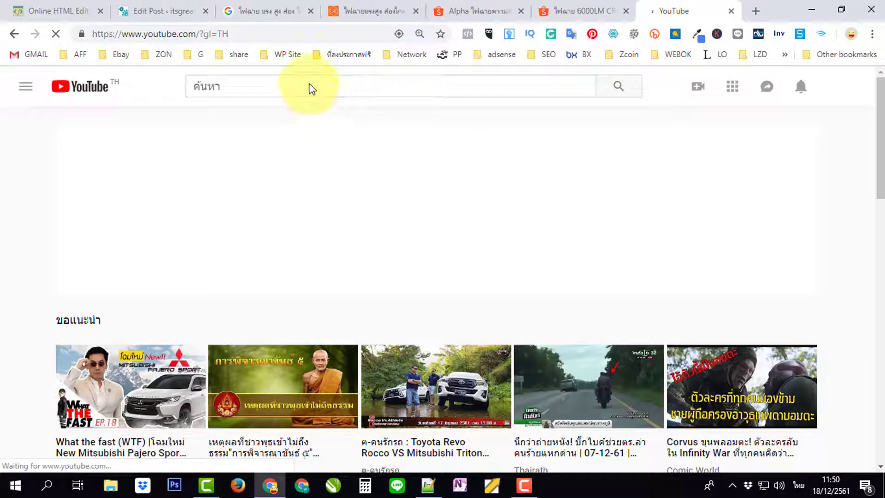
Search YouTube for "ไฟฉายแรงสูง".
left_click(267, 88)
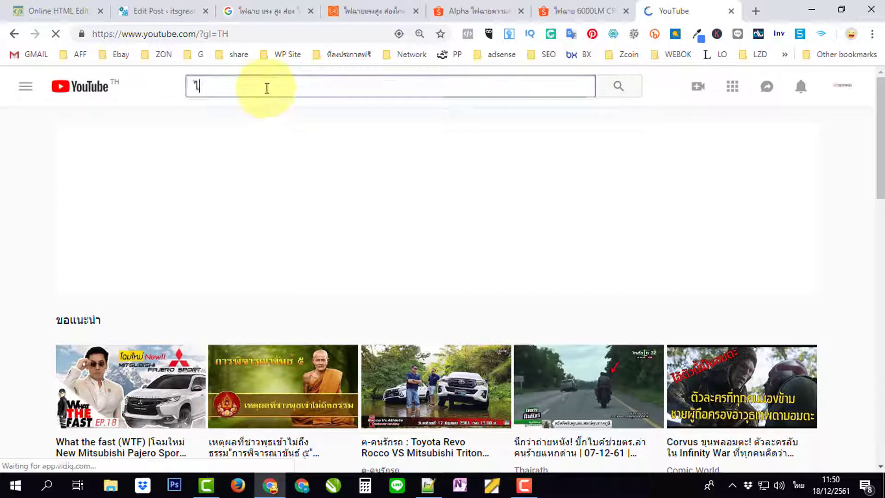
type("ไฟ")
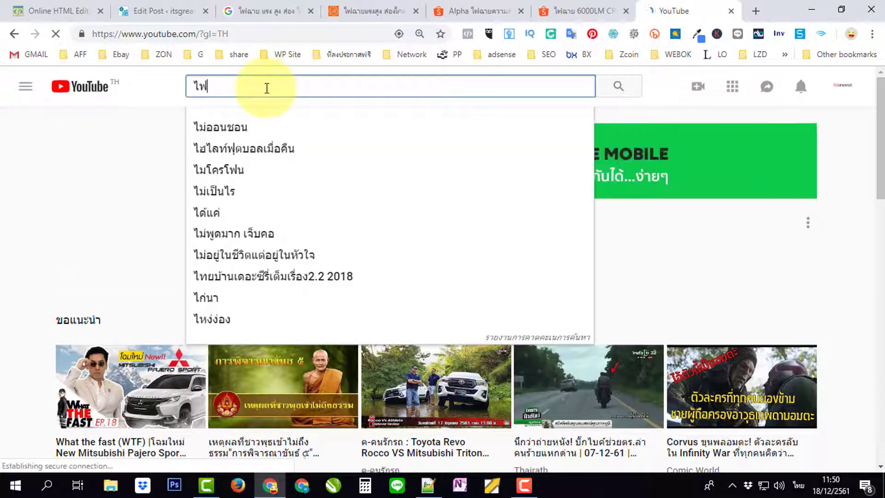
type("ฉาย")
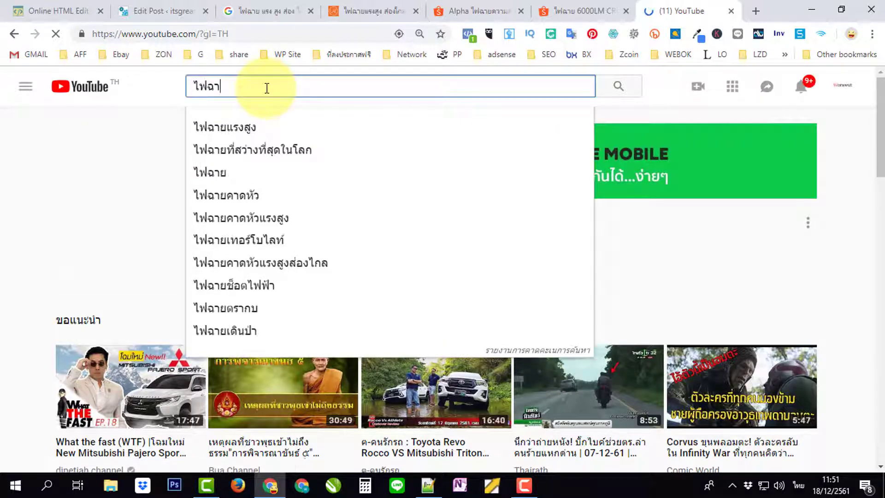
key("Down")
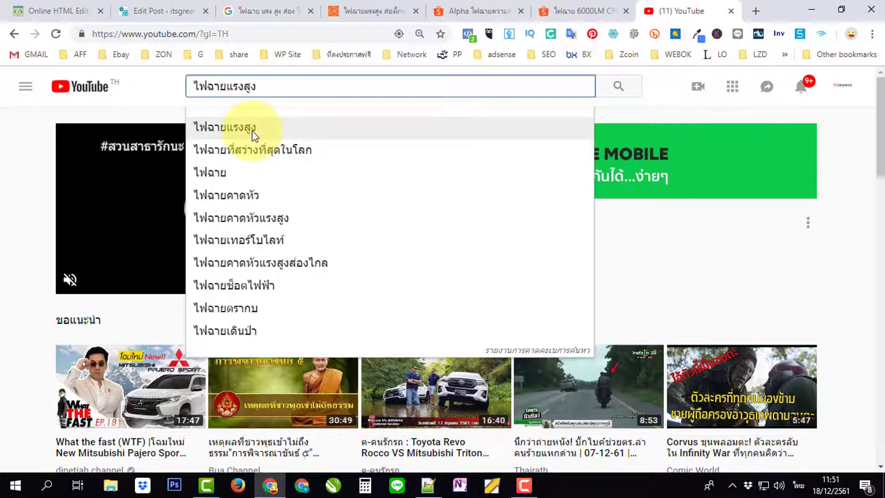
left_click(253, 134)
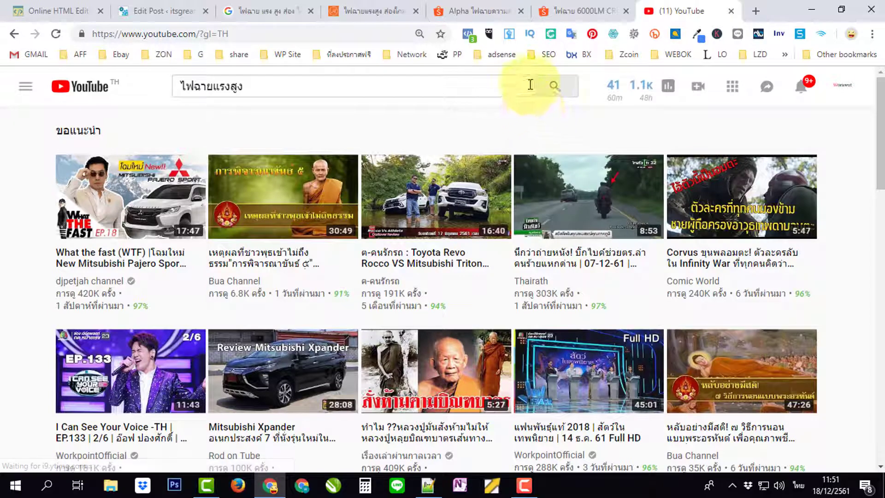
left_click(543, 88)
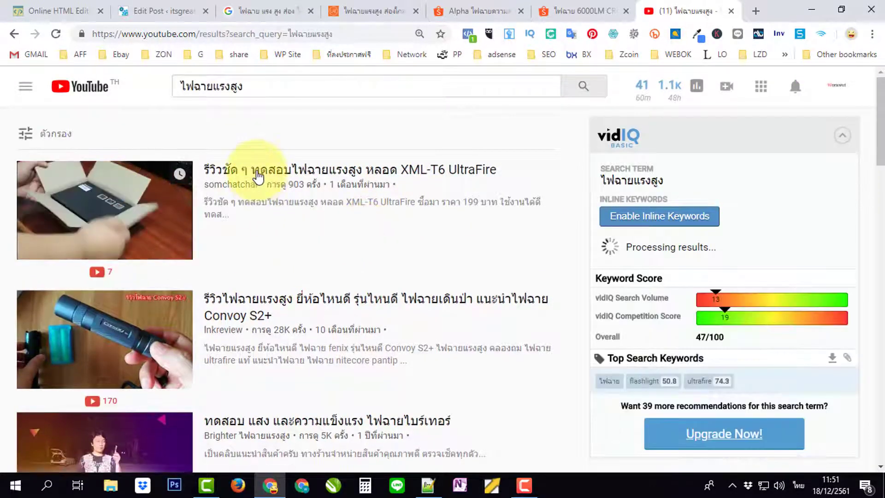
Open the XML-T6 UltraFire flashlight review video, copy its page address, and return to the search results.
mouse_move(149, 232)
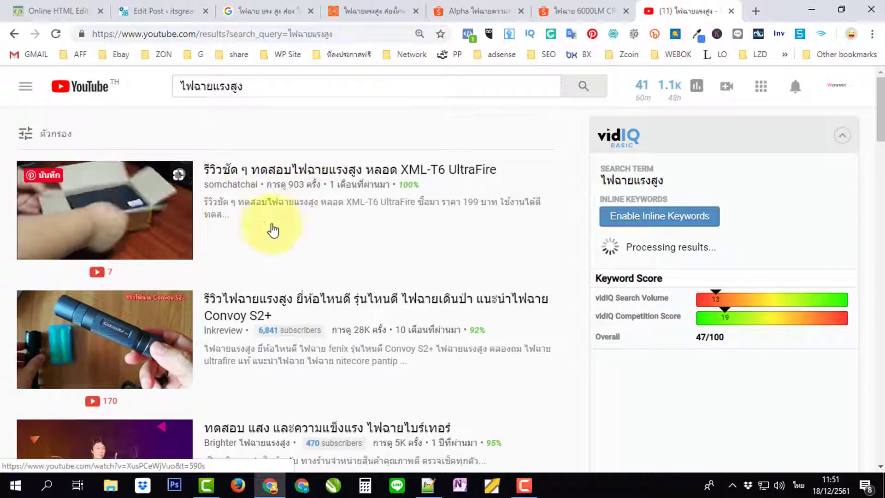
left_click(281, 174)
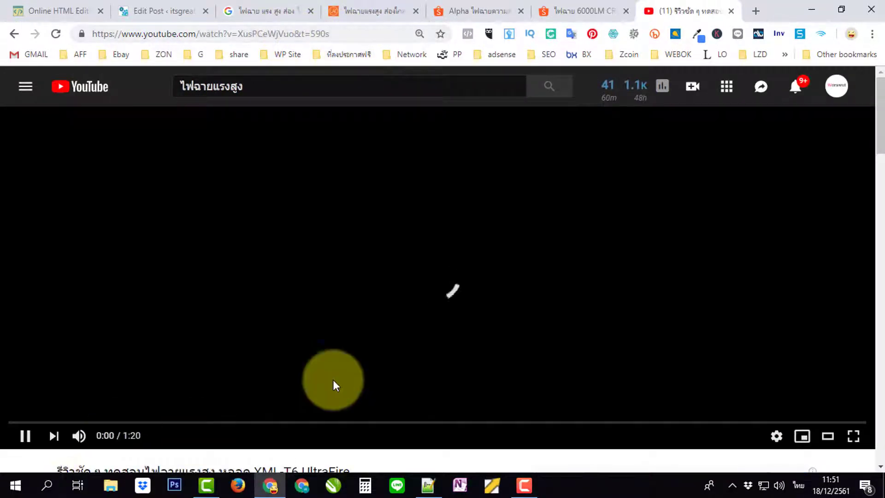
left_click(349, 33)
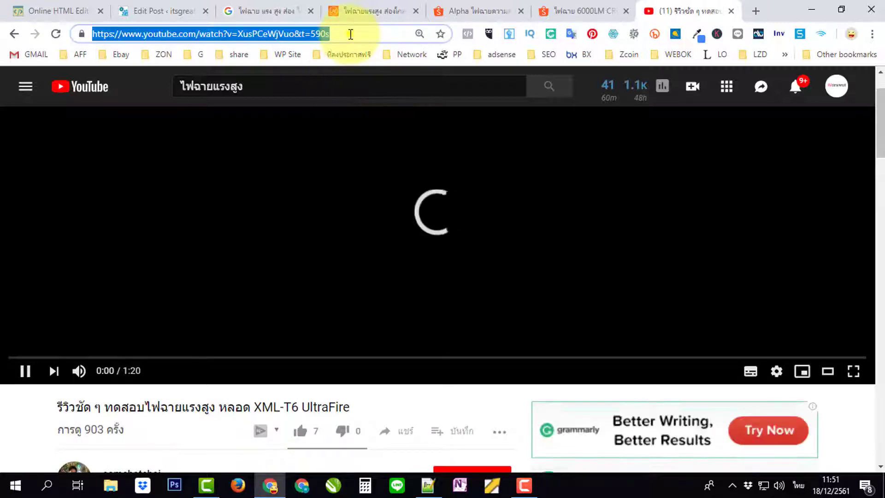
right_click(349, 33)
left_click(374, 105)
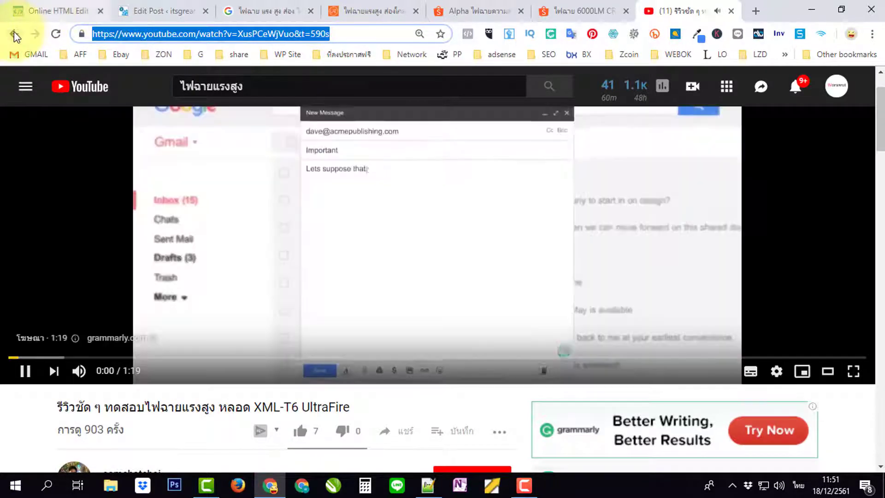
key("Right")
key("alt+Left")
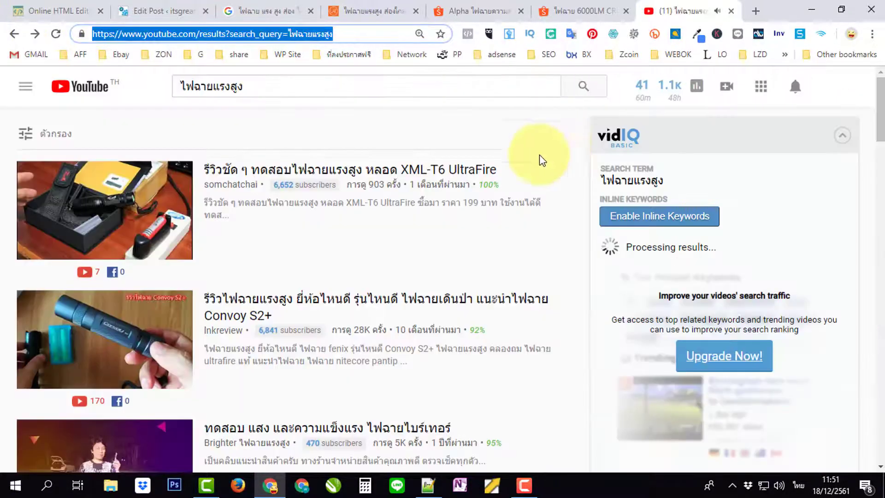
Copy the link of the XML-T6 UltraFire review video and embed it in a YouTube block below the post's specifications.
right_click(281, 171)
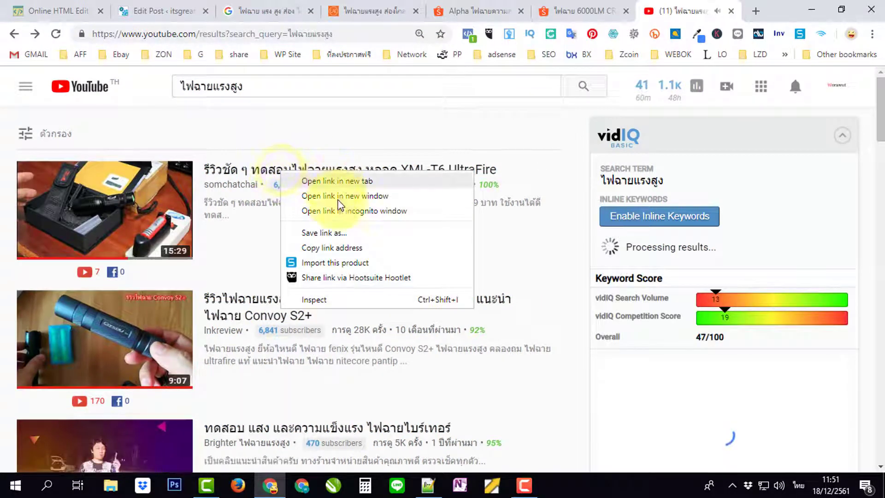
left_click(343, 247)
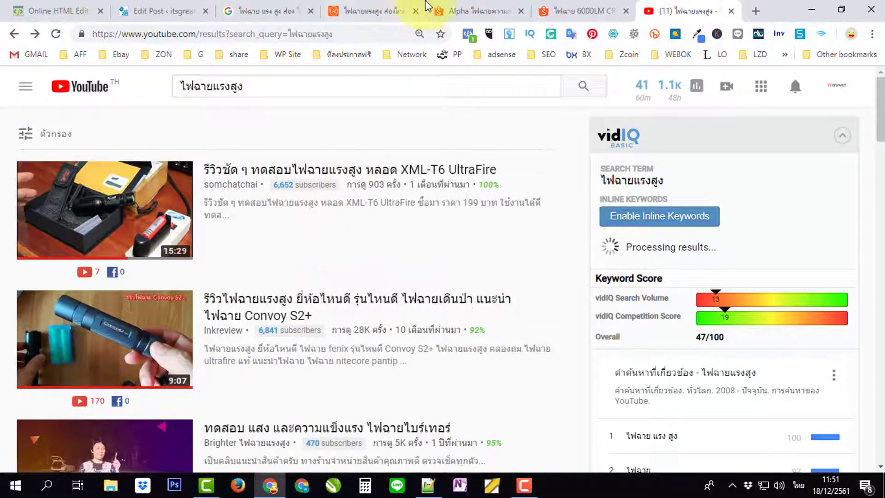
left_click(164, 15)
left_click(285, 388)
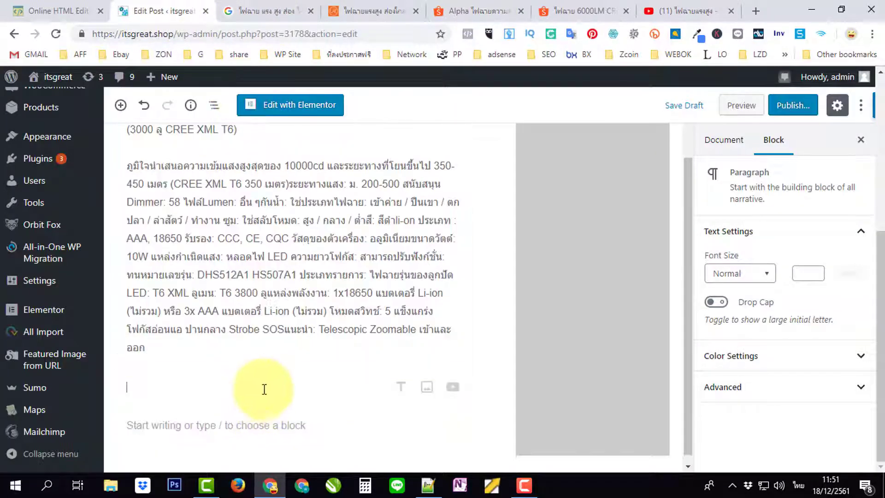
left_click(453, 387)
scroll(301, 391, "down", 3)
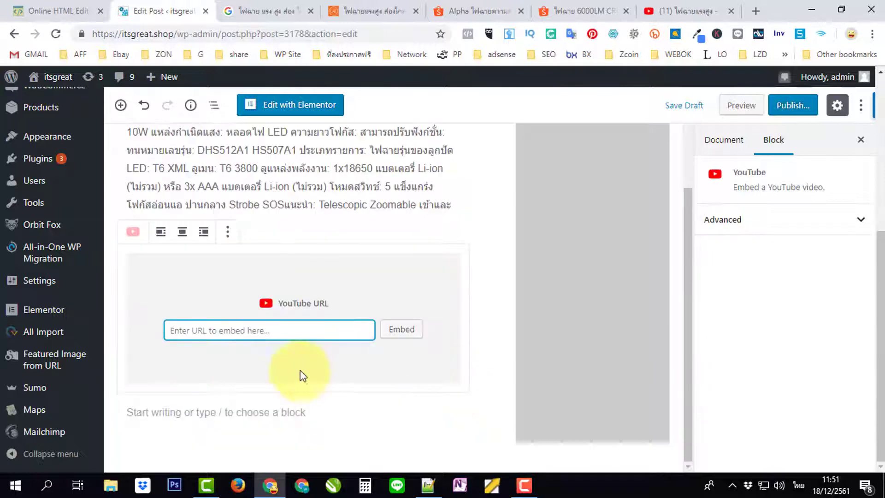
right_click(271, 334)
left_click(319, 218)
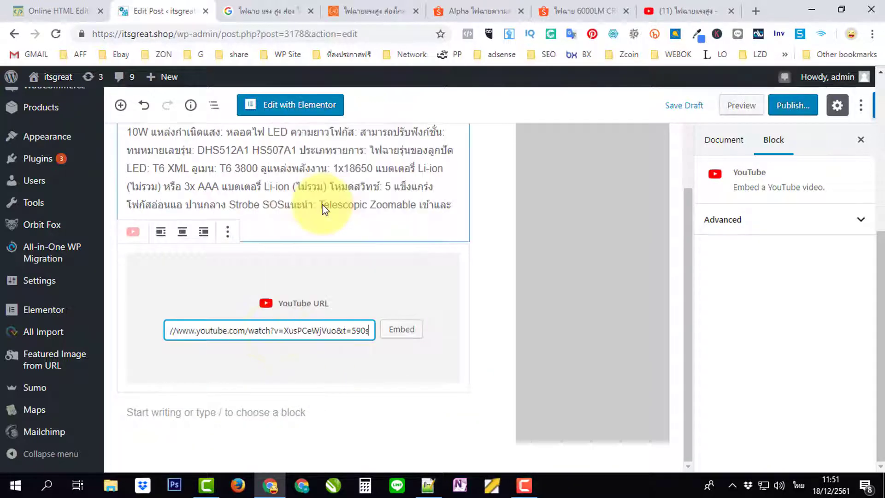
left_click(401, 330)
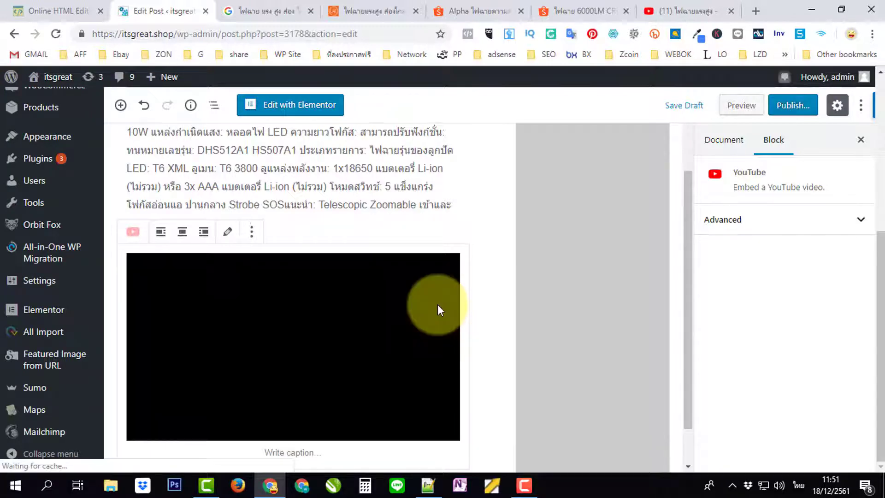
scroll(414, 318, "down", 2)
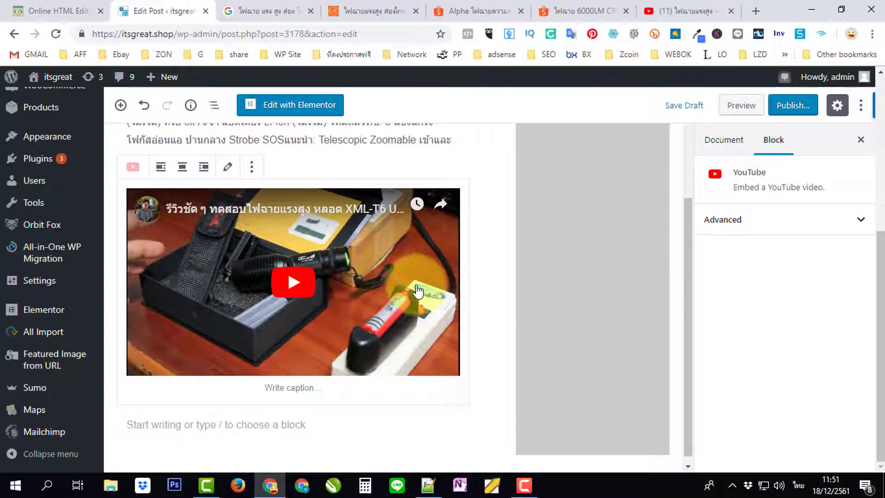
scroll(438, 304, "down", 1)
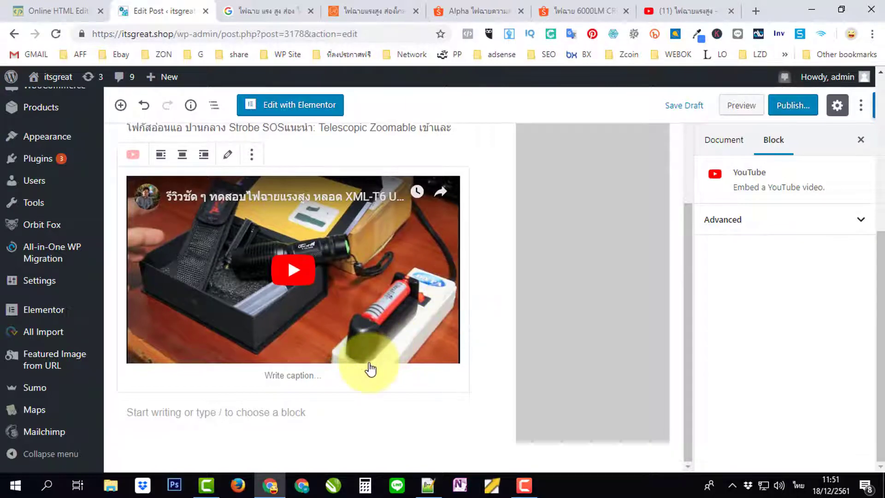
left_click(309, 414)
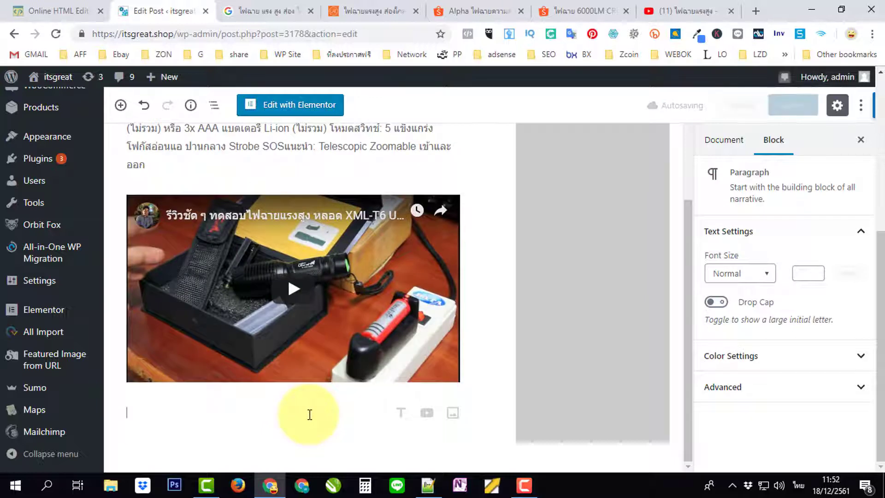
scroll(474, 337, "up", 15)
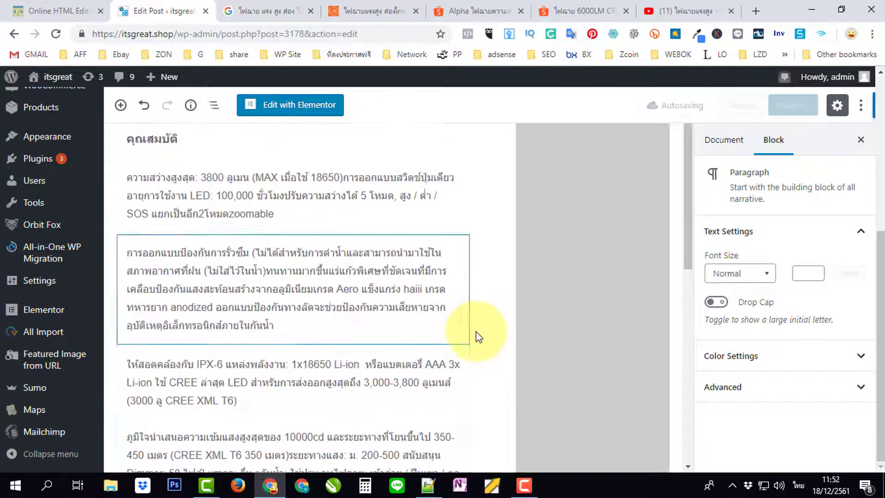
scroll(478, 336, "up", 2)
left_click(375, 277)
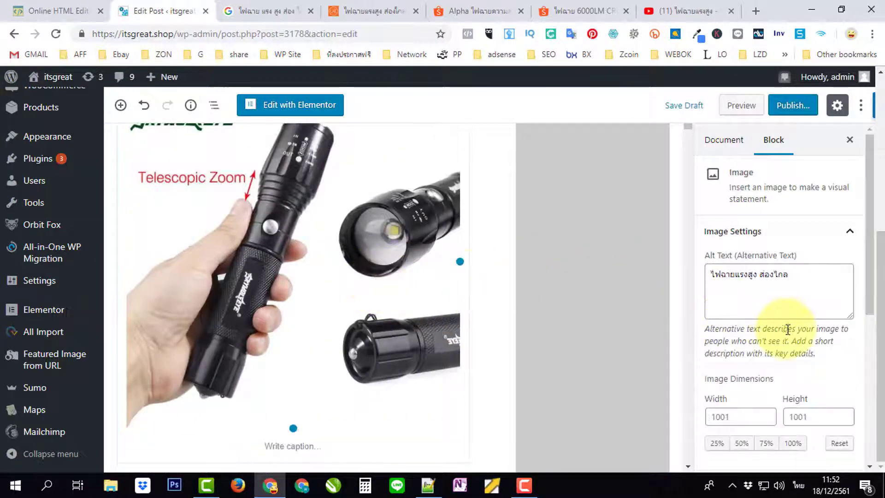
scroll(788, 334, "down", 5)
scroll(789, 336, "up", 1)
left_click_drag(784, 356, 706, 356)
right_click(748, 357)
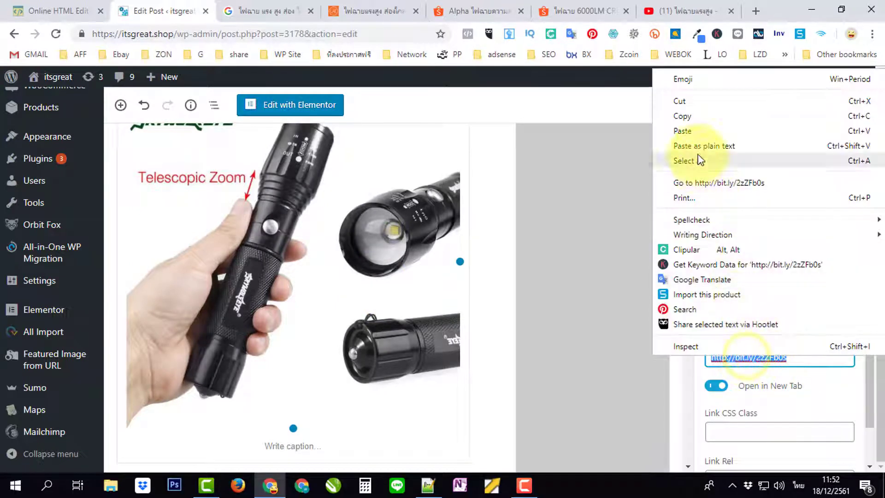
left_click(698, 118)
Insert a Button block below the embedded YouTube video.
scroll(542, 342, "down", 10)
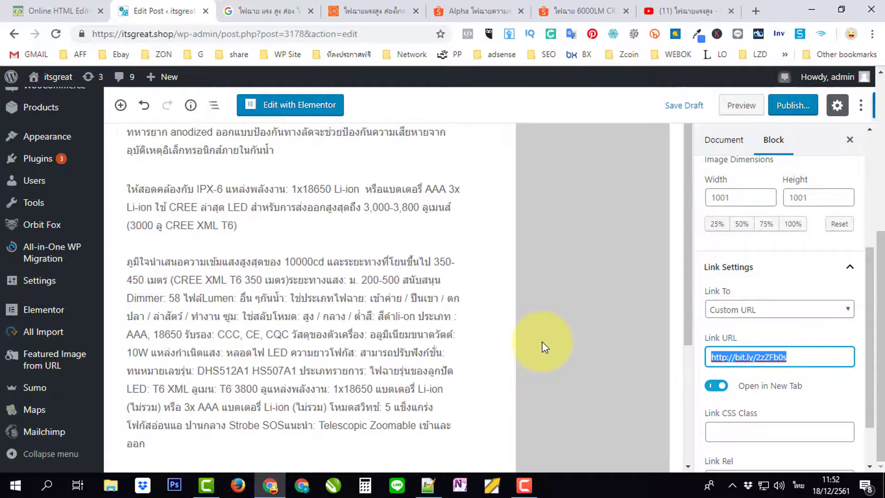
scroll(541, 341, "down", 2)
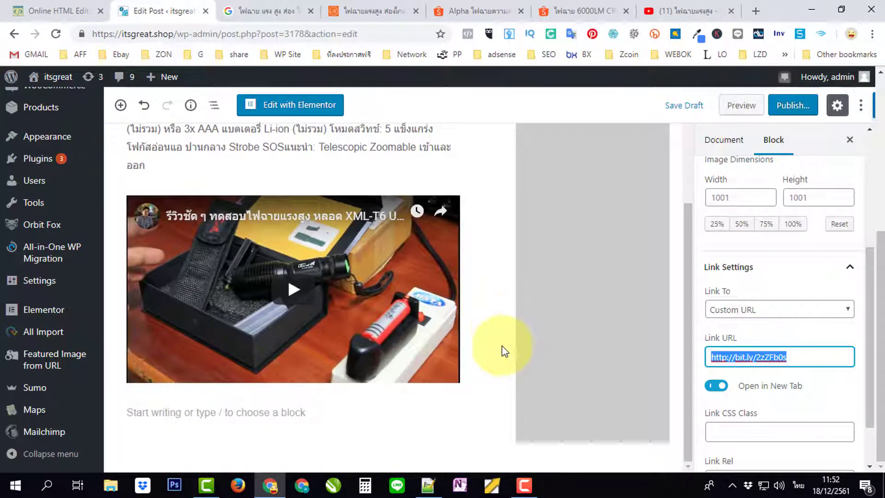
left_click(258, 415)
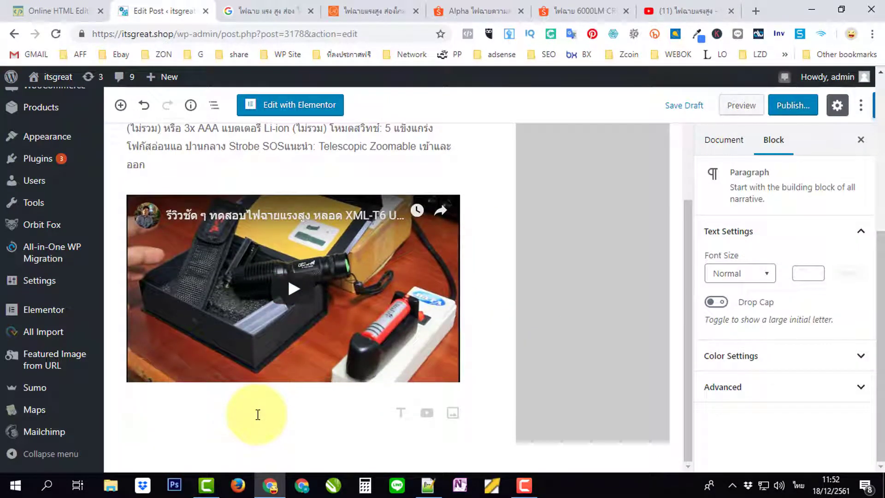
left_click(121, 106)
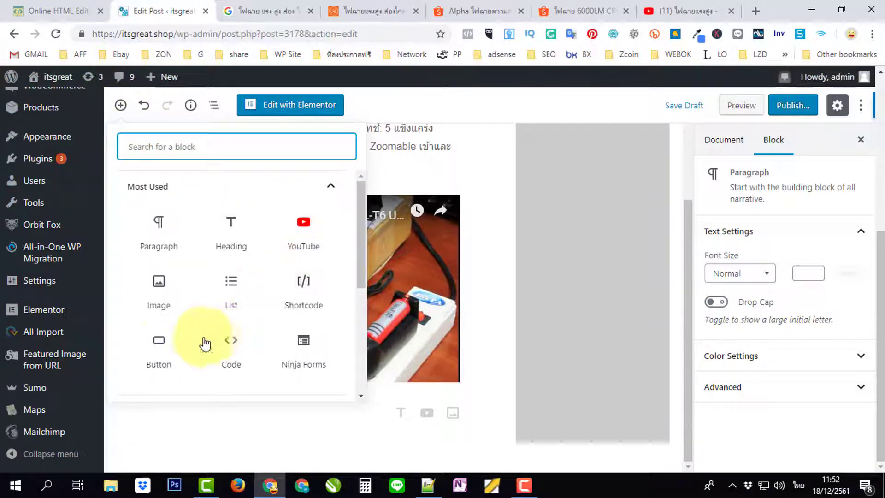
left_click(159, 350)
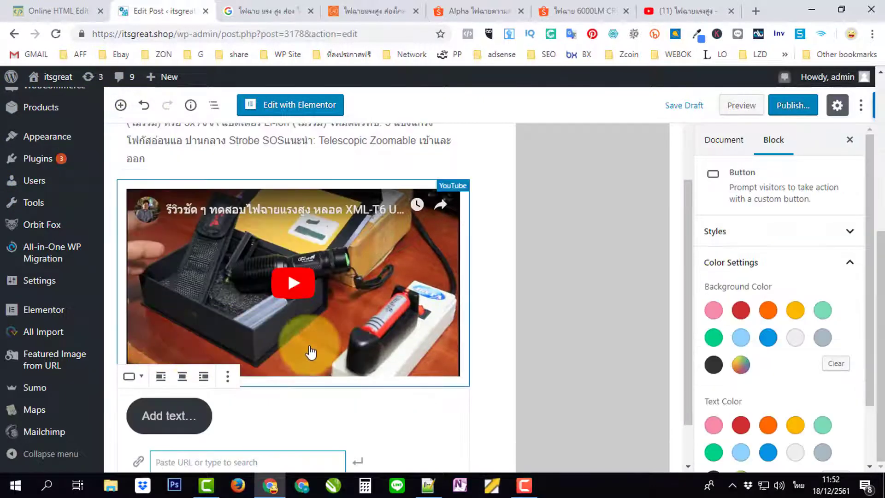
scroll(286, 359, "down", 2)
right_click(188, 371)
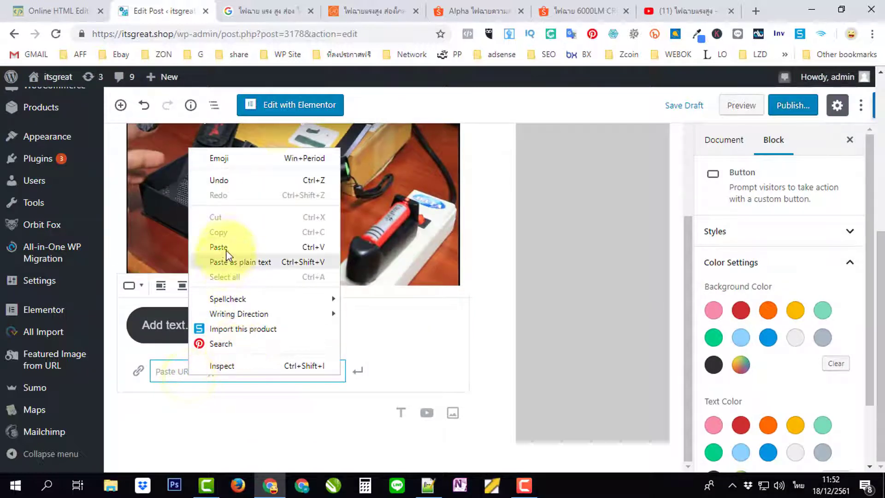
left_click(227, 246)
left_click(359, 372)
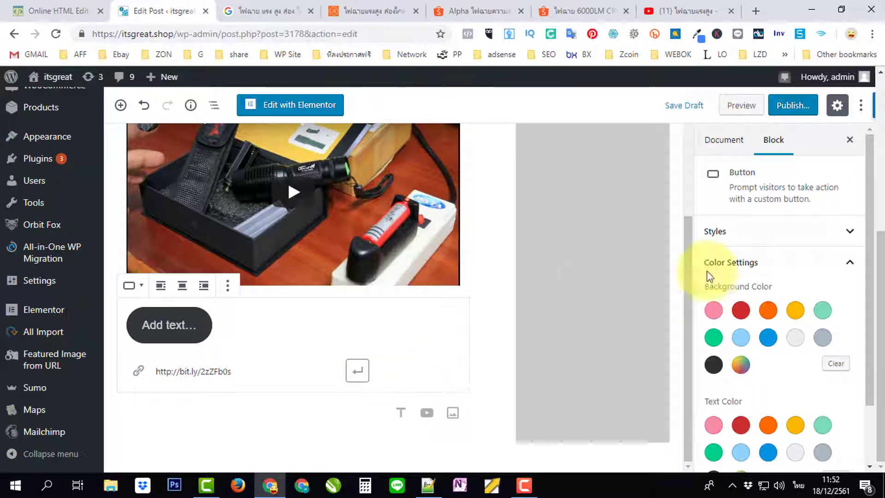
Compare the Squared and Outline styles, keep the button Rounded, and set its background color to red.
left_click(850, 232)
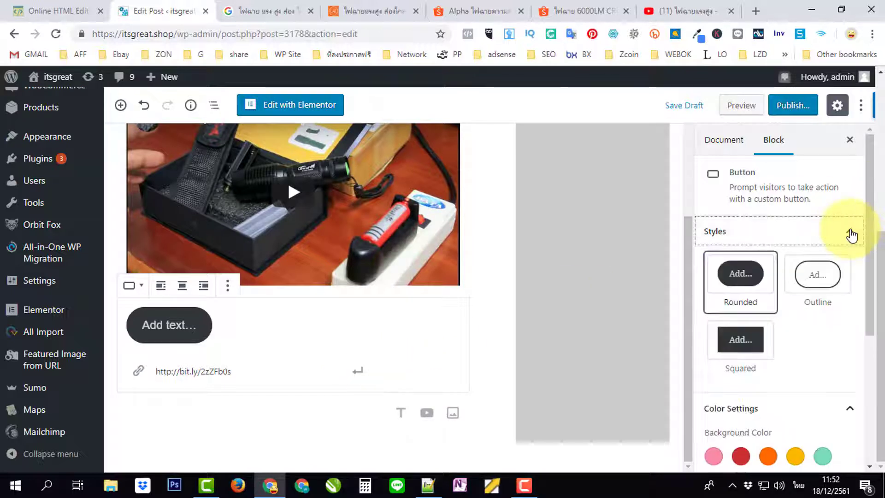
left_click(737, 350)
left_click(744, 273)
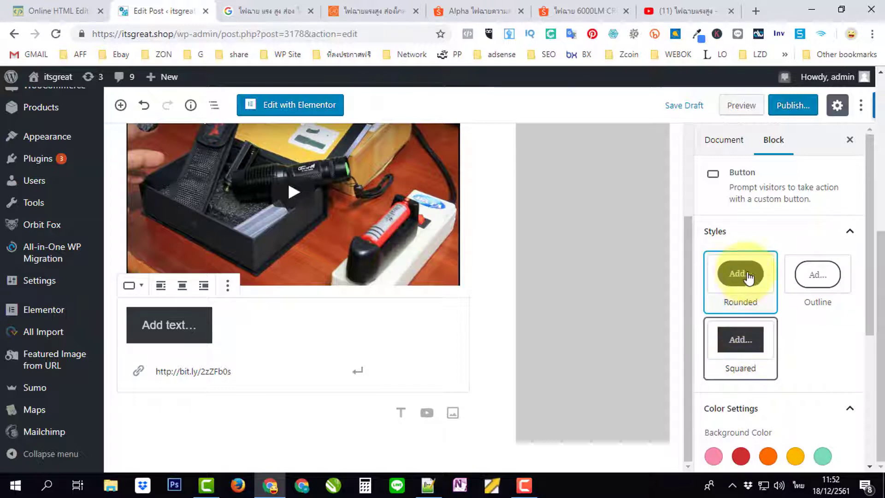
left_click(809, 274)
left_click(741, 274)
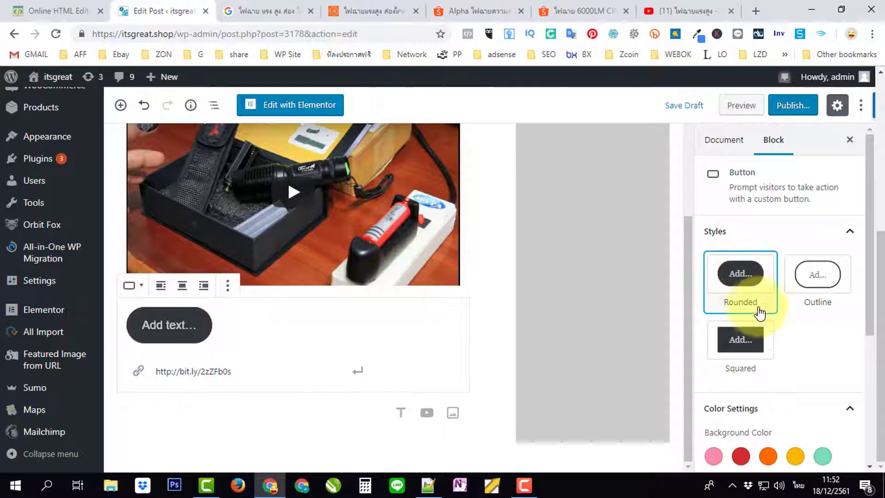
scroll(758, 313, "down", 1)
left_click(740, 391)
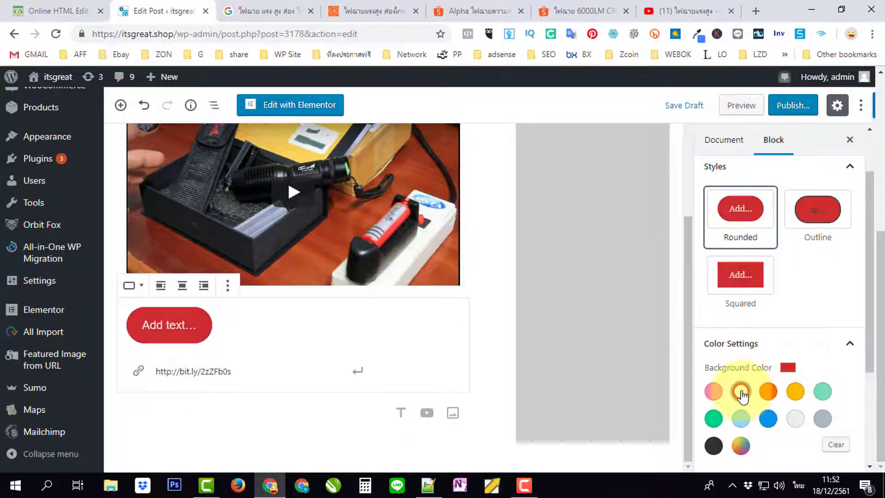
Set the button's text color to custom white, #ffffff.
scroll(743, 393, "down", 2)
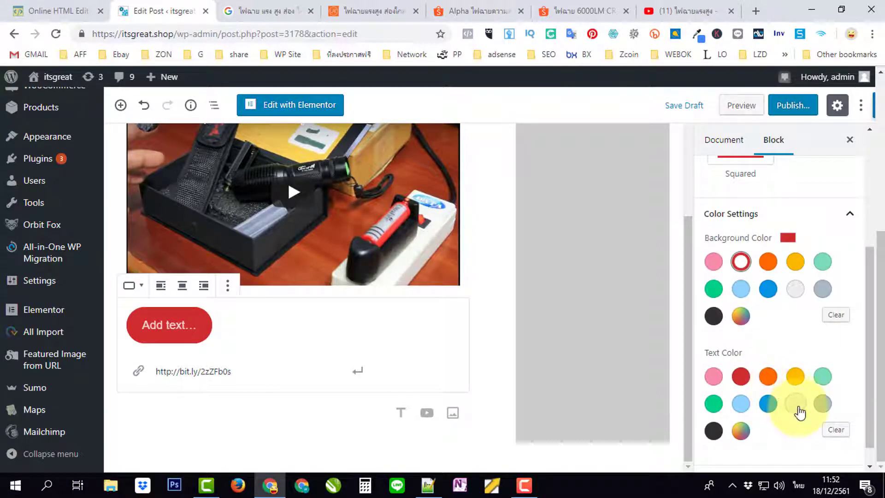
left_click(740, 431)
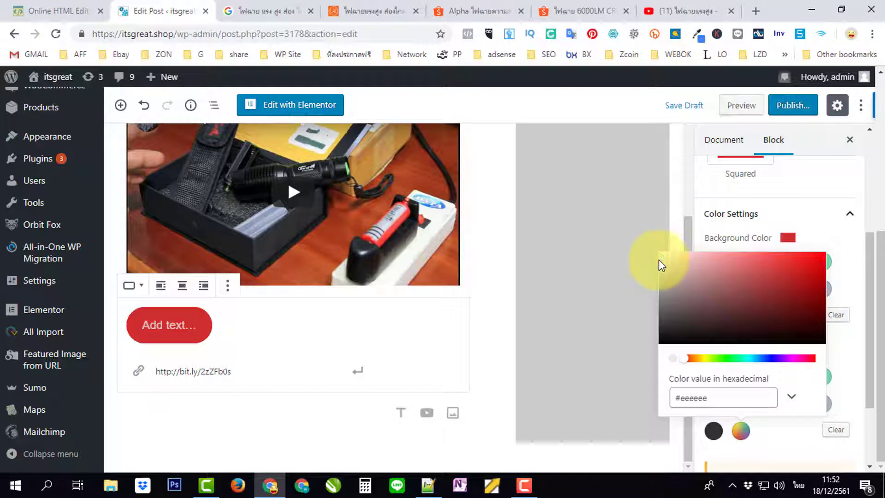
left_click_drag(659, 259, 670, 282)
left_click(740, 430)
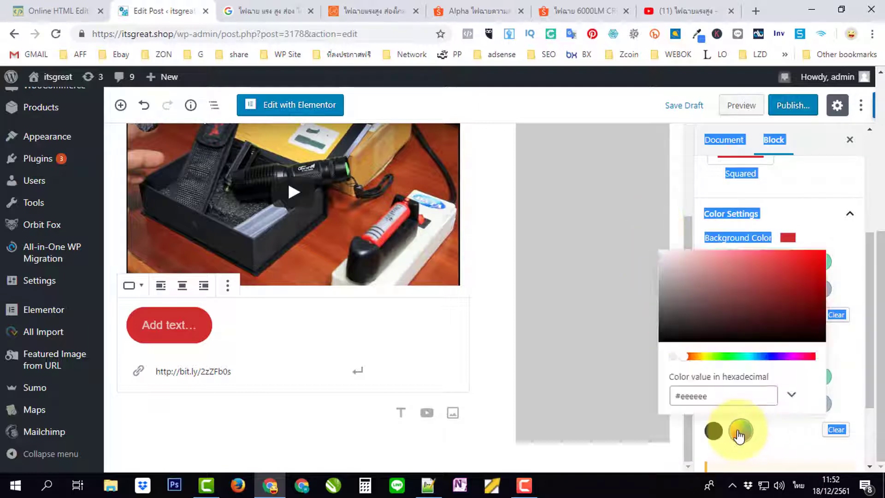
left_click_drag(715, 399, 691, 399)
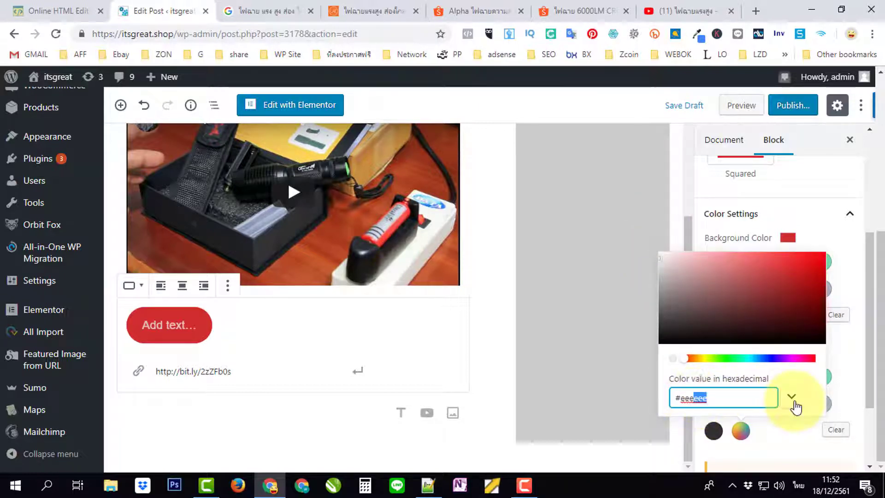
left_click(791, 396)
left_click(696, 395)
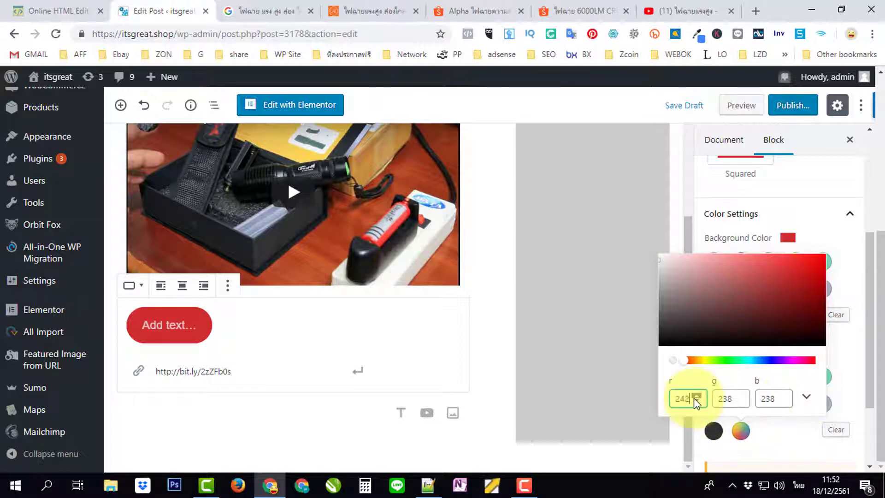
left_click(673, 361)
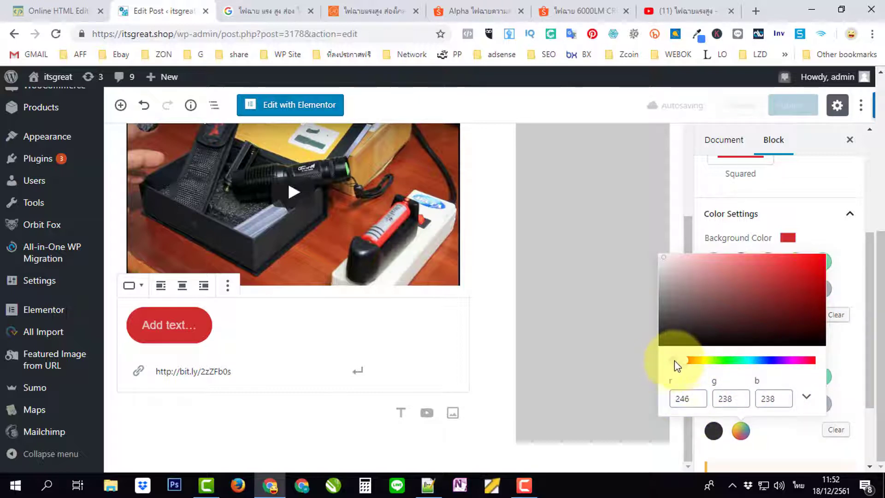
left_click(810, 399)
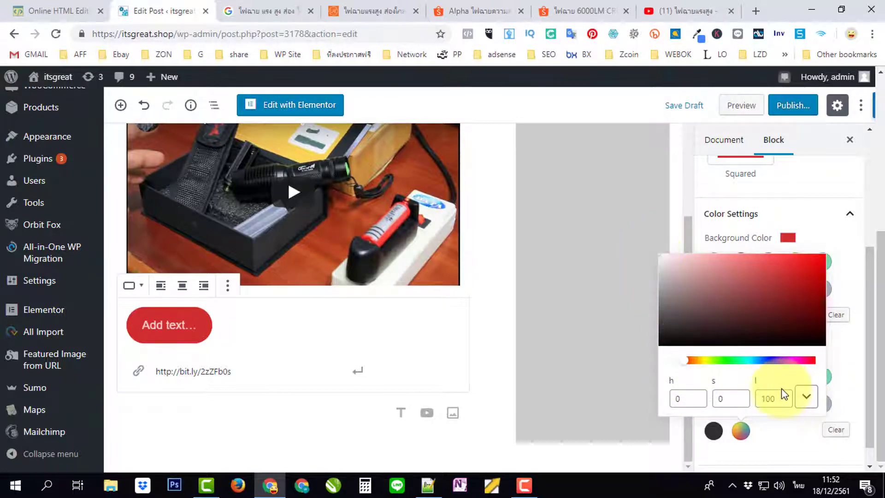
left_click(805, 396)
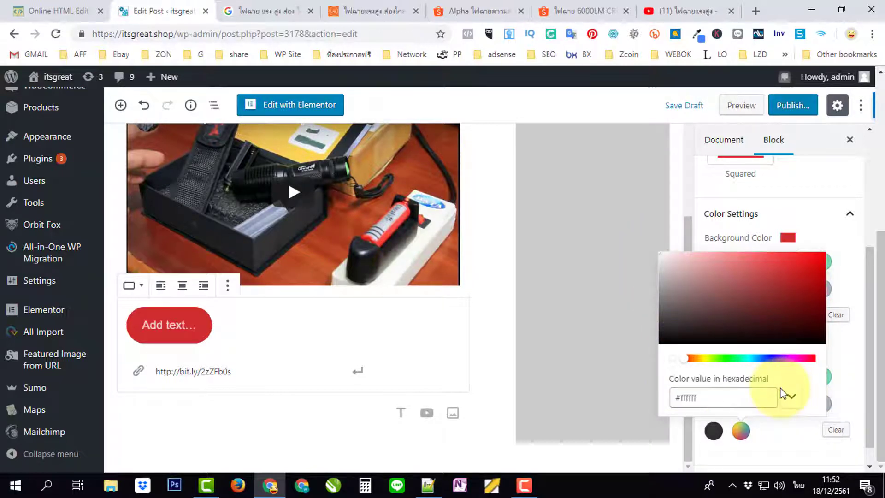
left_click(748, 401)
left_click(799, 437)
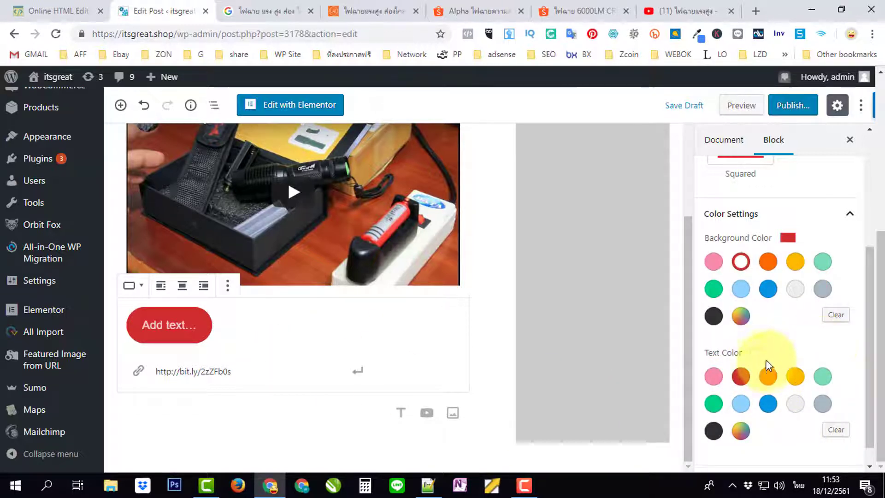
scroll(765, 362, "down", 1)
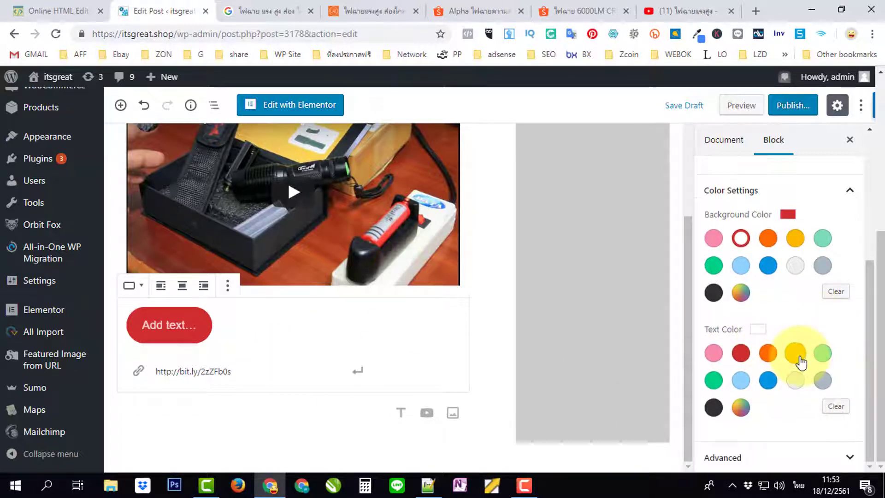
left_click(857, 459)
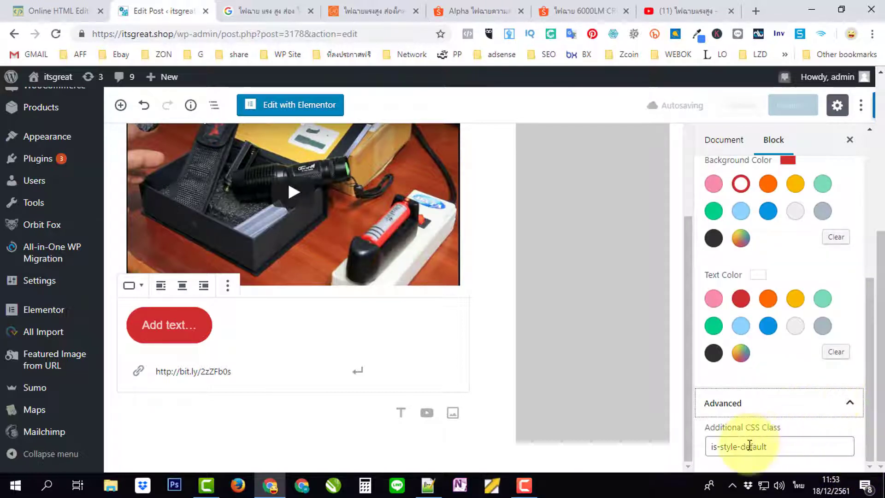
scroll(832, 410, "up", 6)
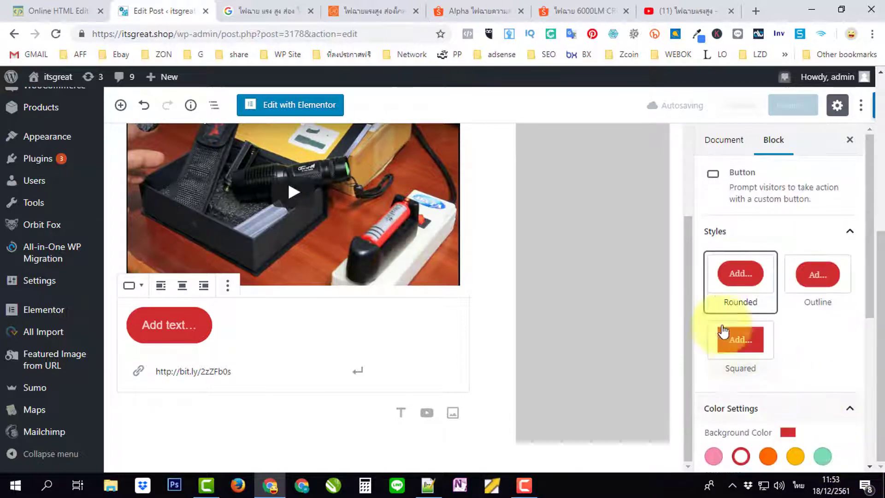
Label the button ดูรายละเอียดเพิ่มเติม and center-align it below the video.
left_click(167, 328)
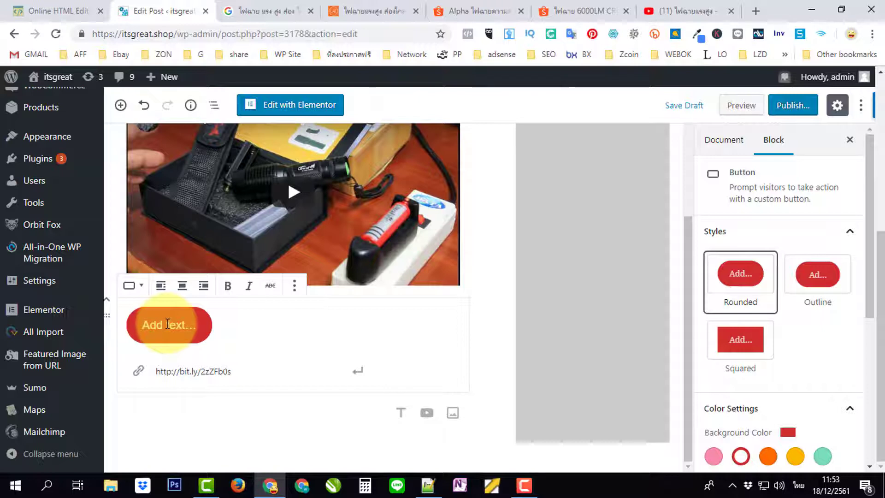
type("รา")
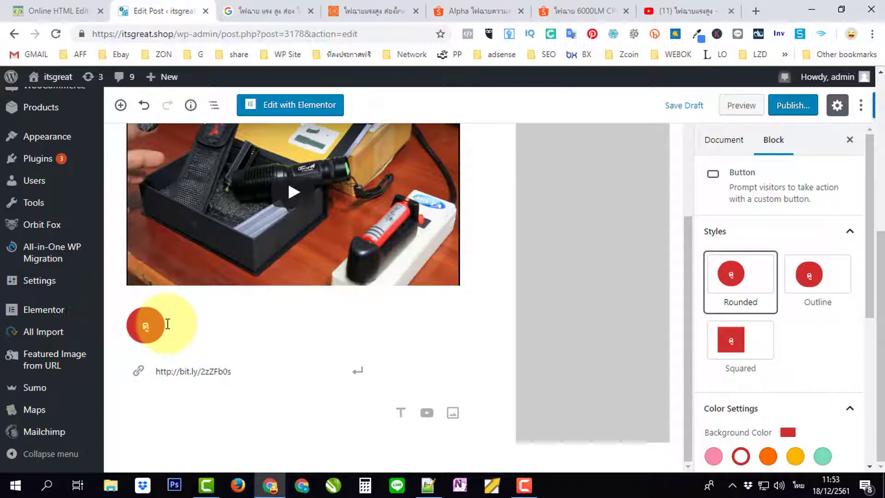
type("รายละเอียดเพ")
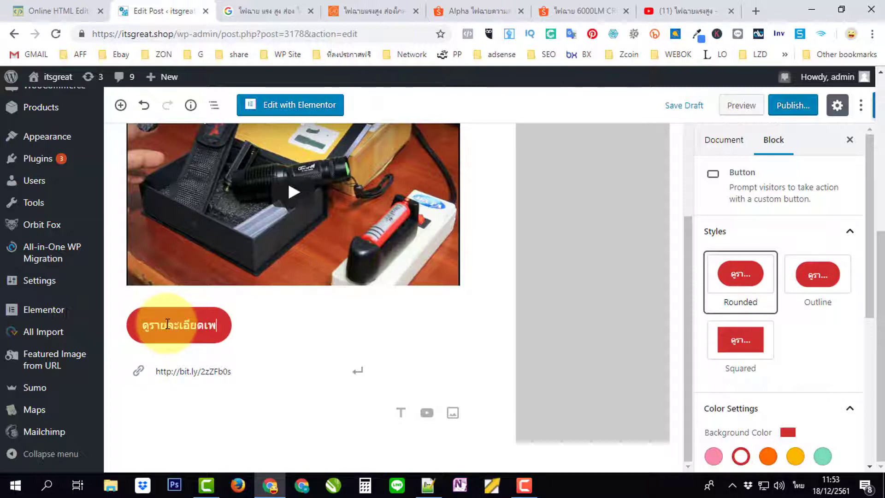
type("ิ่มเติม")
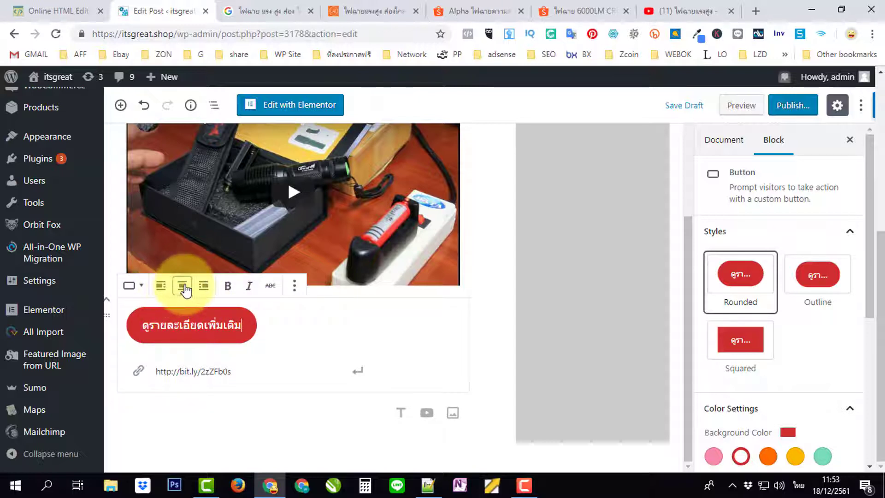
left_click(182, 285)
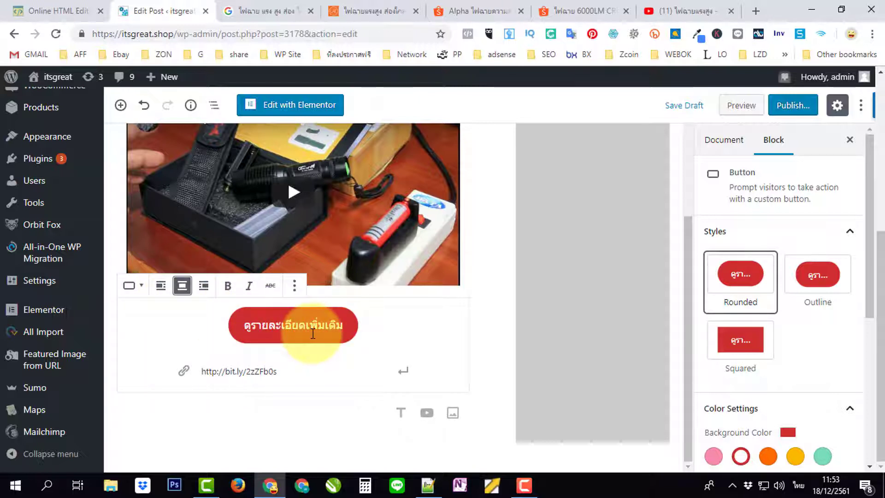
Check the permalink in the post's document settings and assign the post to the category โปรโมชั่น.
left_click(489, 301)
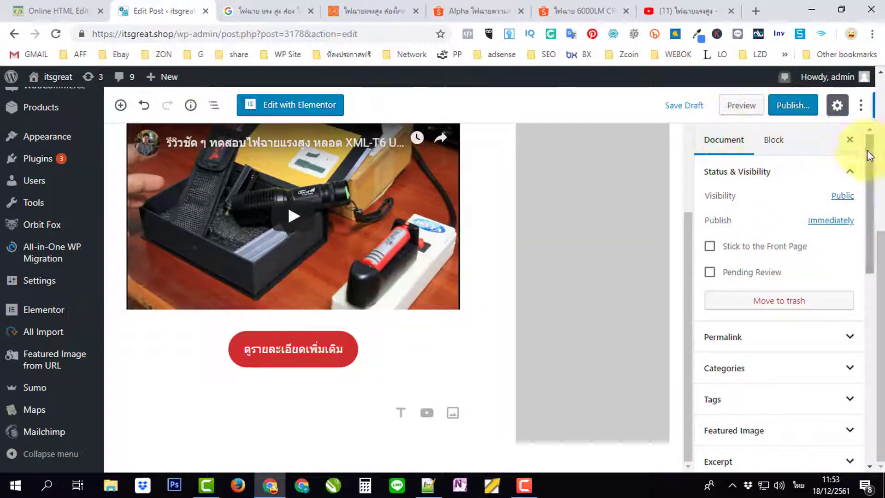
left_click(773, 141)
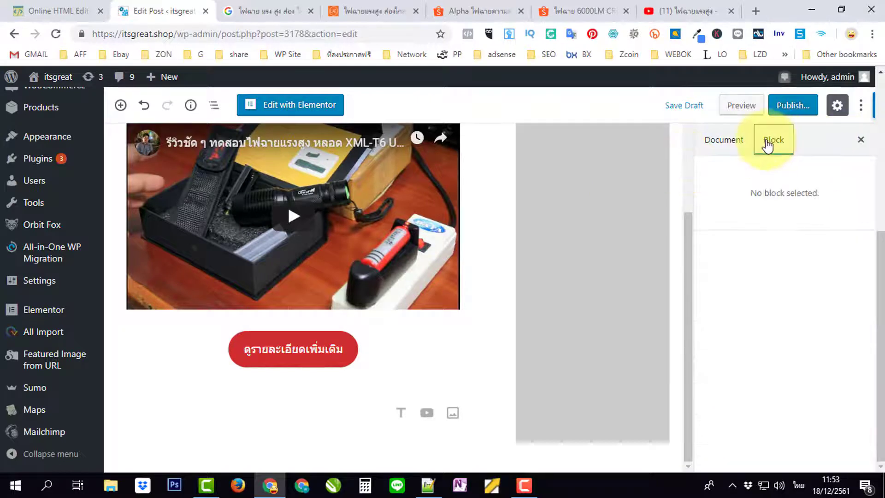
left_click(723, 140)
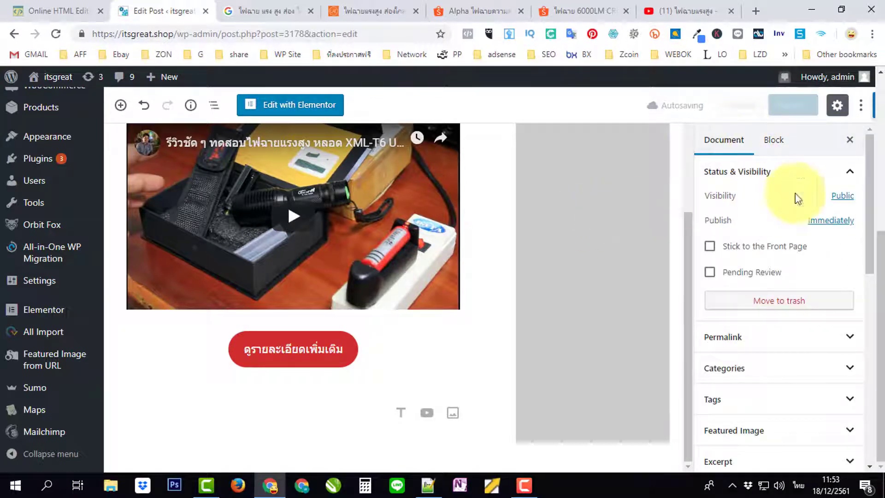
left_click(851, 175)
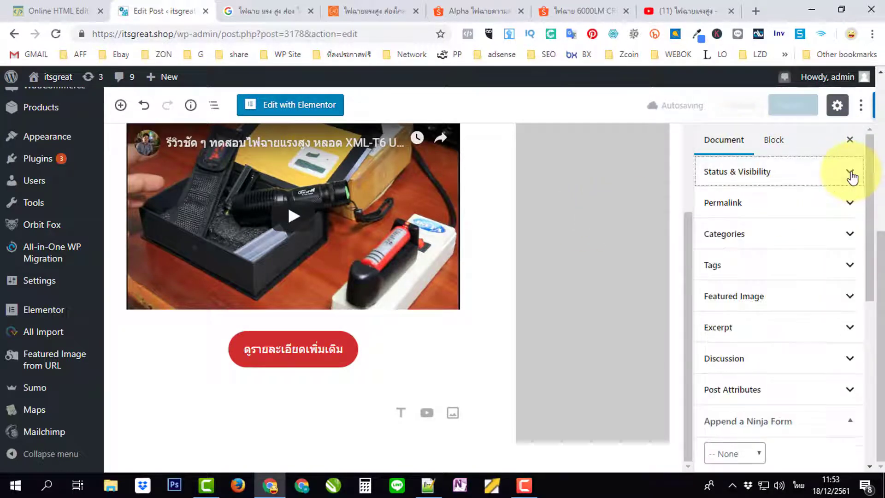
left_click(850, 205)
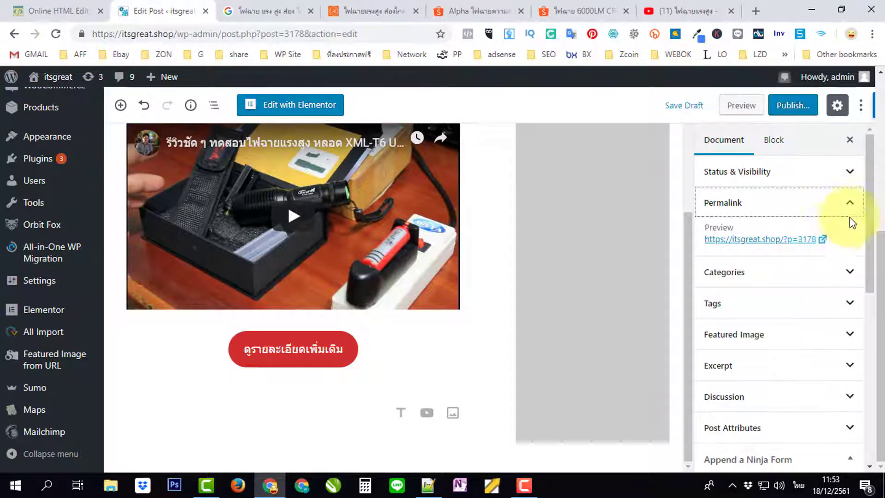
left_click(850, 206)
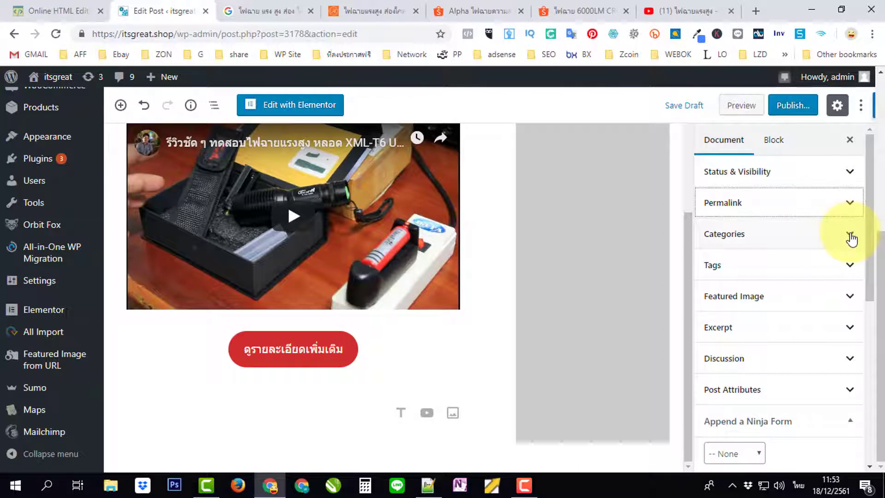
left_click(850, 236)
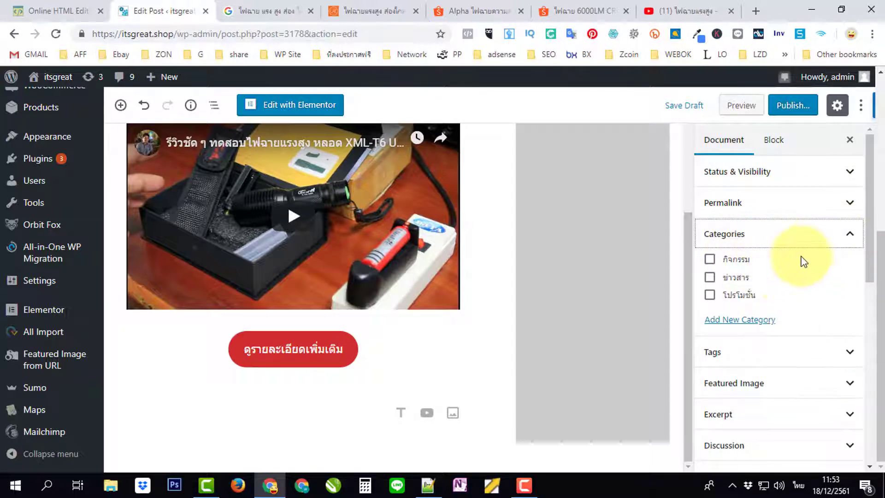
left_click(710, 296)
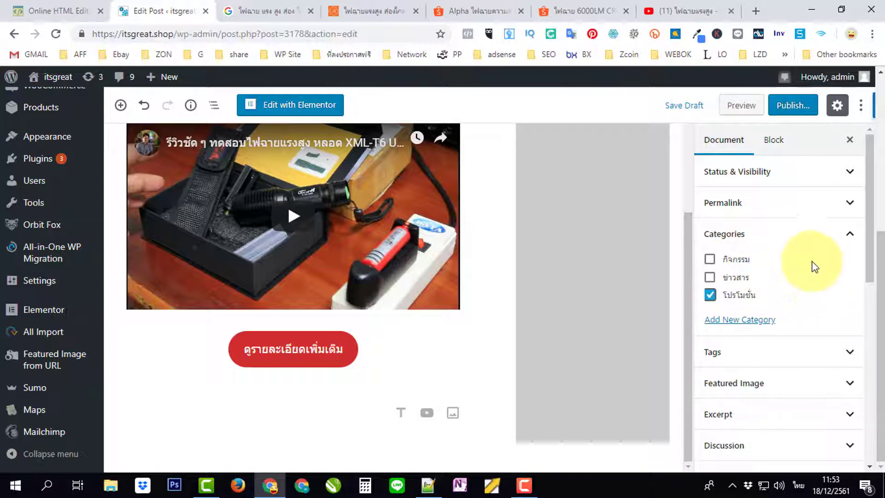
Enter ไฟฉายแรงสูง as a new tag for the post.
scroll(825, 274, "down", 1)
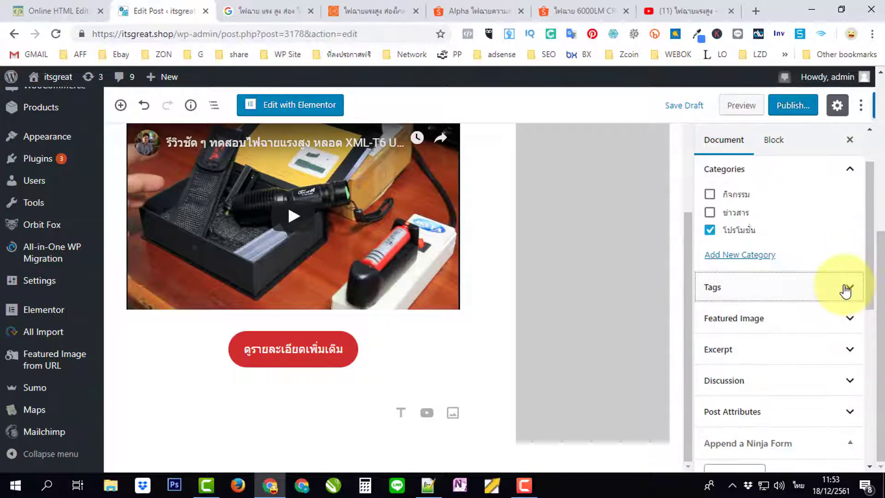
left_click(845, 291)
left_click(746, 331)
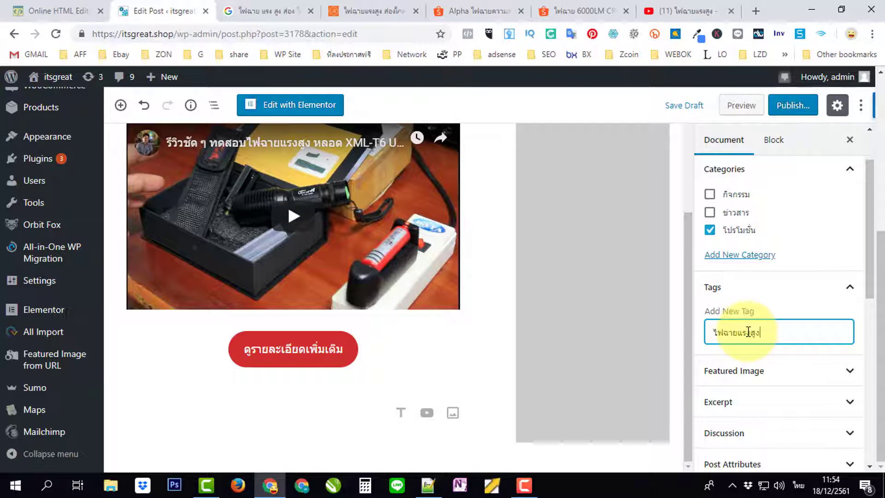
Upload ไฟฉายแรงสูง139.jpg from the Desktop as the candidate for the post's featured image.
scroll(747, 338, "down", 2)
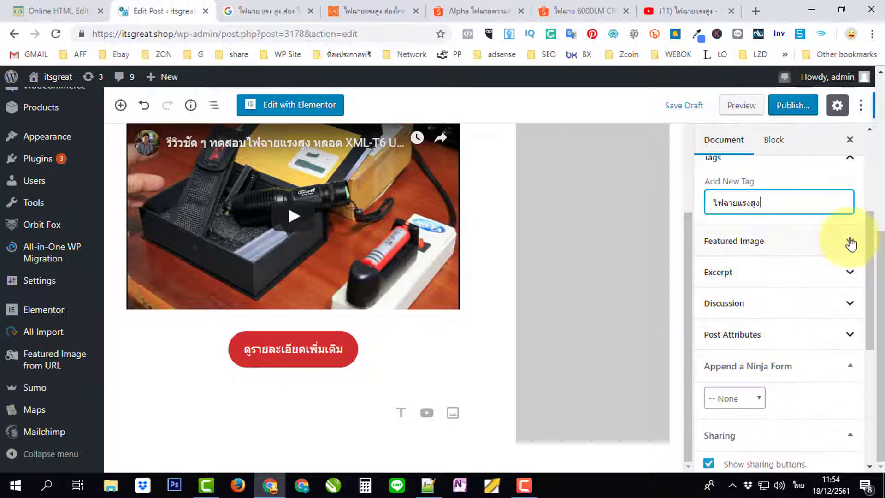
left_click(850, 241)
left_click(767, 272)
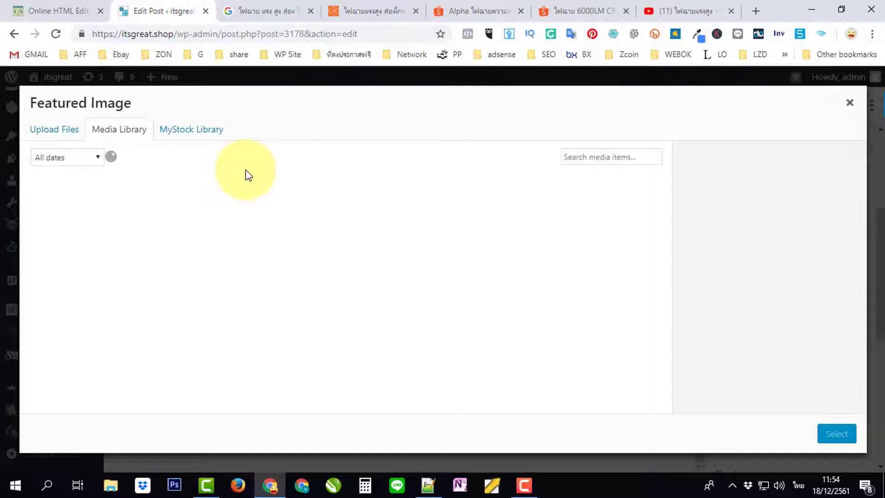
left_click(60, 132)
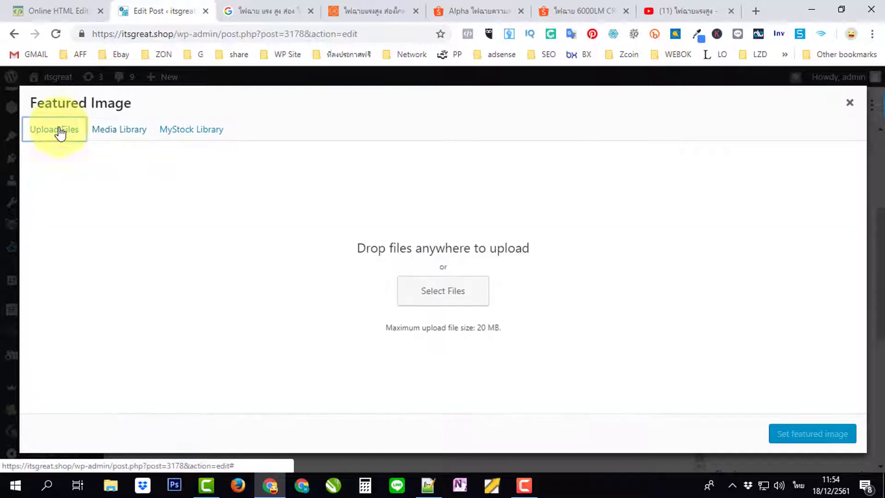
left_click(421, 294)
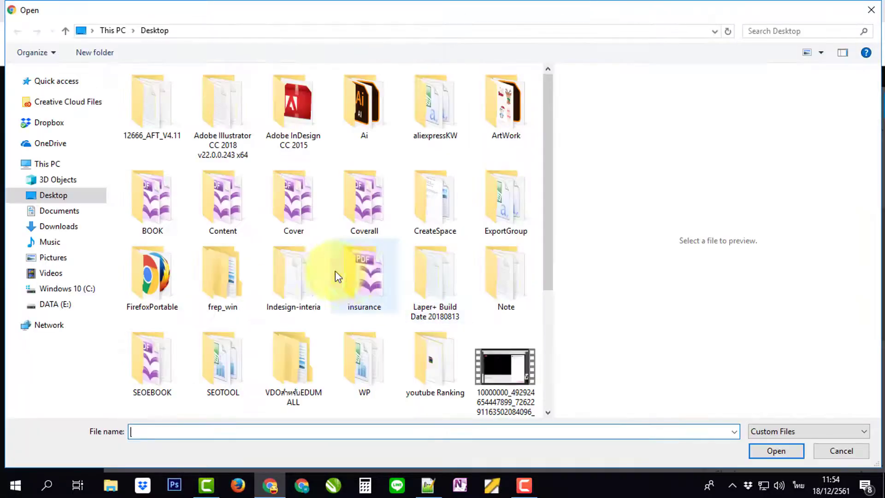
scroll(335, 272, "down", 5)
double_click(223, 361)
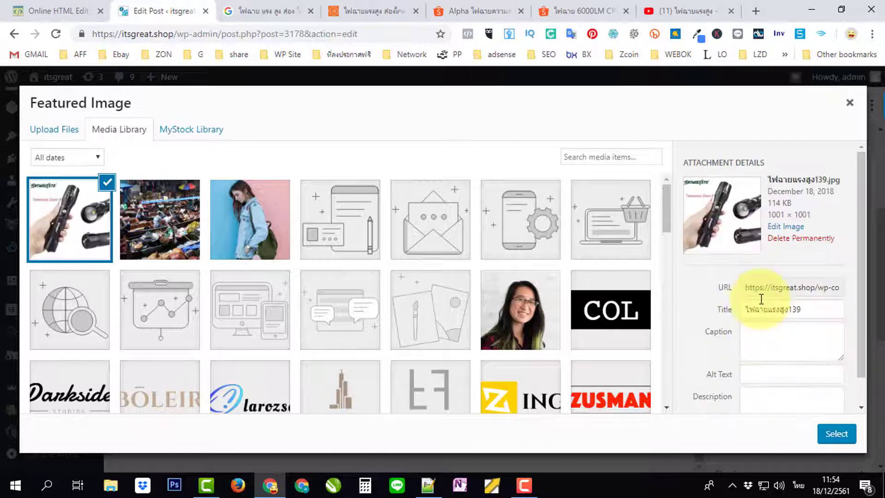
Fill the uploaded image's alt text and description with ไฟฉายแรงสูง, reusing its title text, and set it as the featured image.
left_click_drag(787, 310, 706, 315)
key("ctrl+c")
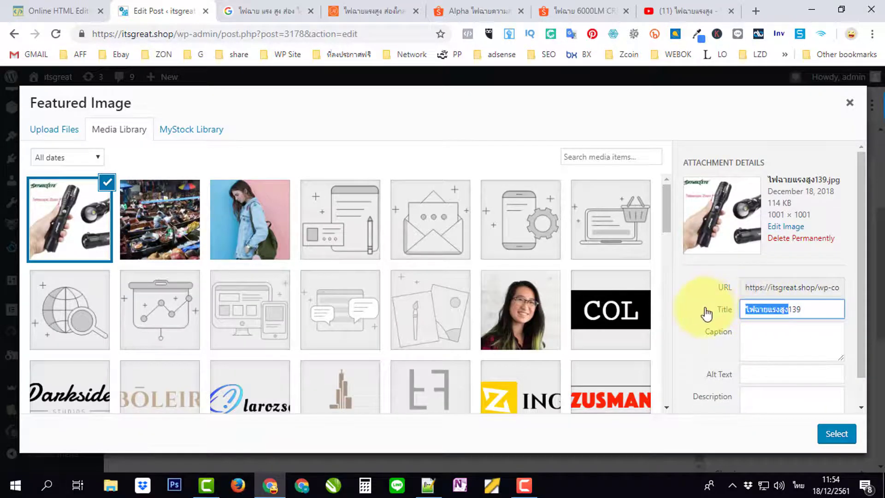
left_click(770, 376)
key("ctrl+v")
left_click(766, 395)
key("ctrl+v")
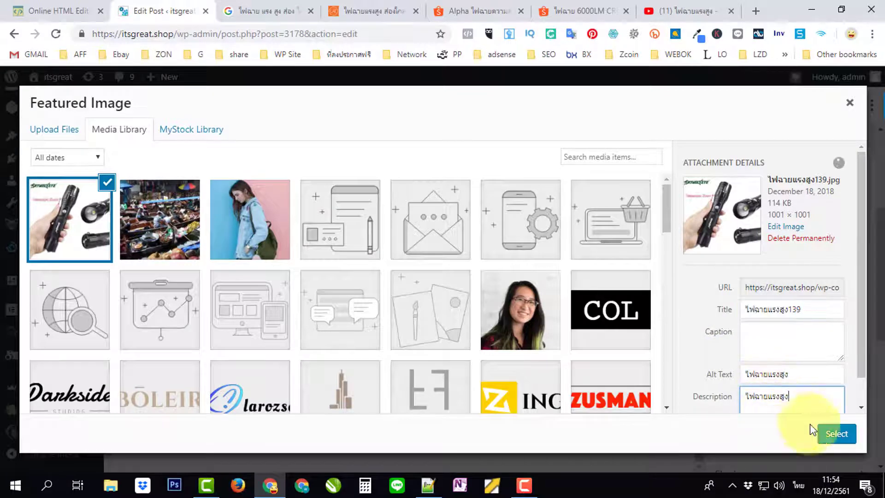
left_click(838, 438)
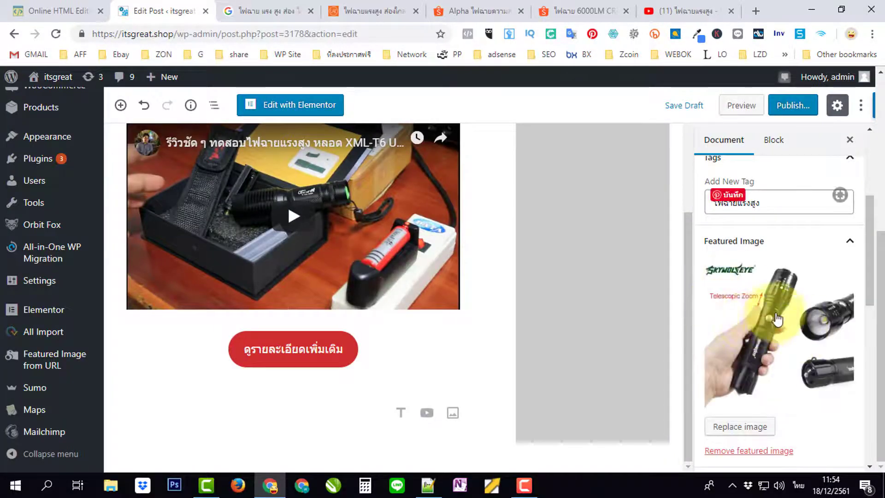
Copy the entire introductory paragraph beneath the post title.
scroll(612, 252, "up", 2)
scroll(613, 252, "down", 5)
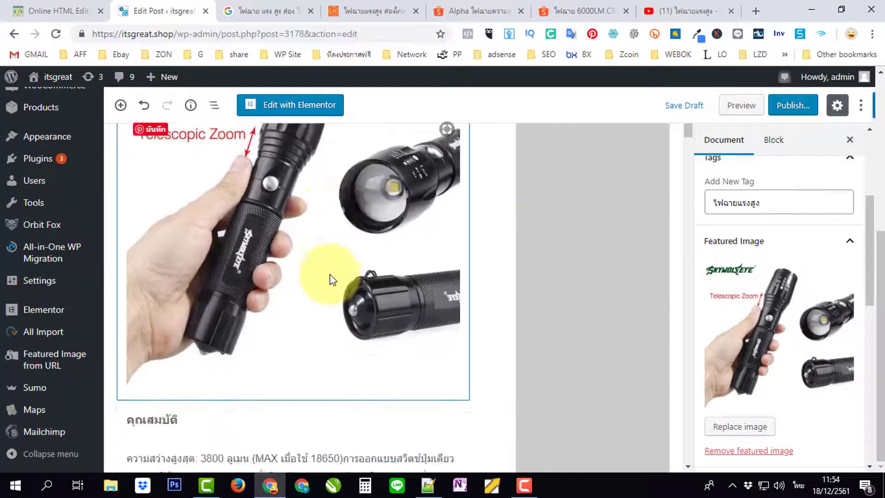
scroll(322, 269, "up", 5)
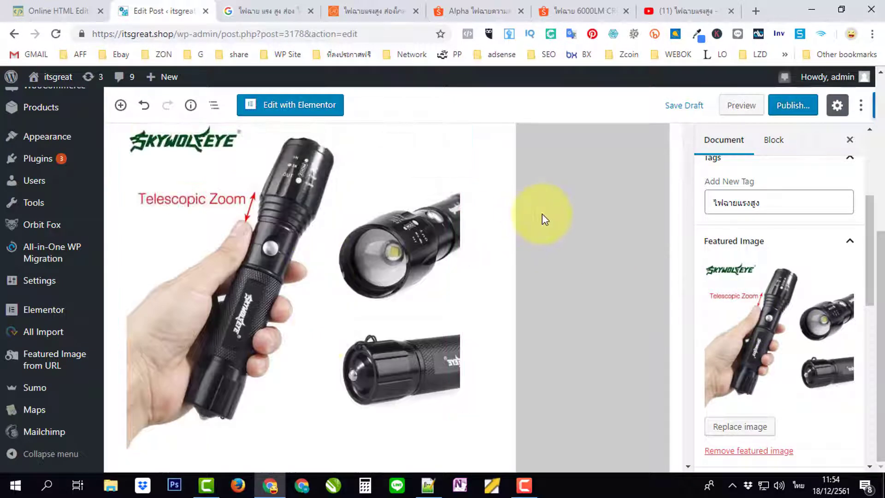
scroll(843, 243, "up", 10)
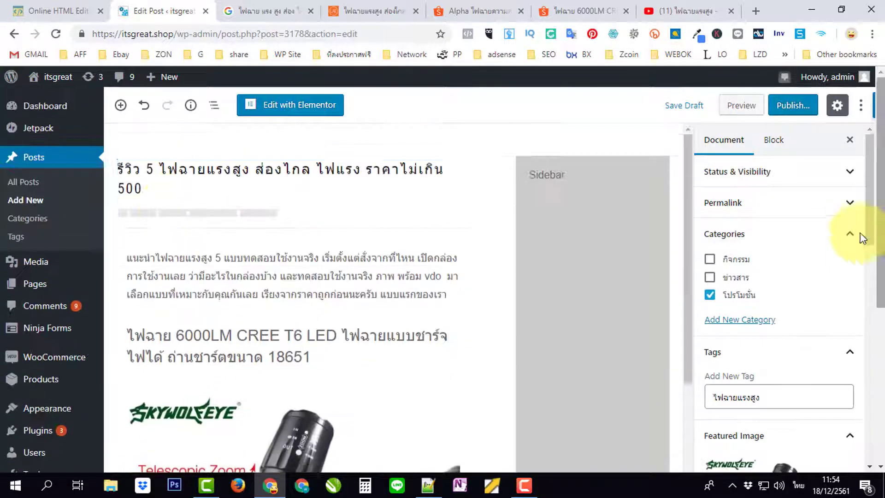
left_click(126, 256)
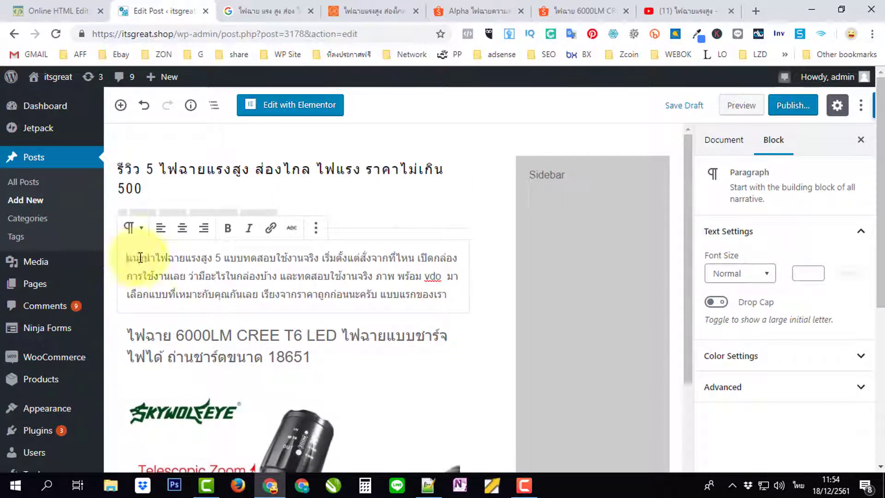
left_click_drag(140, 257, 498, 302)
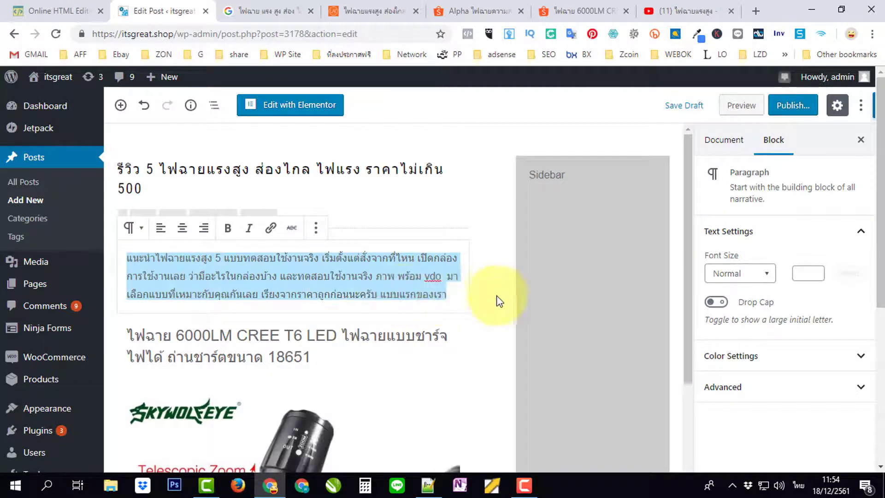
Paste the copied introduction into the post's excerpt in the document settings.
scroll(863, 283, "down", 6)
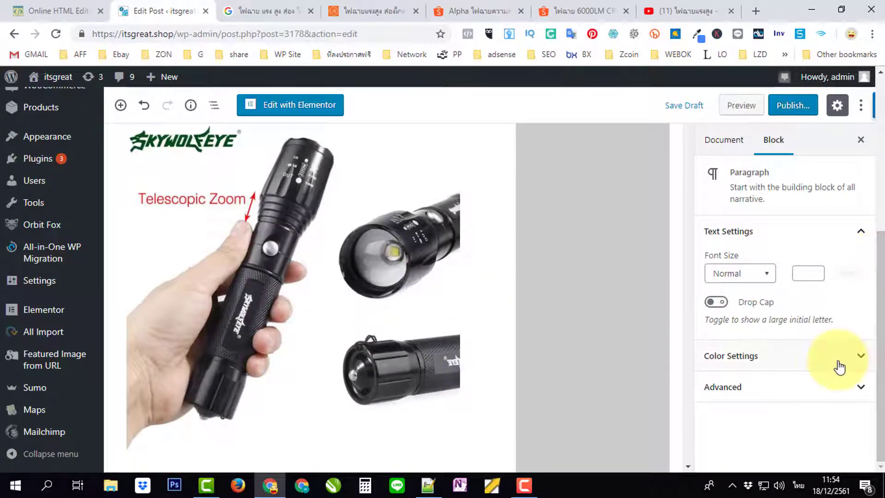
left_click(861, 236)
left_click(604, 248)
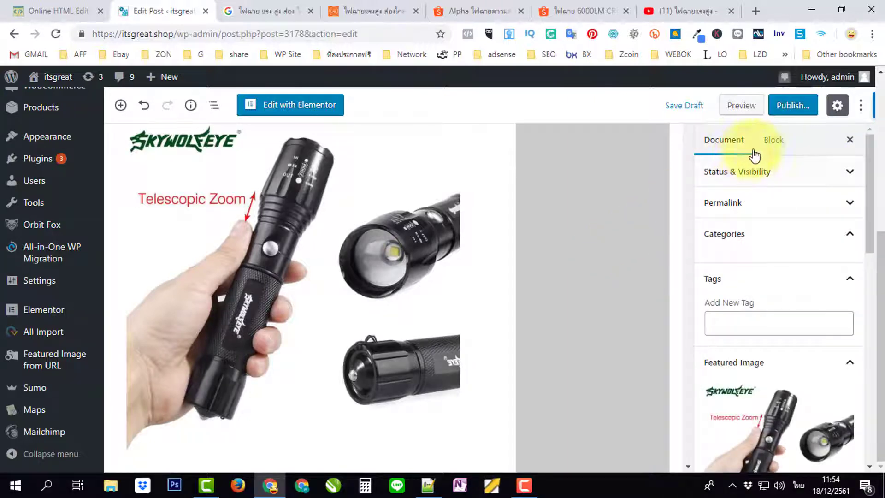
left_click(777, 141)
left_click(736, 140)
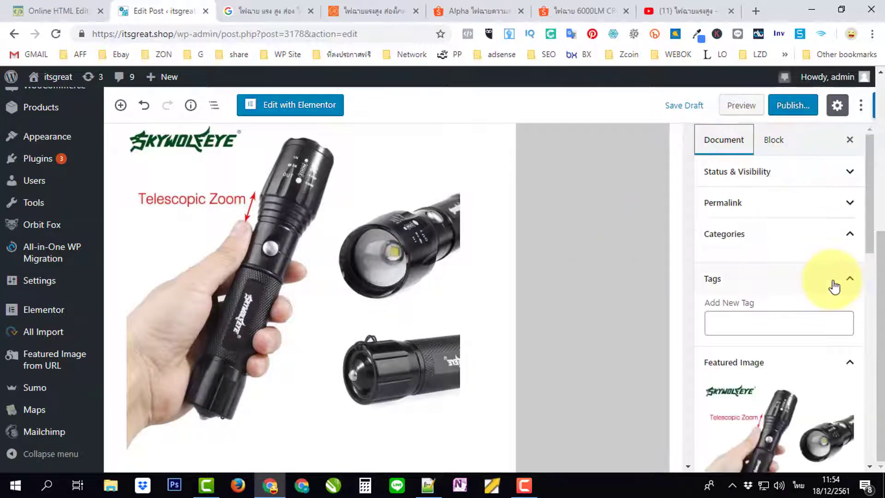
scroll(834, 286, "down", 4)
scroll(835, 287, "down", 5)
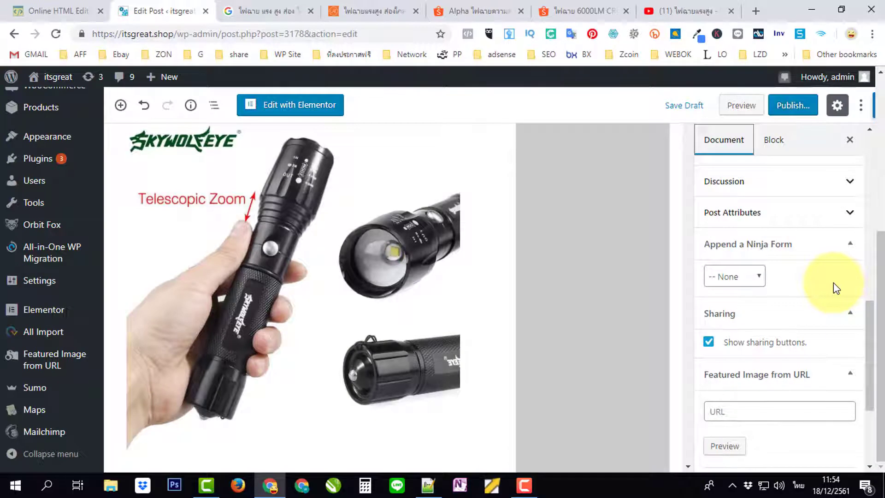
scroll(833, 283, "up", 2)
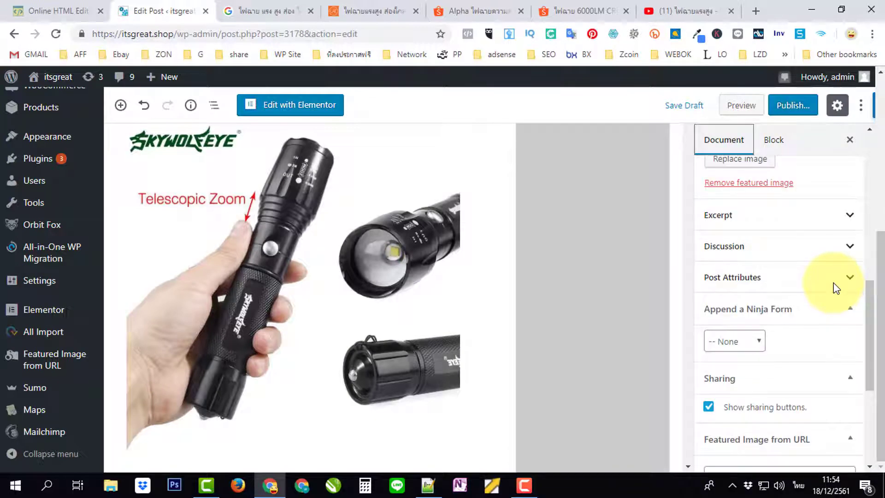
left_click(849, 216)
left_click(768, 260)
key("ctrl+v")
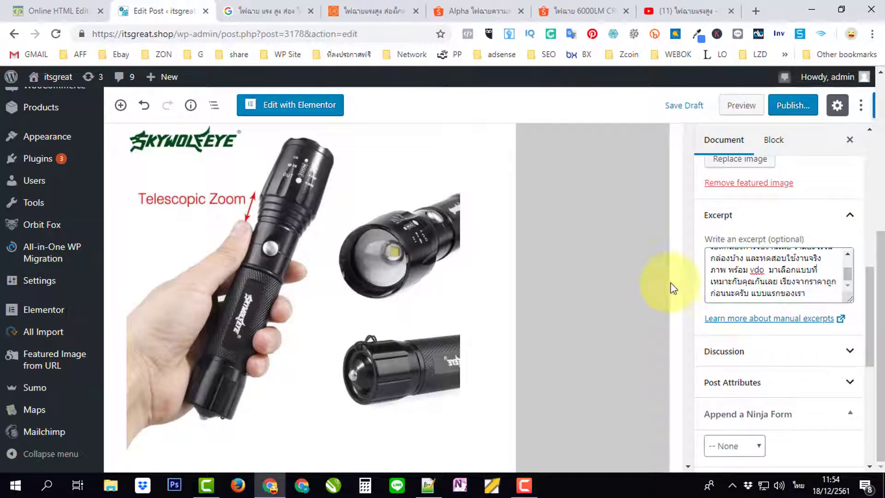
Preview the post and test the flashlight image's affiliate link, closing the Shopee product page after checking it.
scroll(784, 322, "down", 2)
scroll(784, 322, "down", 5)
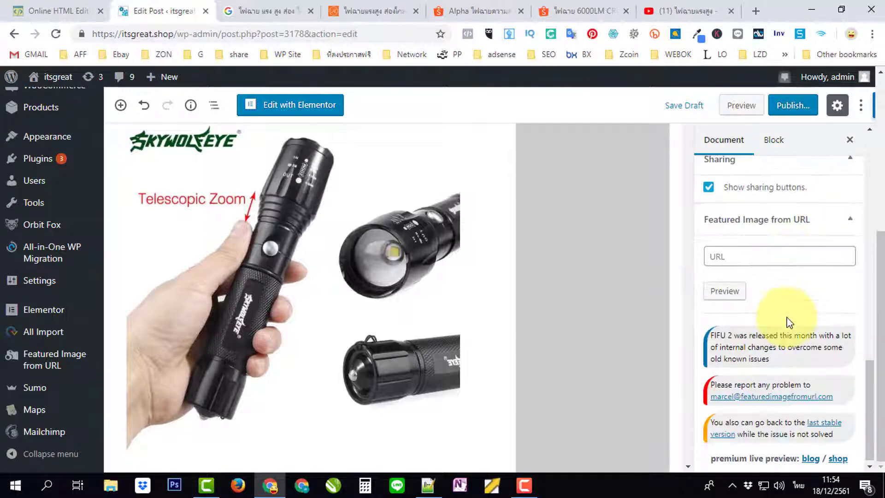
left_click(743, 107)
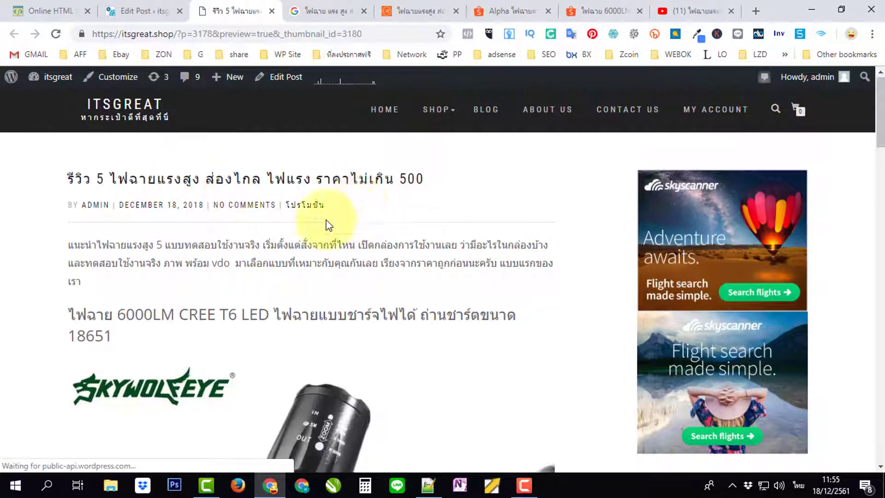
scroll(199, 282, "down", 1)
scroll(199, 282, "down", 5)
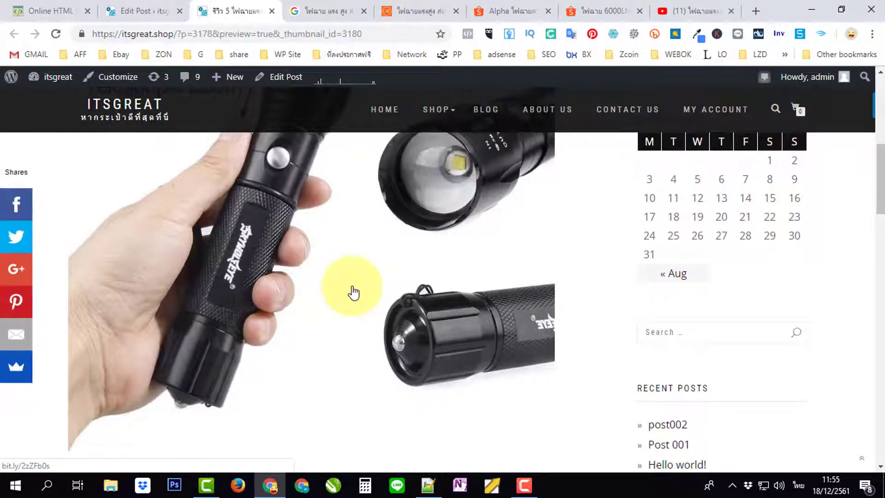
left_click(354, 292)
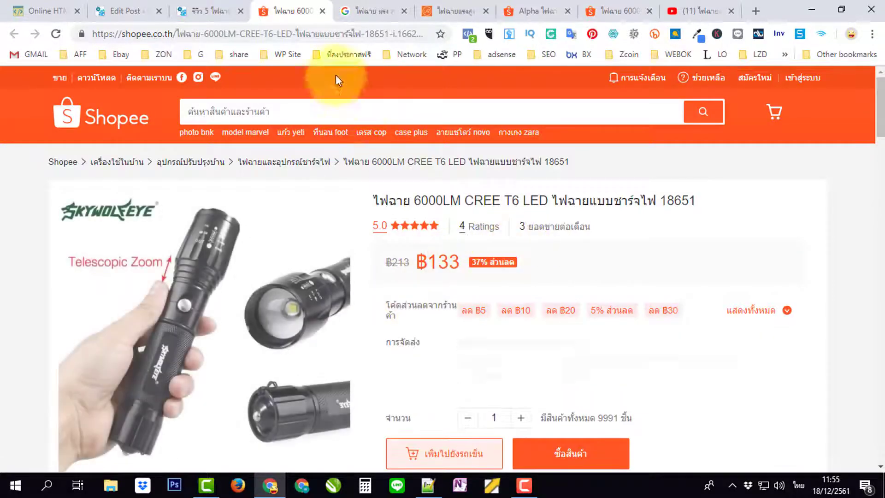
left_click(322, 11)
Check the specifications text in the preview and test playback of the embedded review video, pausing it after the check.
scroll(385, 309, "down", 5)
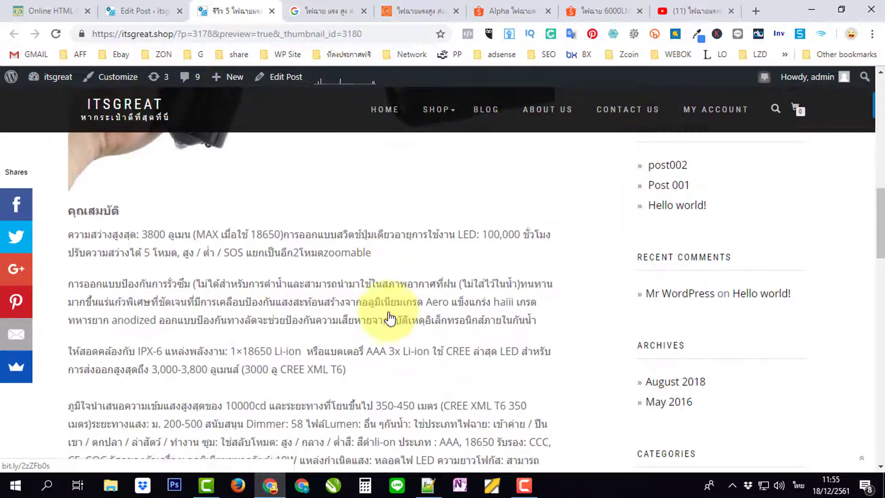
scroll(389, 318, "down", 6)
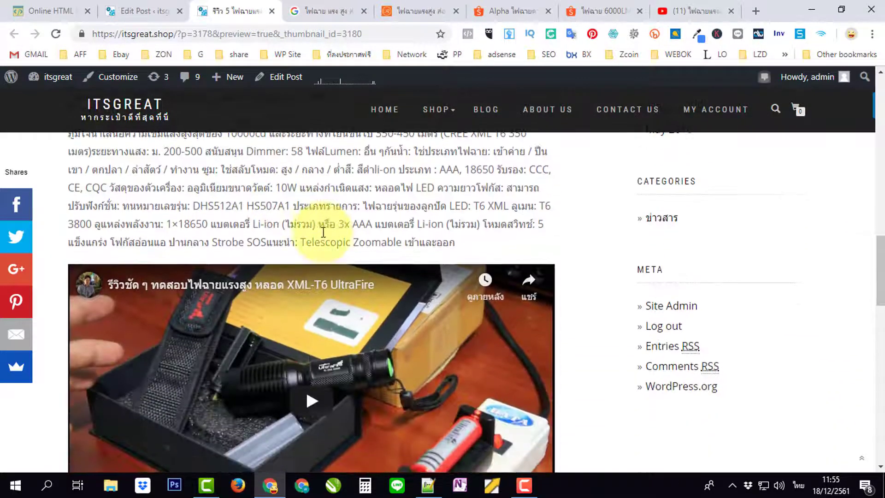
scroll(323, 232, "down", 3)
left_click(310, 288)
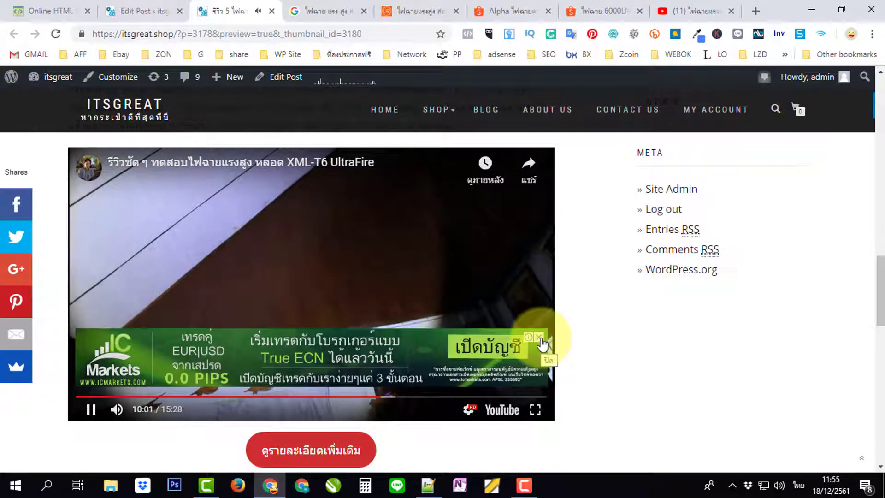
left_click(90, 409)
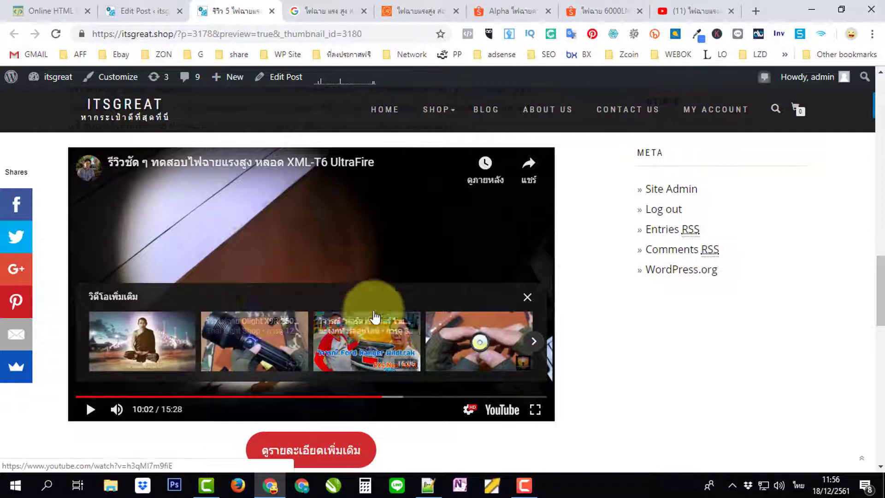
Test the link of the ดูรายละเอียดเพิ่มเติม button, return to the preview and review the page from the product image down to the button.
scroll(631, 322, "down", 3)
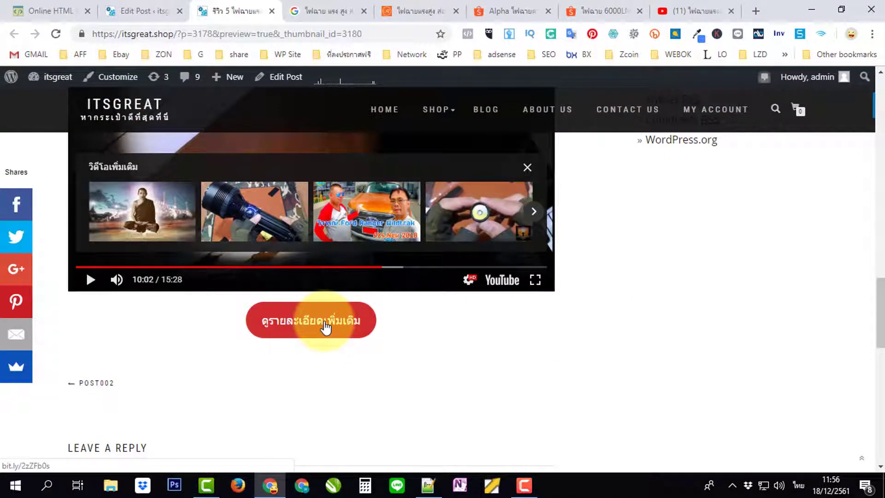
left_click(325, 328)
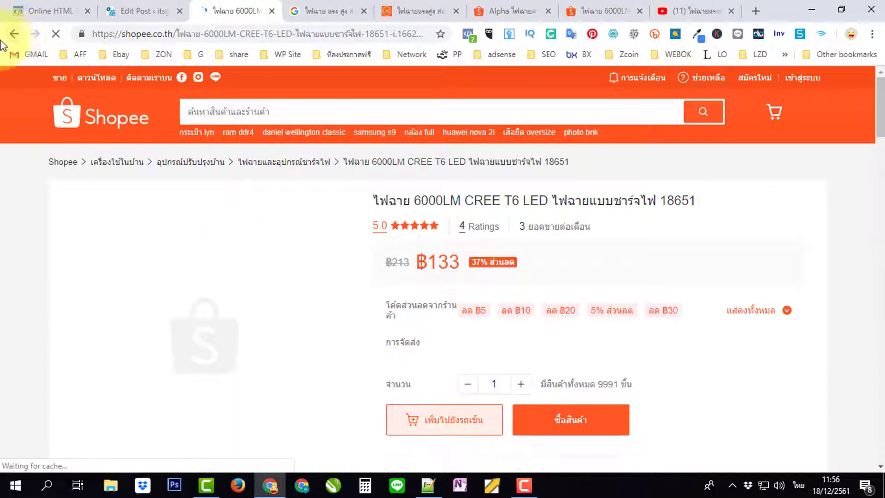
left_click(15, 33)
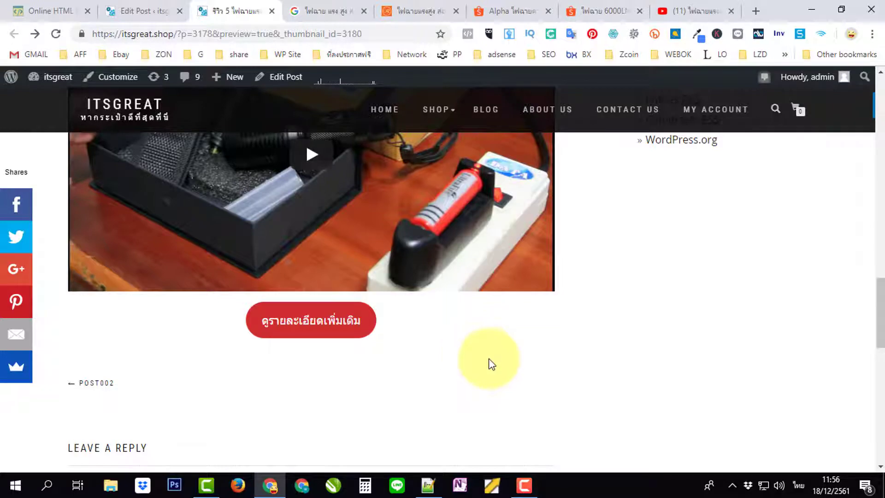
scroll(488, 359, "up", 15)
scroll(457, 312, "up", 5)
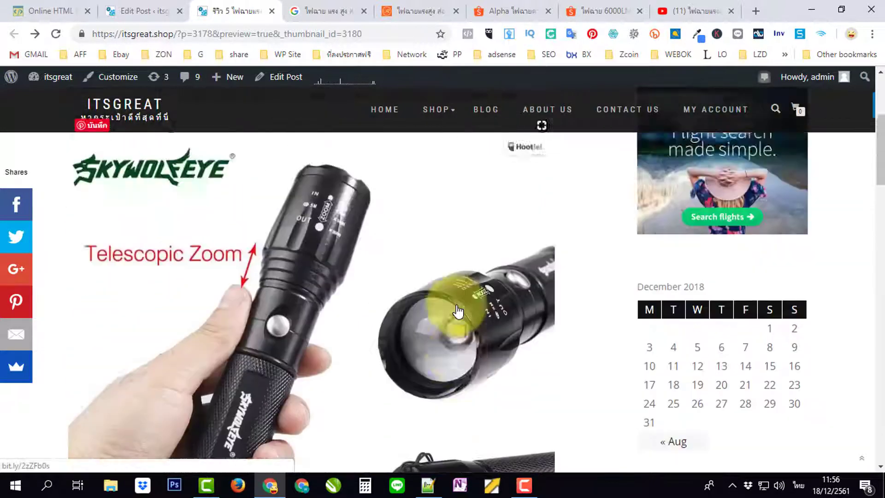
scroll(422, 278, "down", 18)
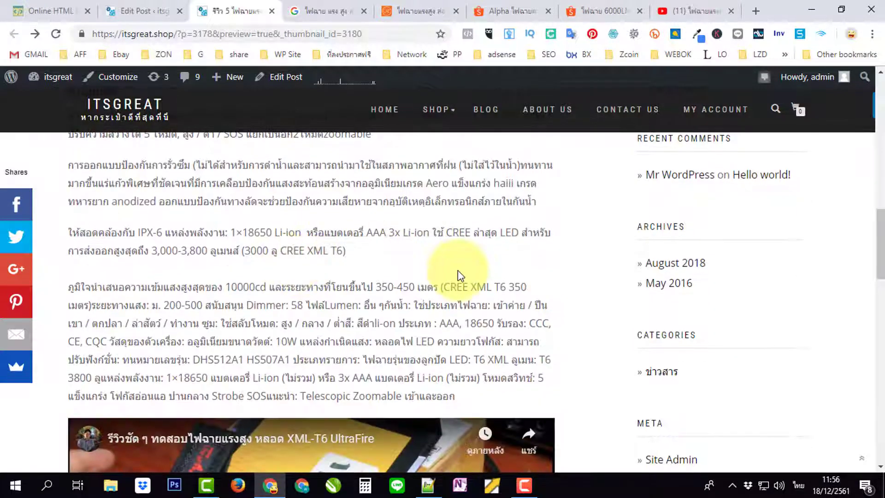
scroll(460, 276, "down", 8)
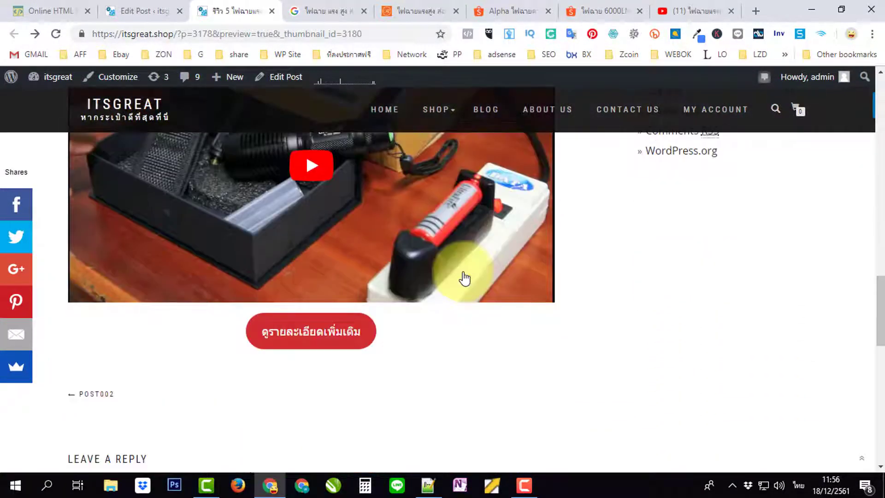
Return to the post editor and examine the layout elements available for insertion, closing the block list without adding anything.
left_click(135, 14)
scroll(578, 199, "down", 8)
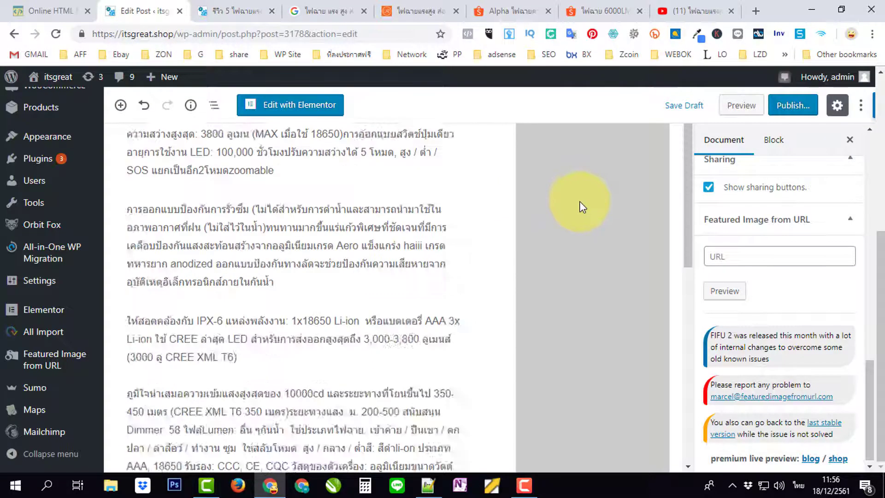
scroll(580, 201, "down", 10)
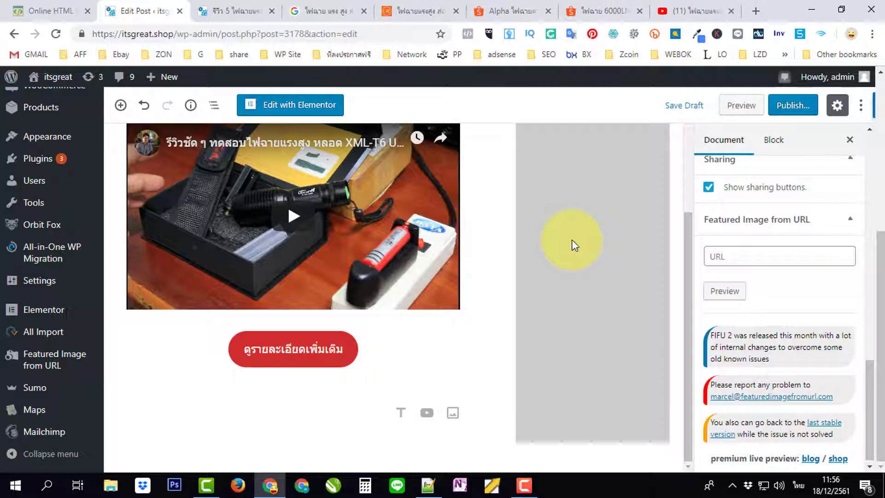
left_click(120, 106)
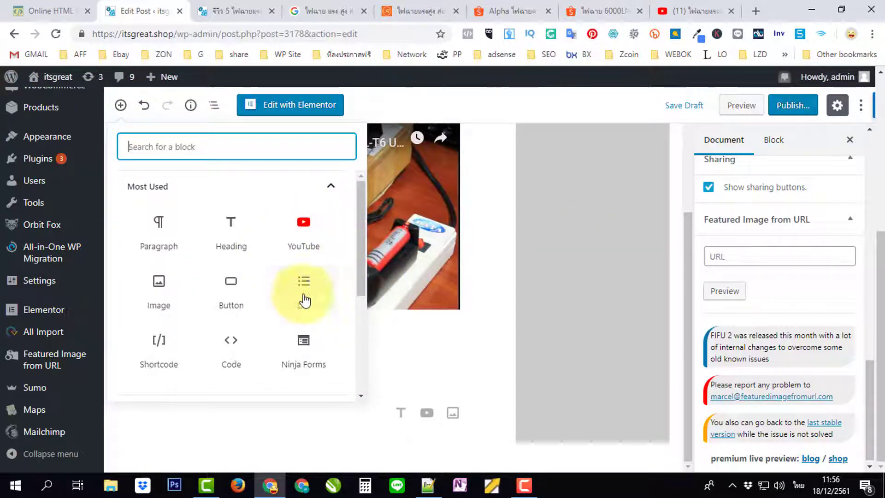
left_click_drag(359, 269, 345, 345)
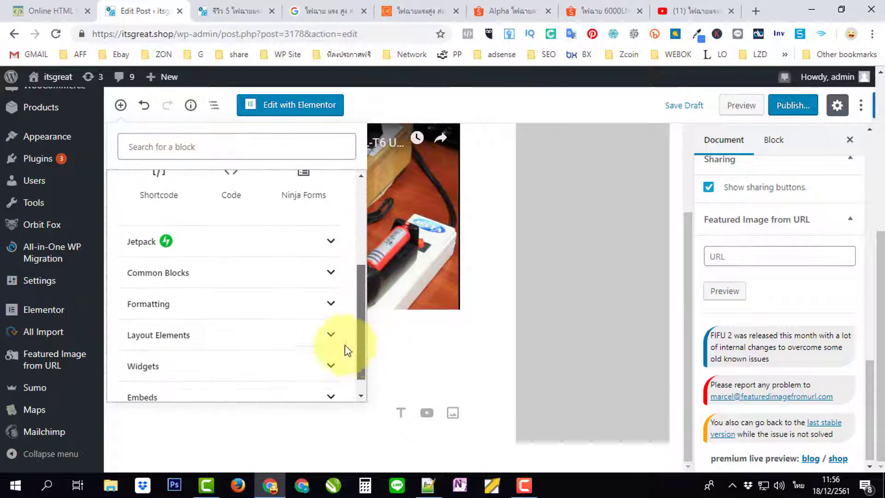
left_click(344, 340)
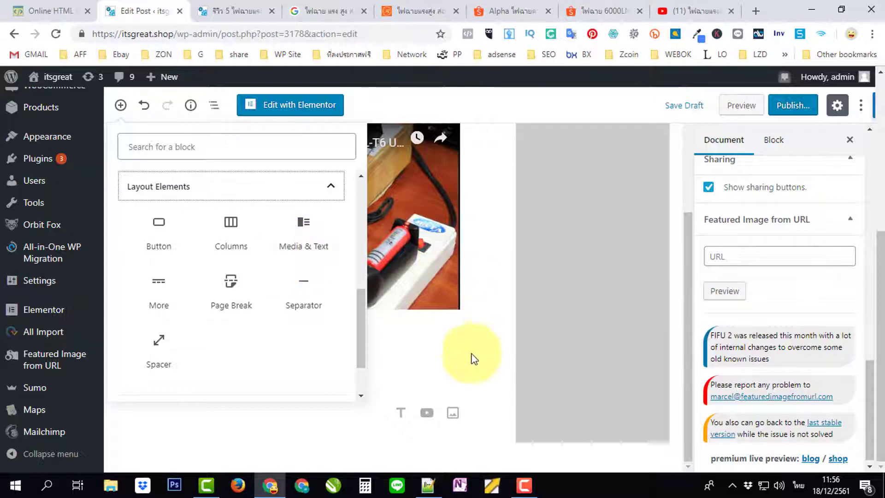
left_click(558, 313)
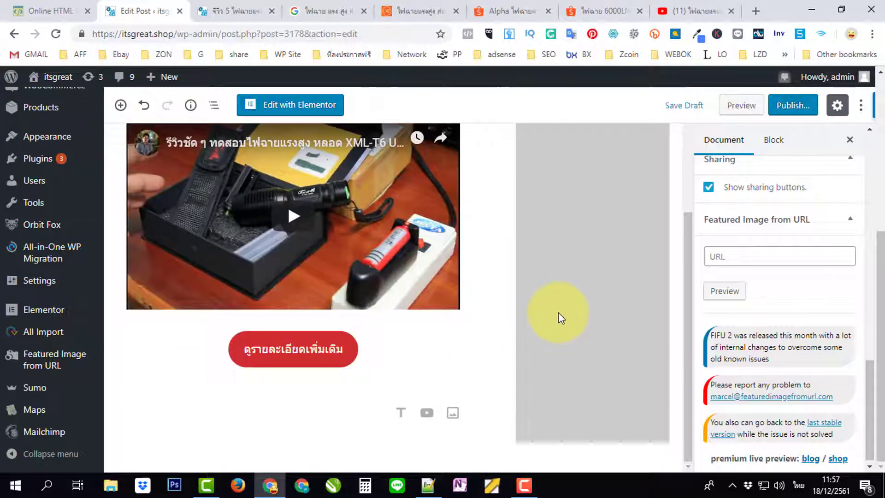